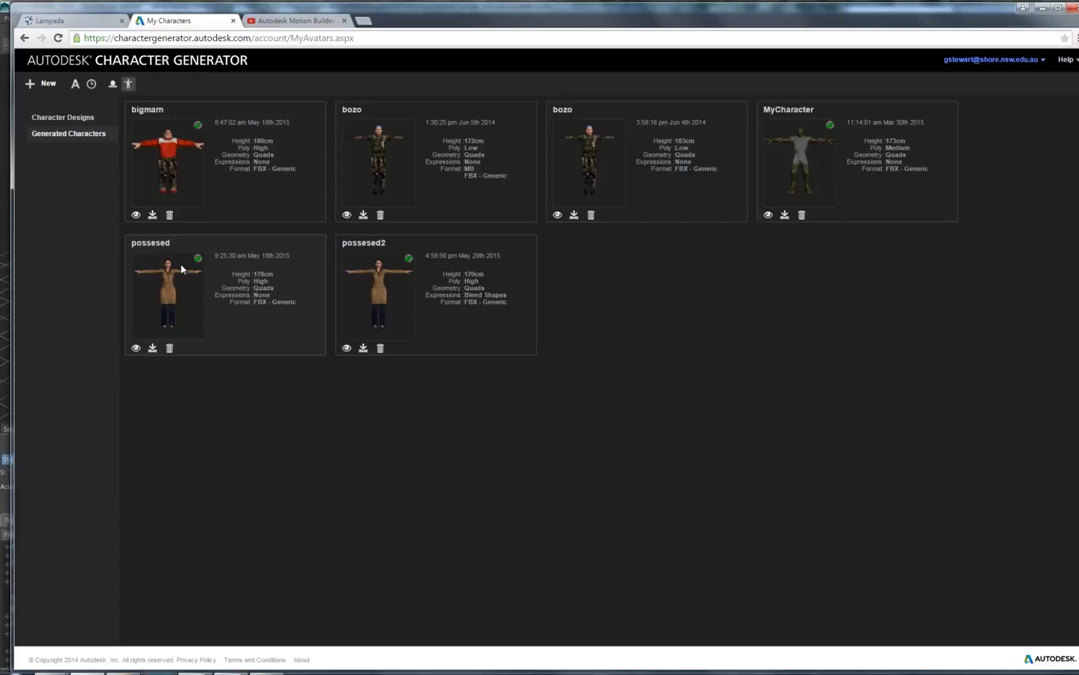
Look through the Generate Character options for the possesed design, including High poly resolution, without generating it, and return to the generated characters
left_click(66, 118)
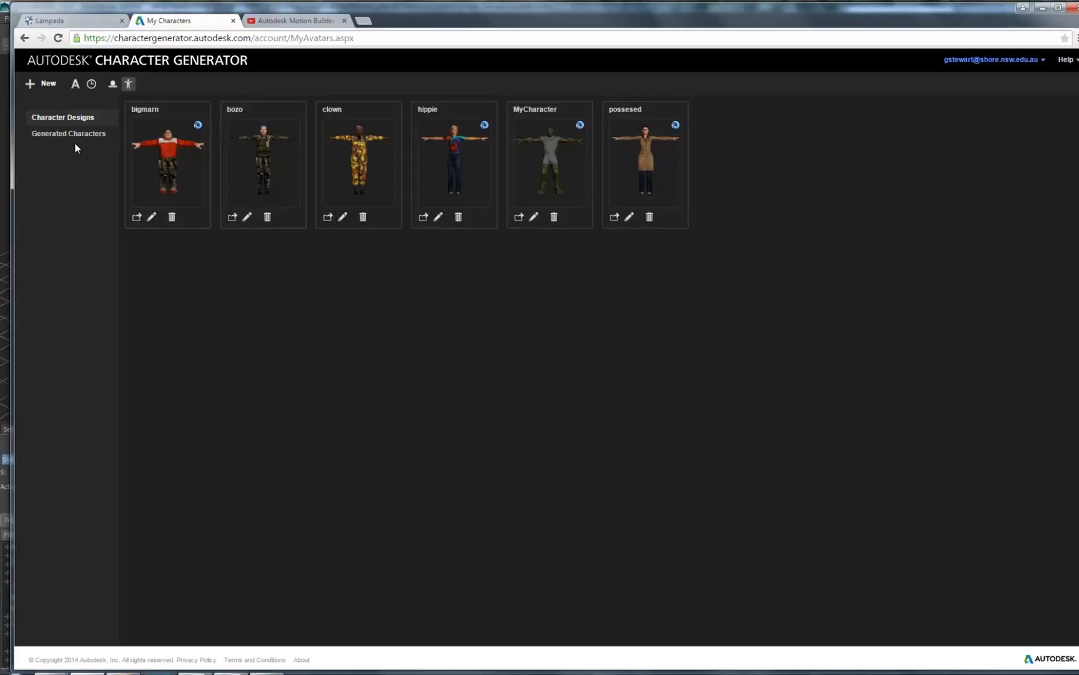
left_click(614, 218)
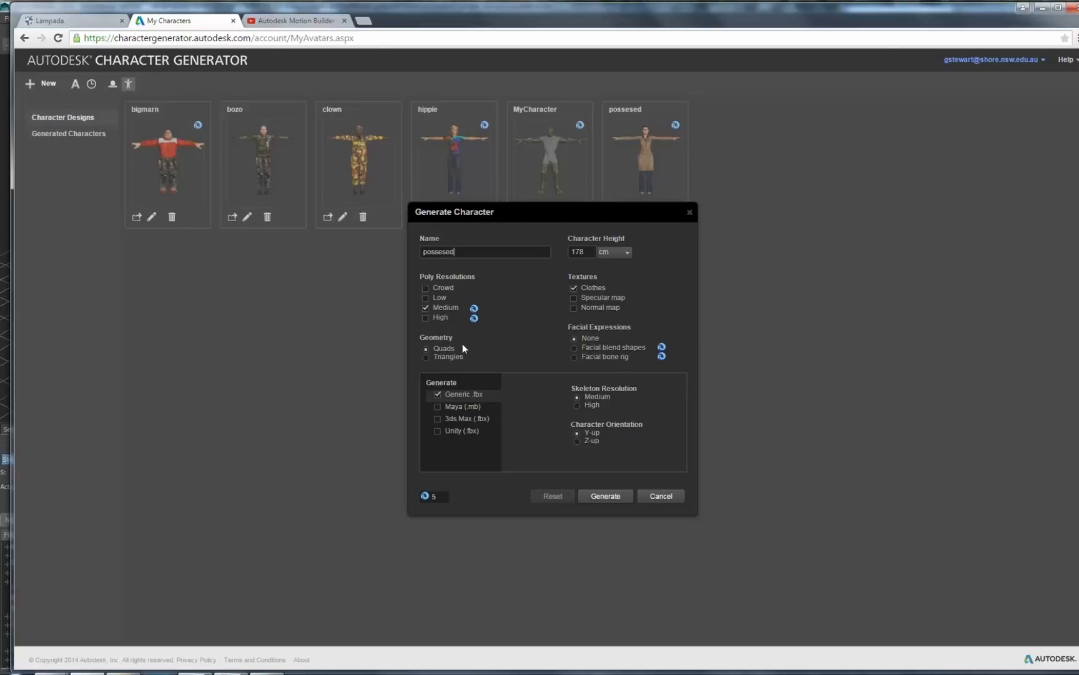
left_click(426, 318)
left_click(662, 497)
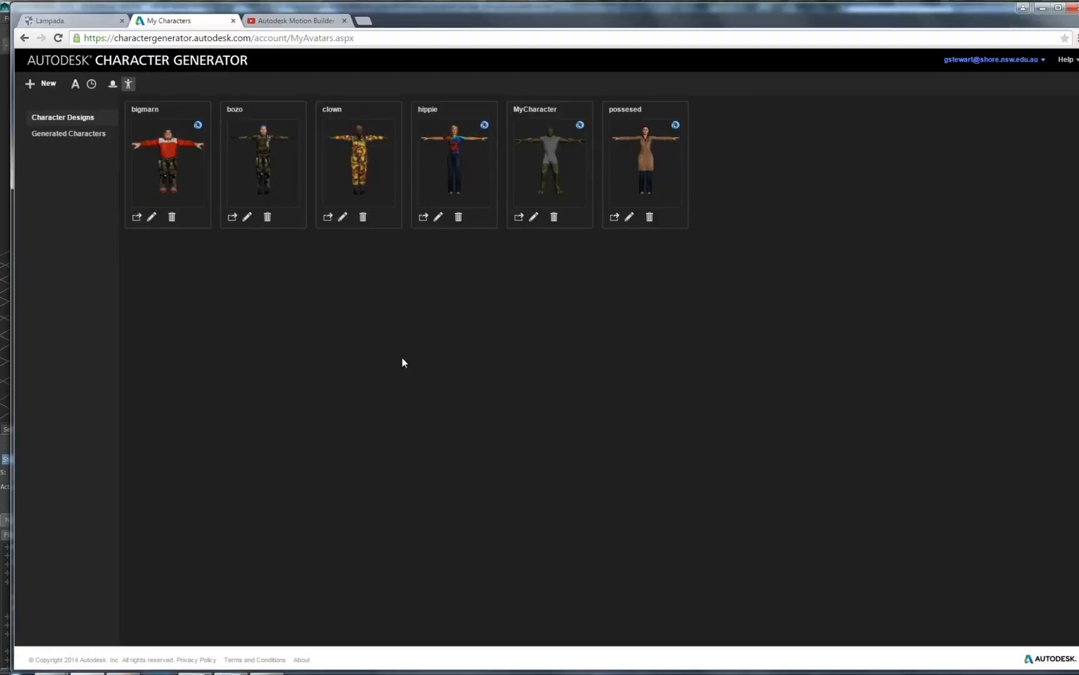
left_click(90, 137)
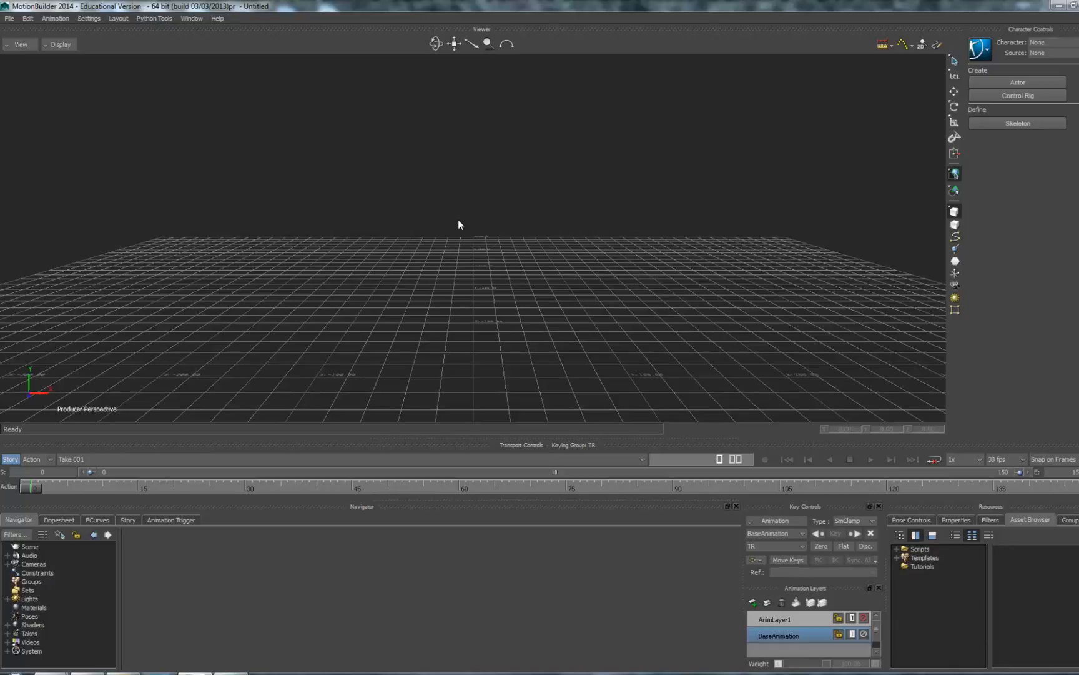
Switch to MotionBuilder, add the student sample files folder as a favorite path in the asset browser, and show its contents
right_click(913, 583)
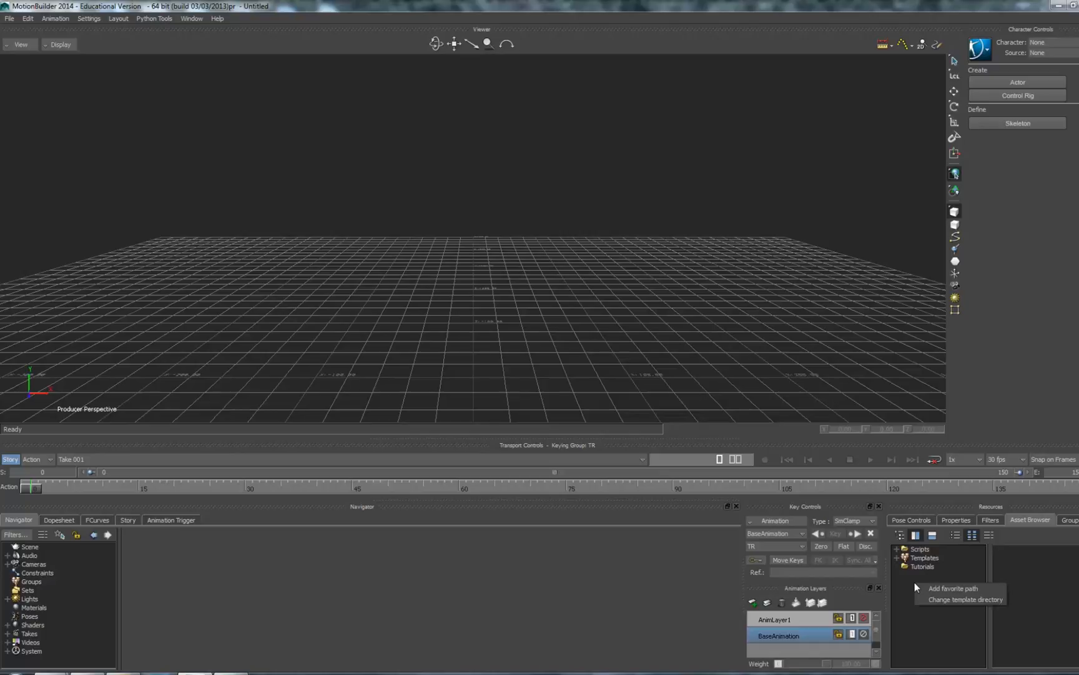
left_click(927, 588)
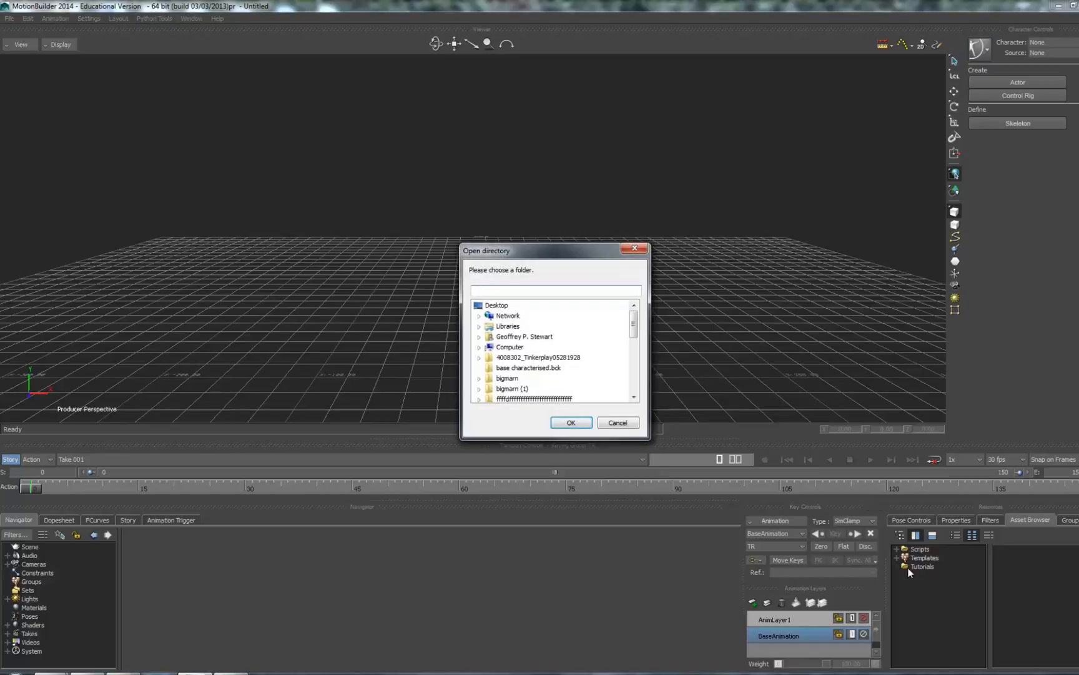
left_click_drag(634, 326, 634, 385)
left_click(548, 378)
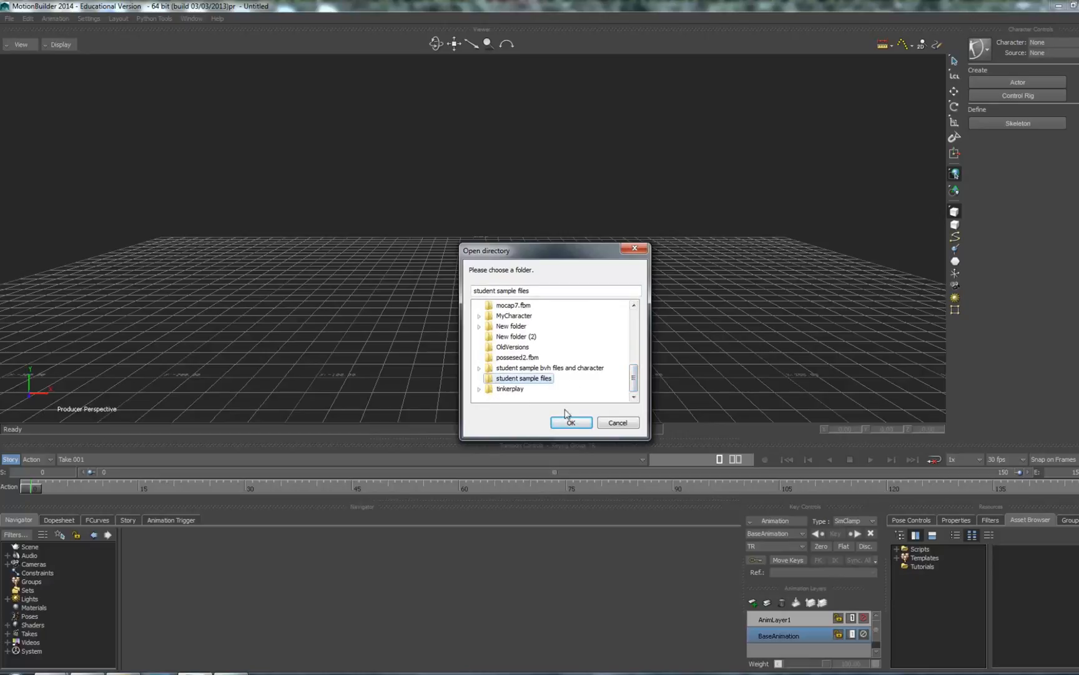
left_click(570, 423)
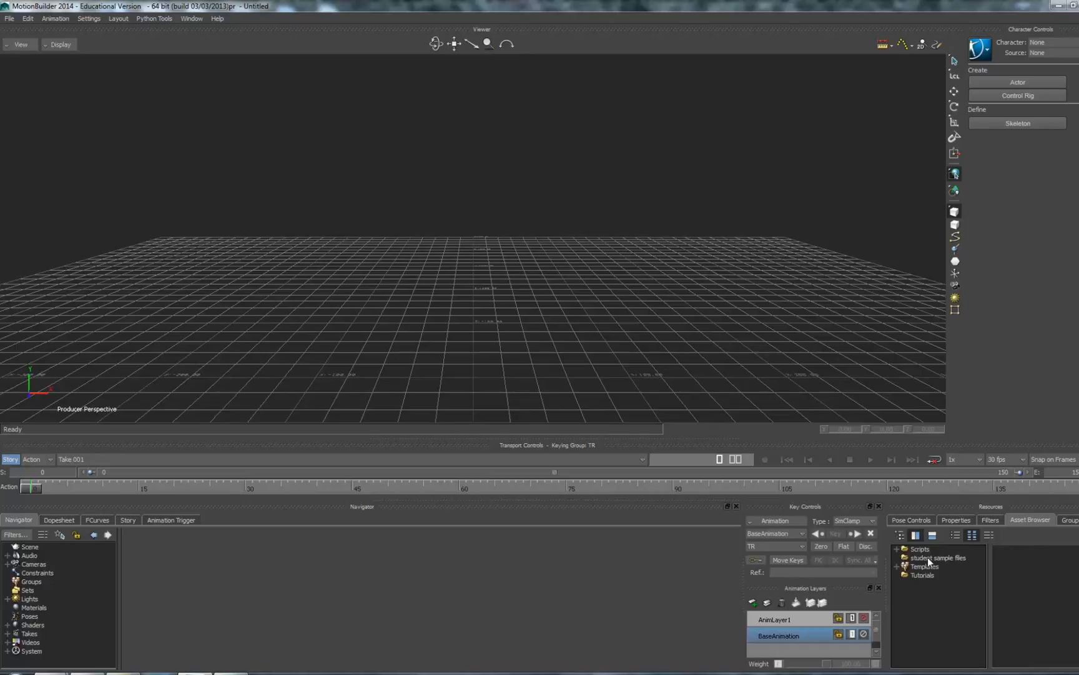
left_click(927, 557)
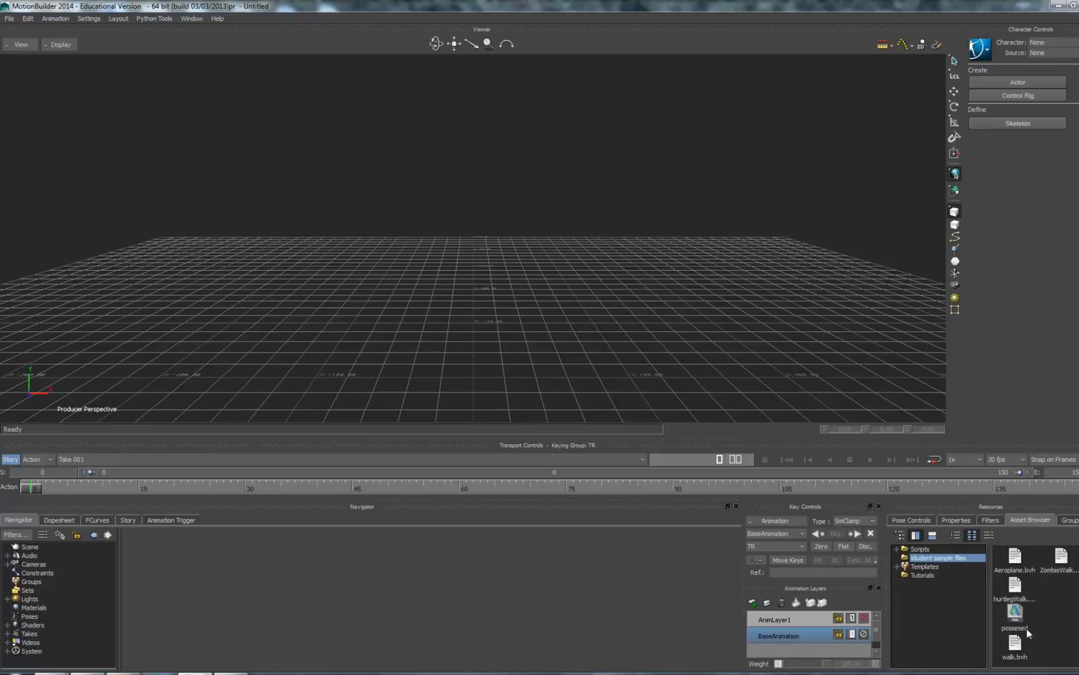
Import Aeroplane.bvh, hurtlegWalk.bvh, walk.bvh and ZombieWalk.bvh together from the student sample files folder, each as its own new take
left_click(12, 19)
left_click(28, 153)
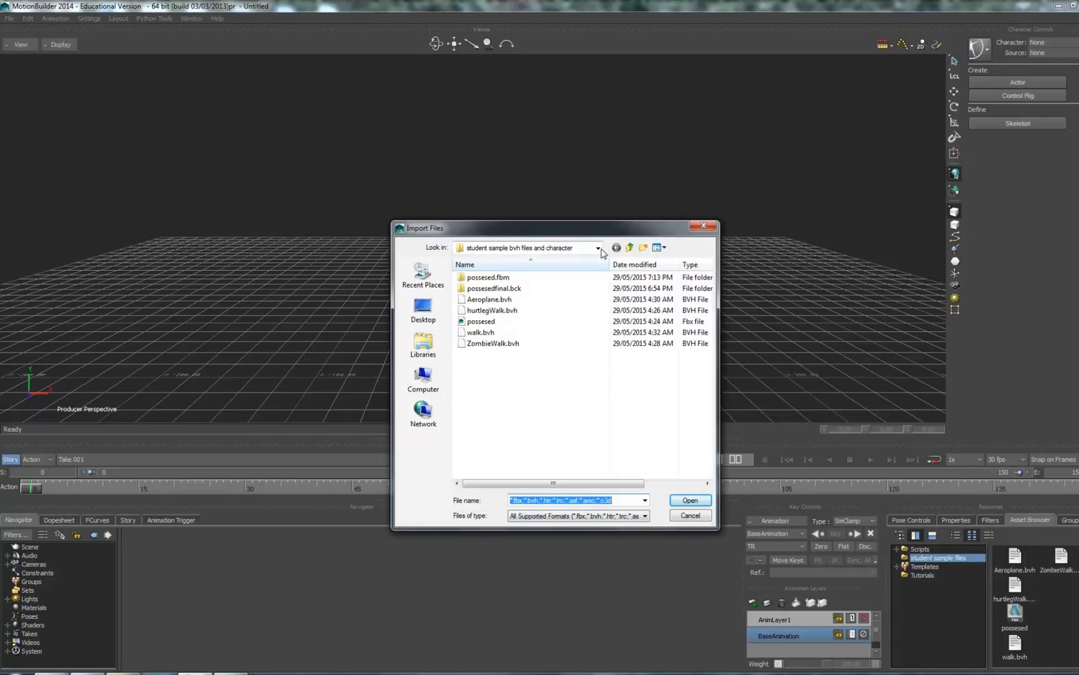
left_click(601, 250)
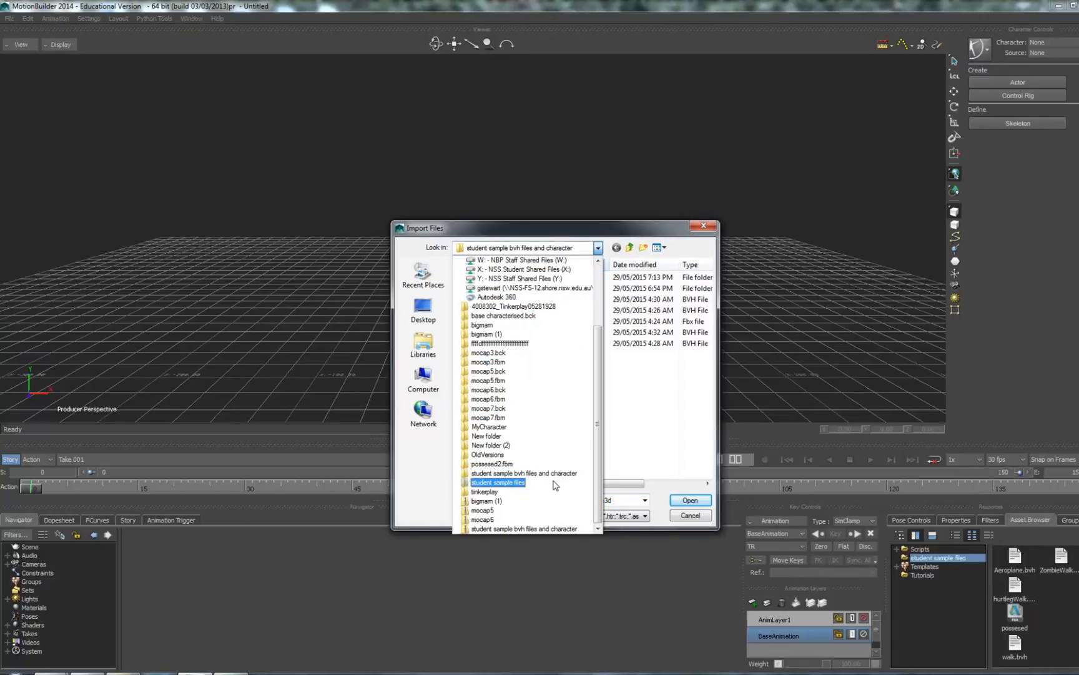
left_click(555, 484)
left_click(494, 323)
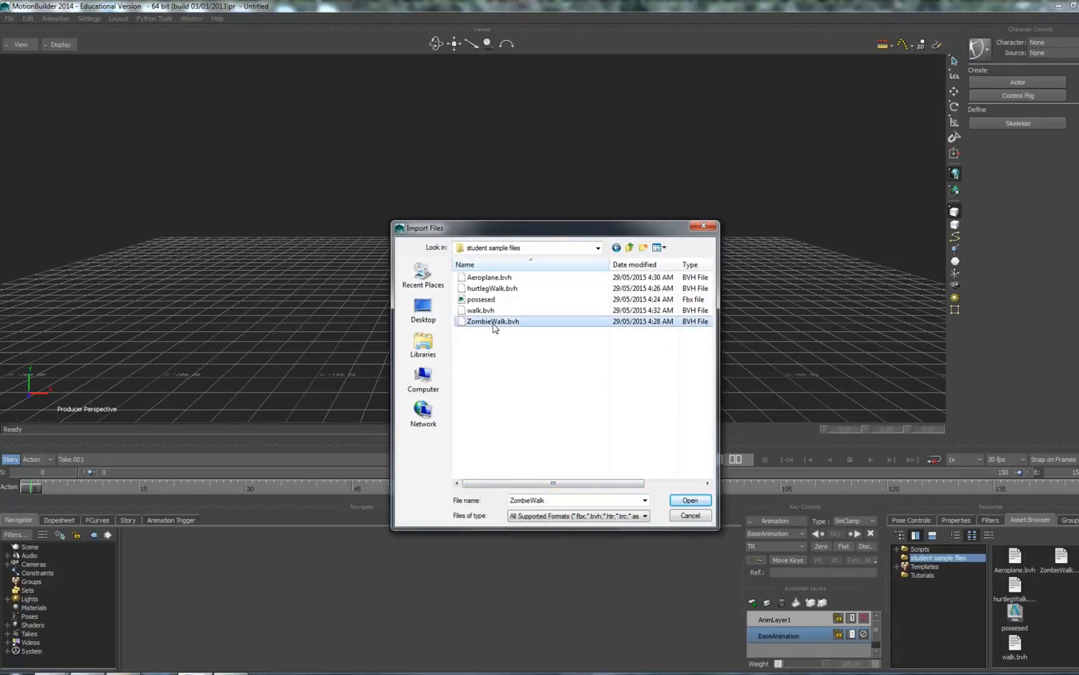
left_click(489, 312, "ctrl")
left_click(489, 289, "ctrl")
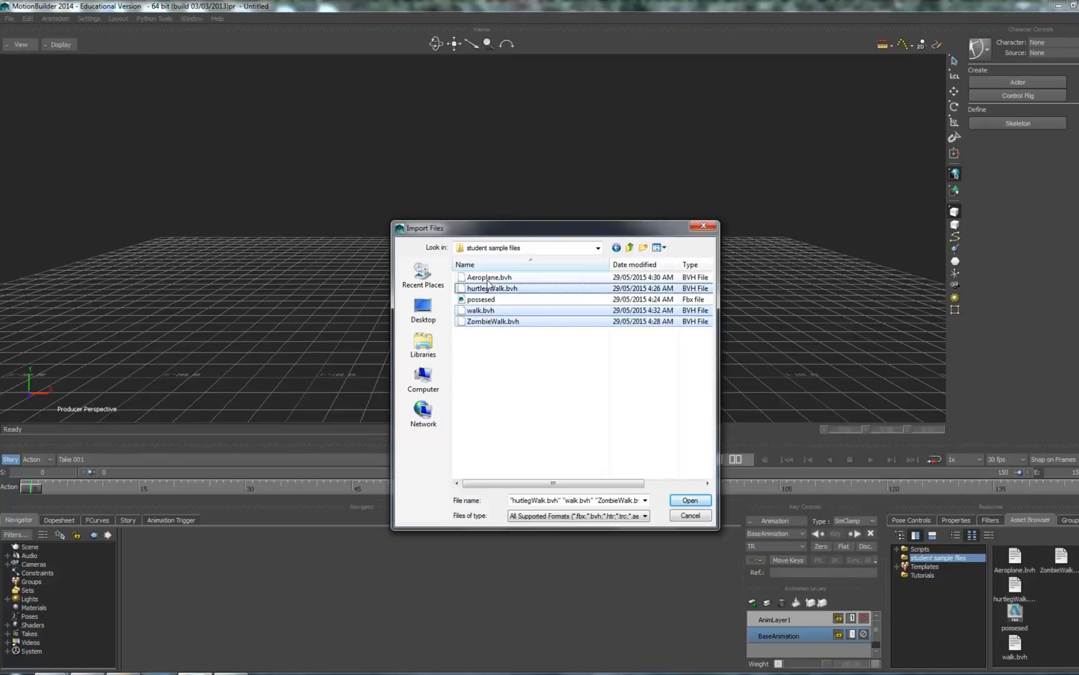
left_click(695, 500)
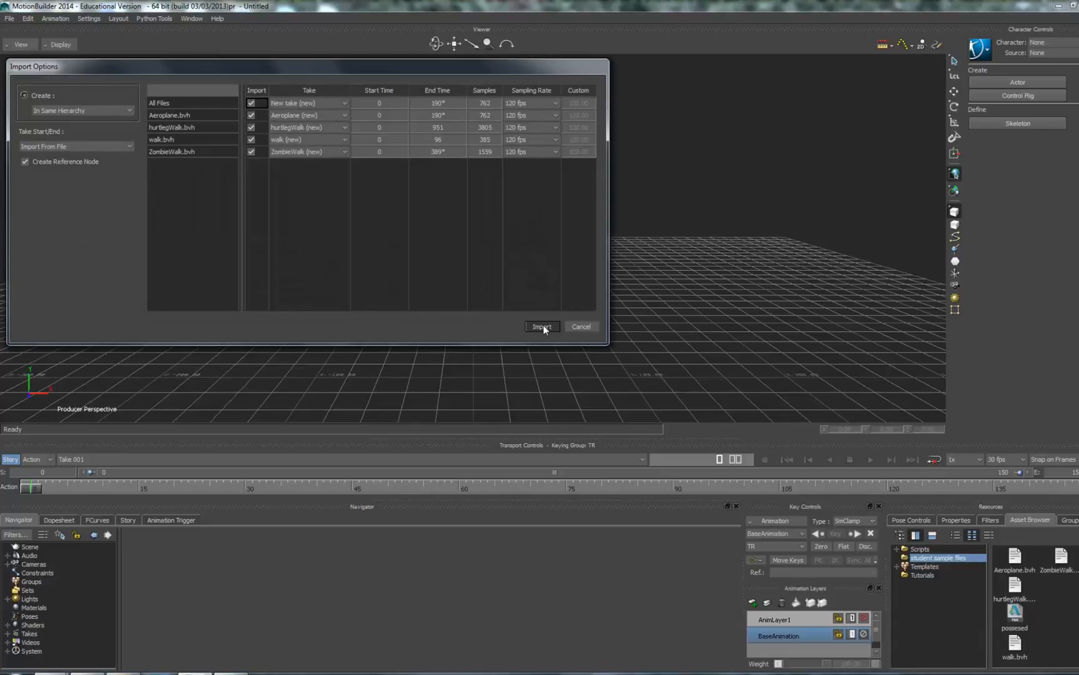
left_click(542, 327)
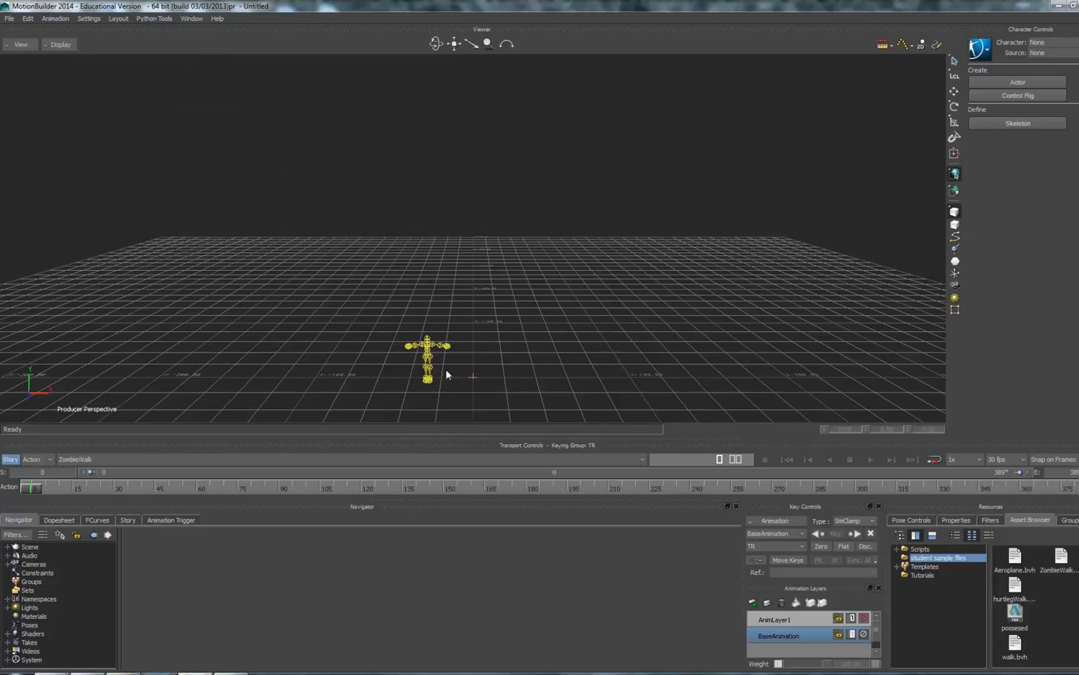
Switch to the Aeroplane take, play back its motion and rewind it to the first frame
left_click(155, 460)
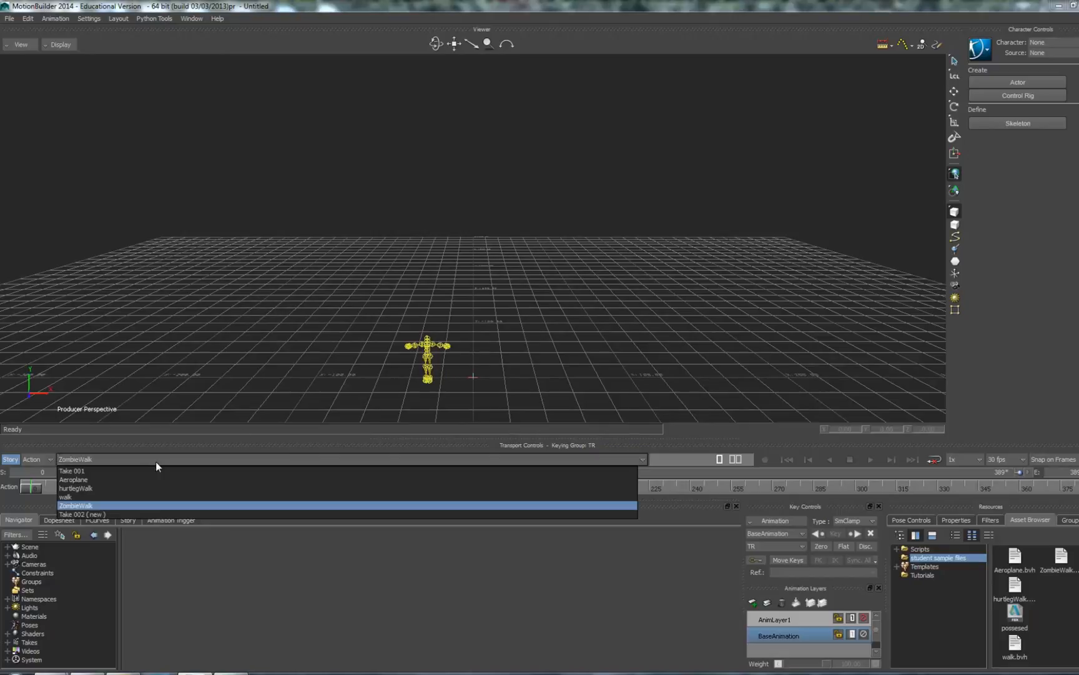
left_click(81, 480)
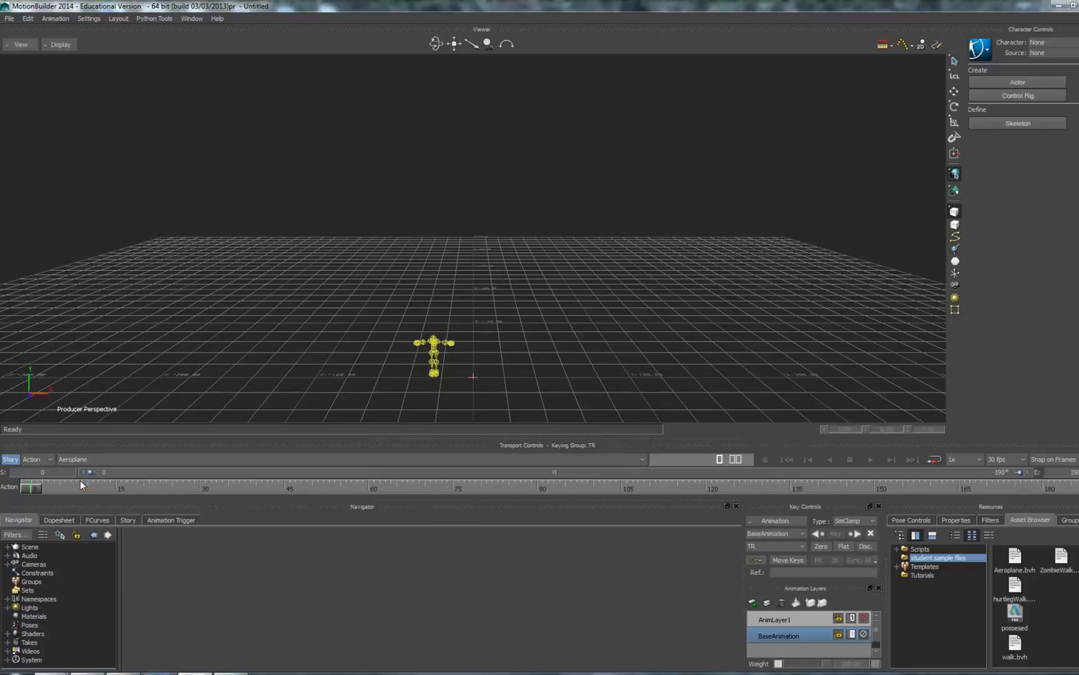
left_click(870, 459)
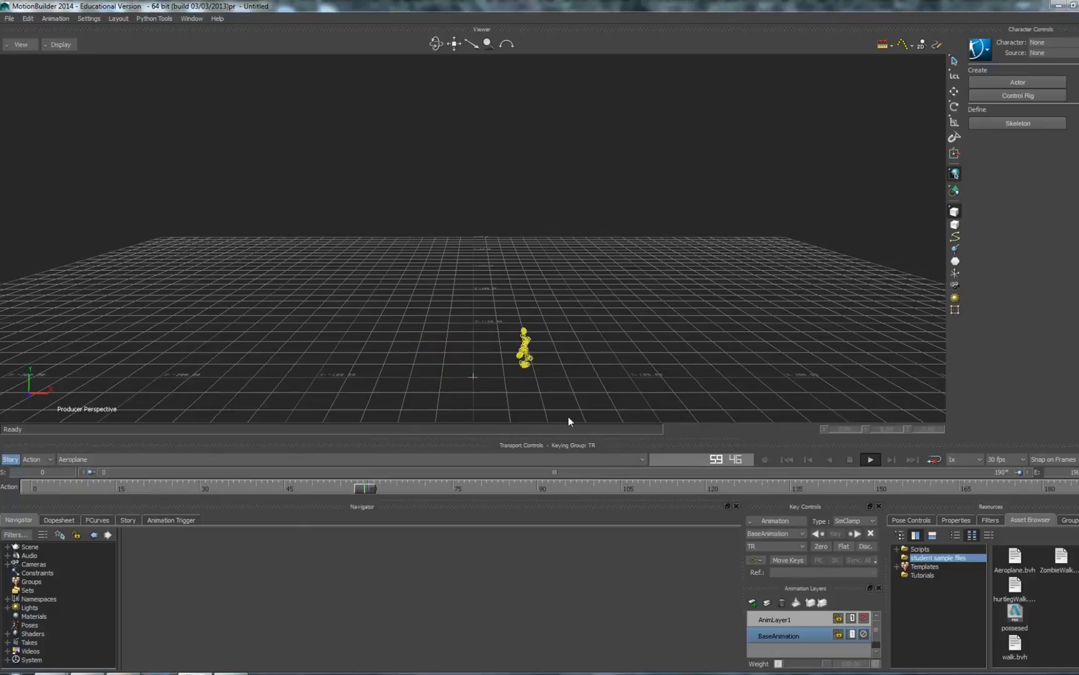
left_click(846, 459)
left_click(787, 460)
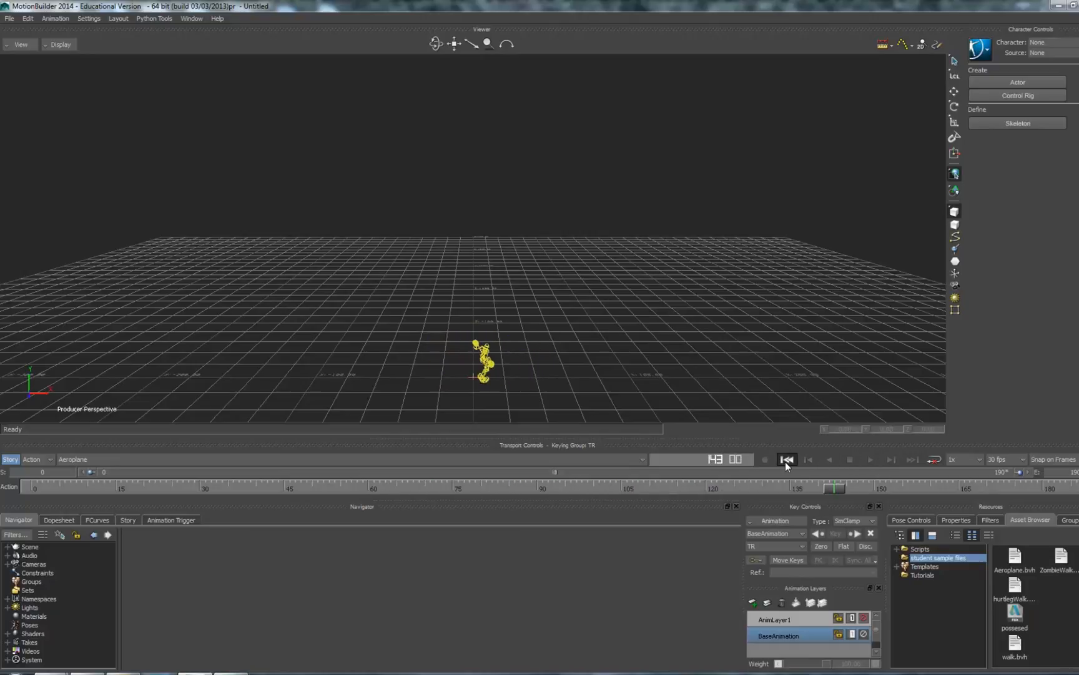
left_click(540, 458)
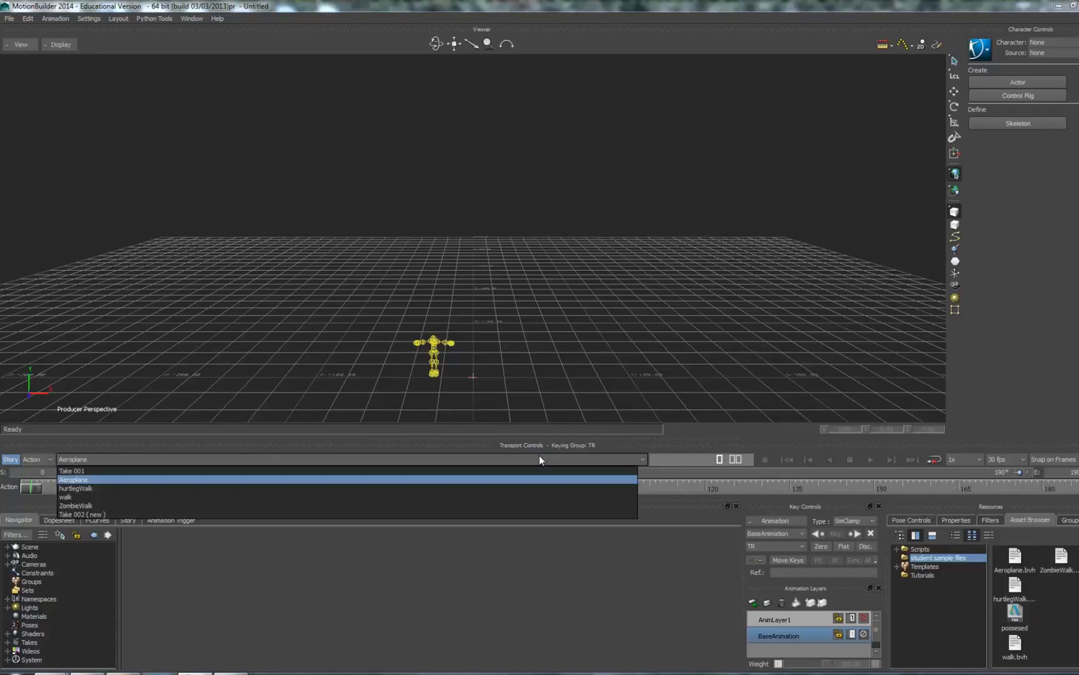
left_click(569, 382)
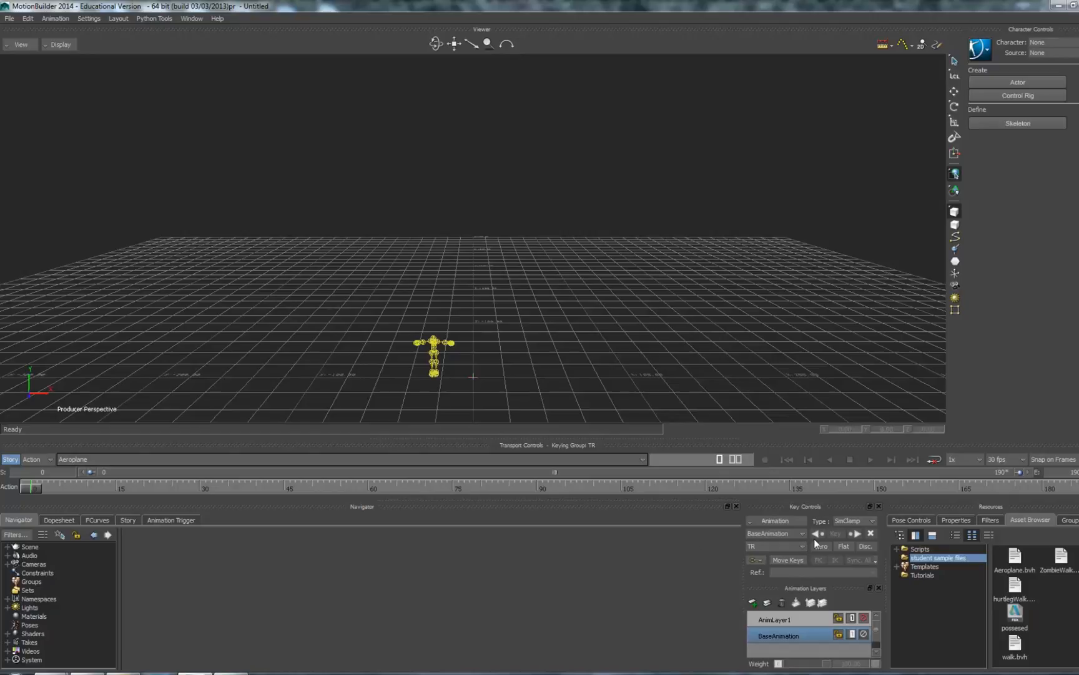
Apply the Character template to the imported BVH skeleton and characterize it as a biped
left_click(898, 566)
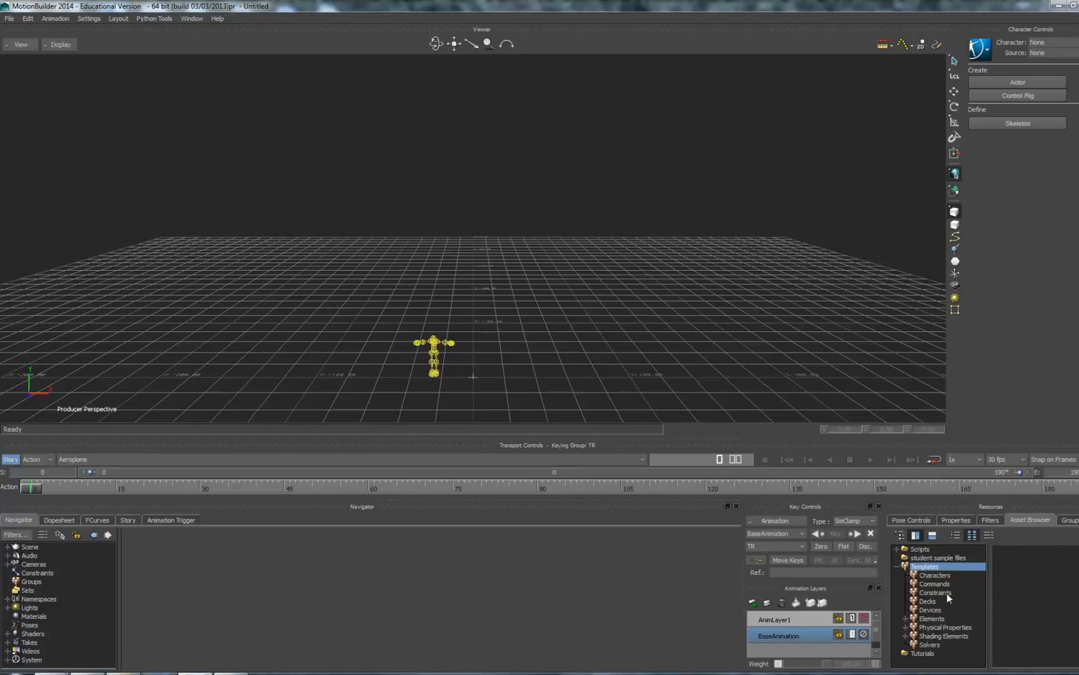
left_click(935, 575)
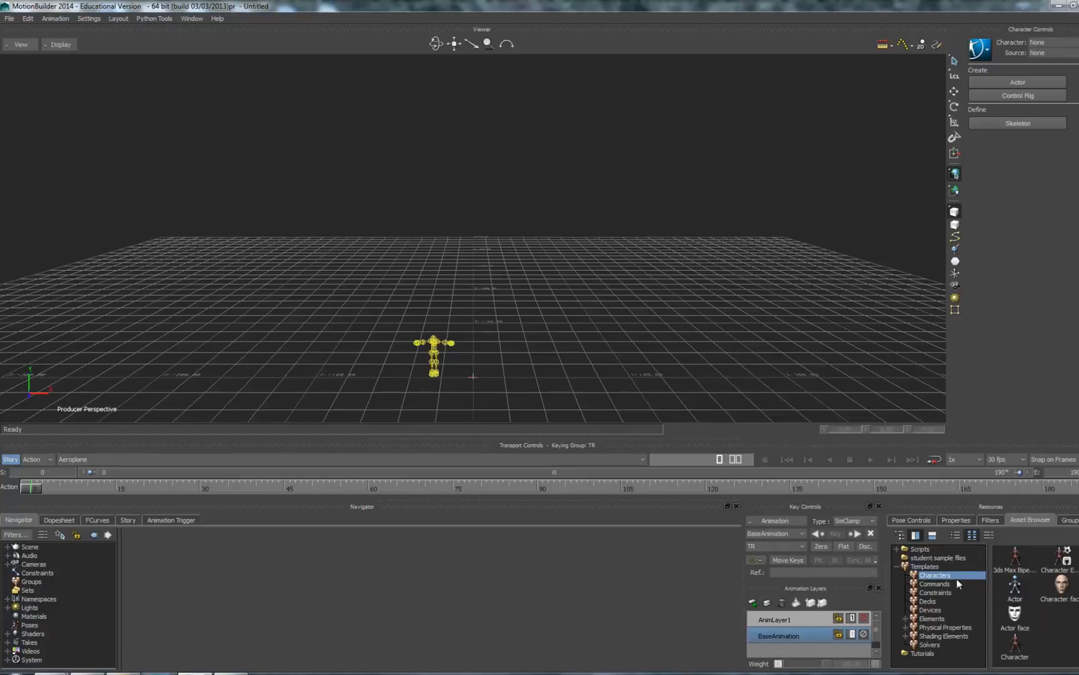
left_click_drag(1015, 643, 435, 354)
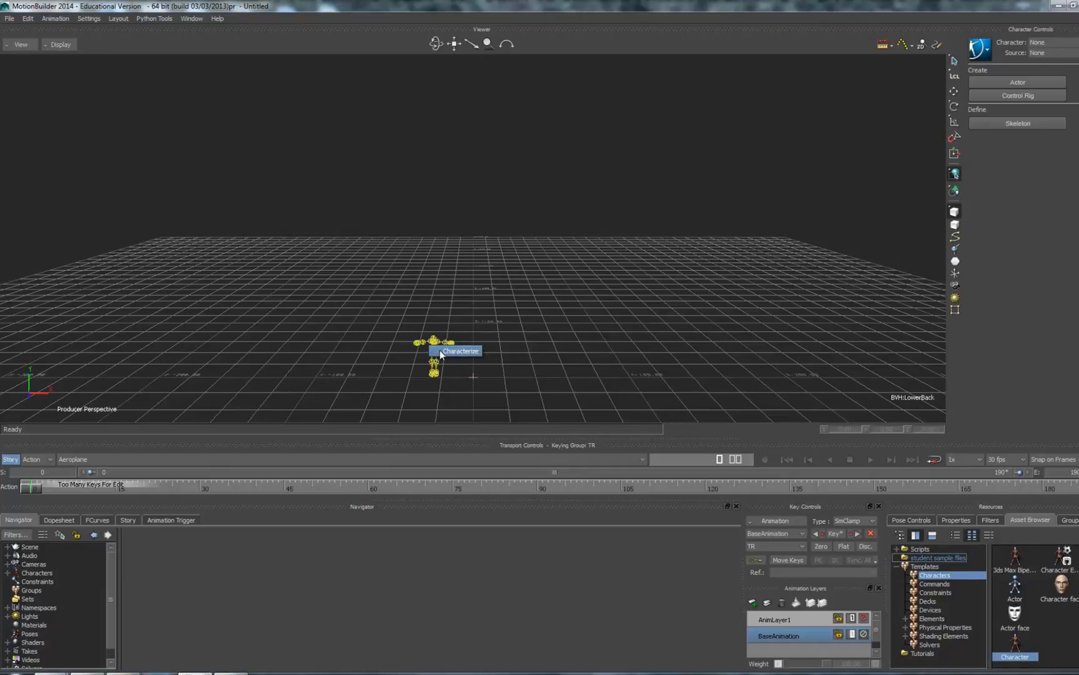
left_click(455, 353)
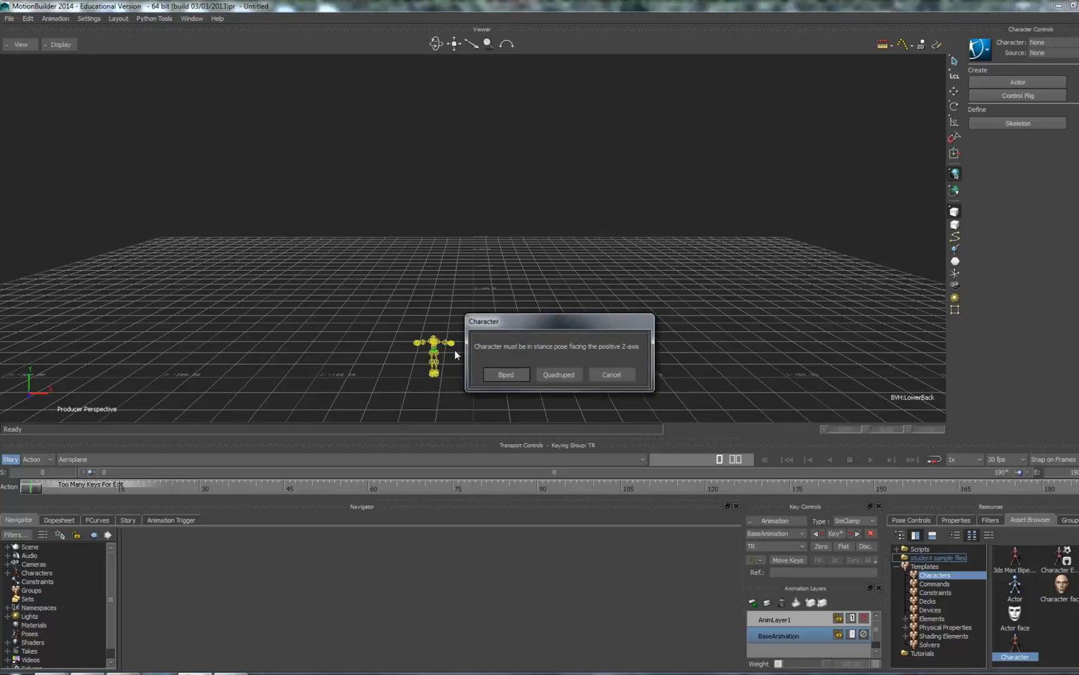
left_click(513, 373)
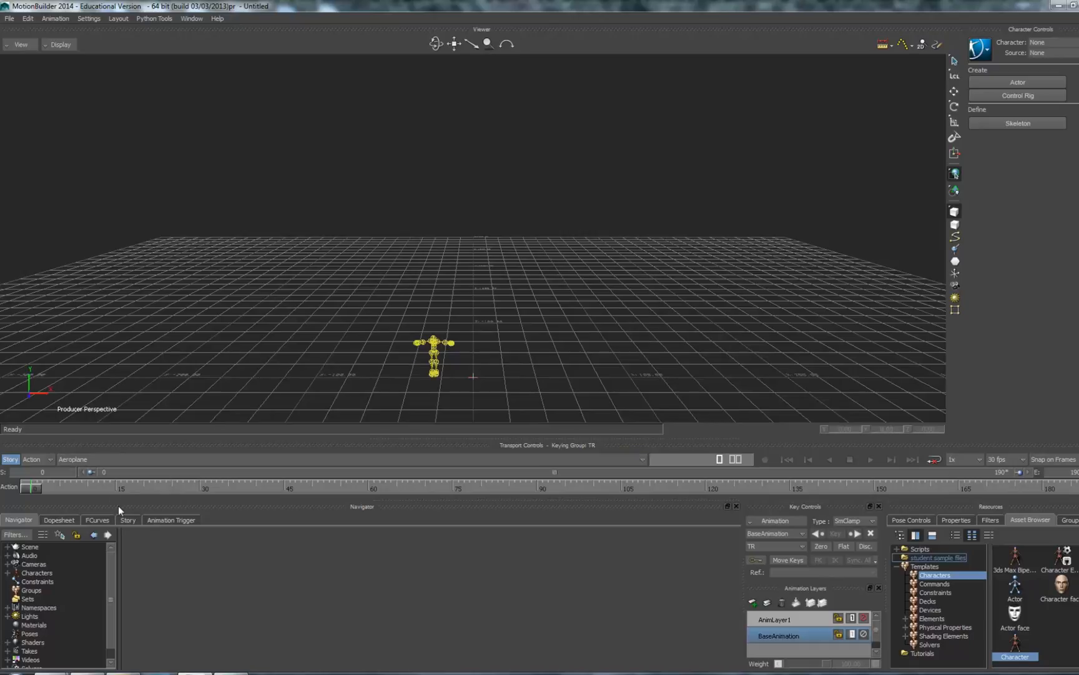
Examine the new character's definition and the bone mapping under its Base (required) group
left_click(7, 573)
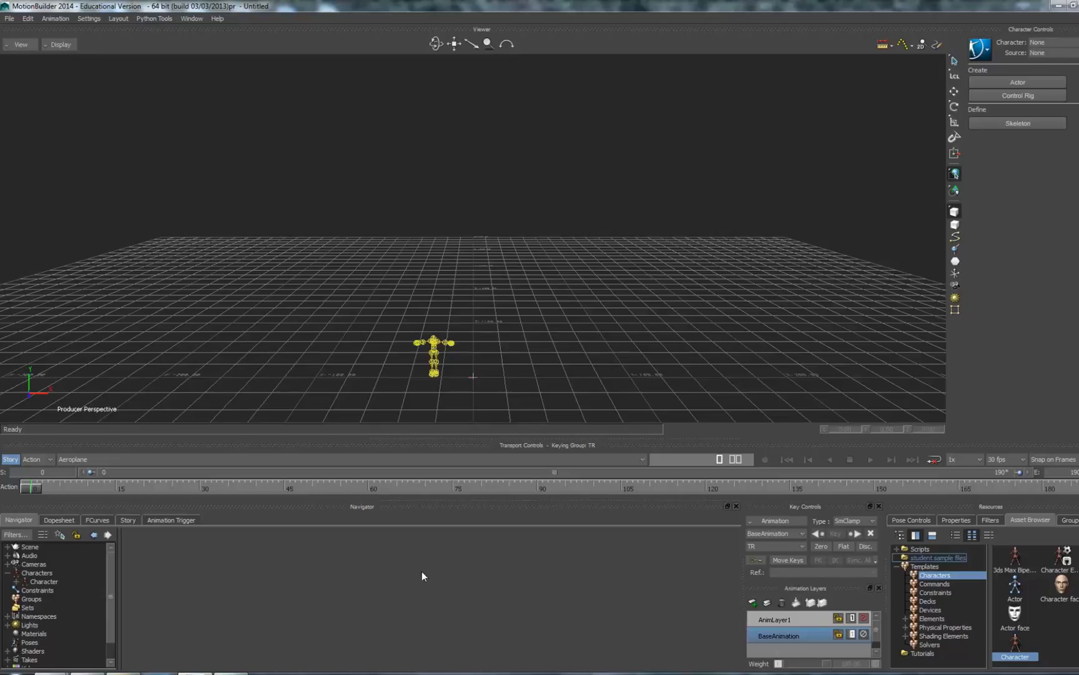
left_click(50, 582)
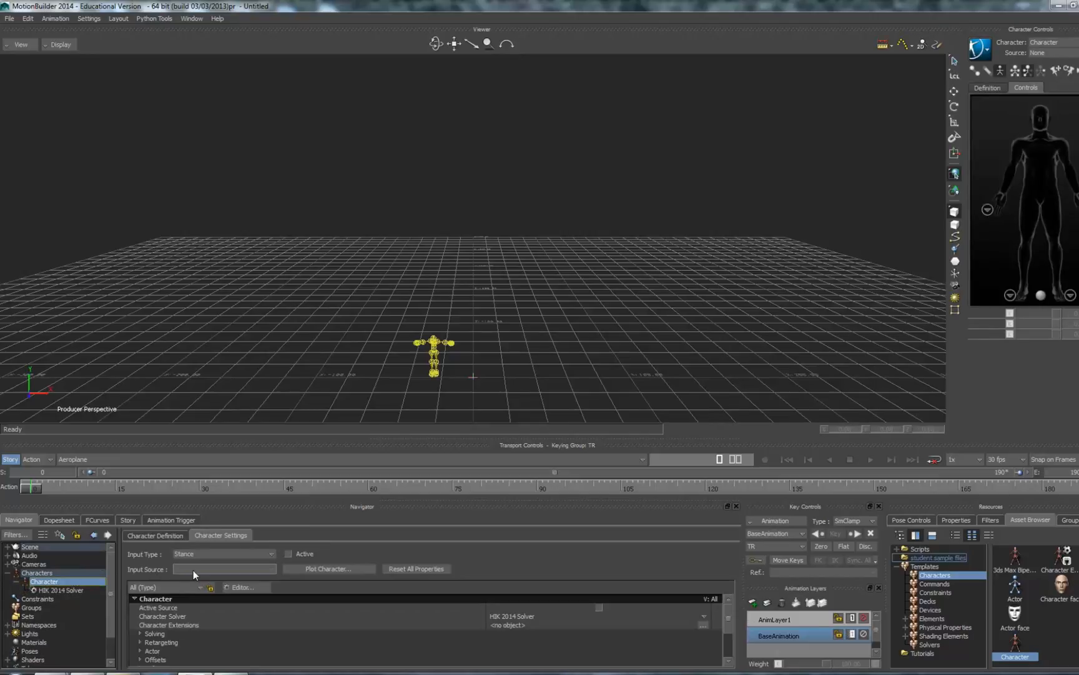
left_click(168, 535)
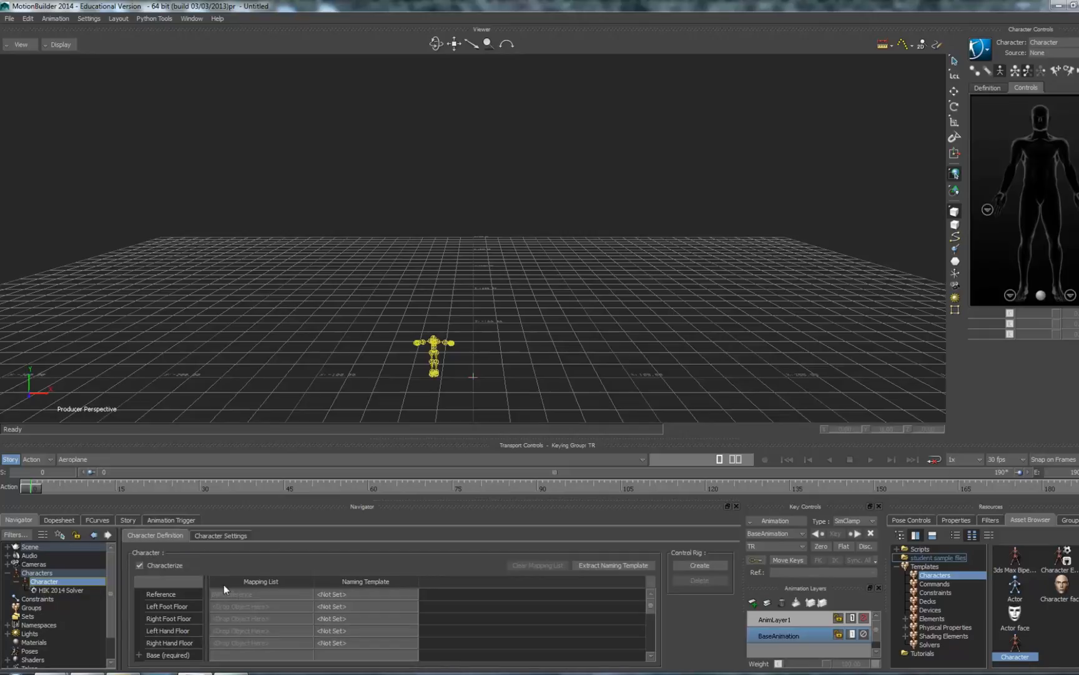
left_click(651, 656)
left_click(651, 656)
left_click(651, 656)
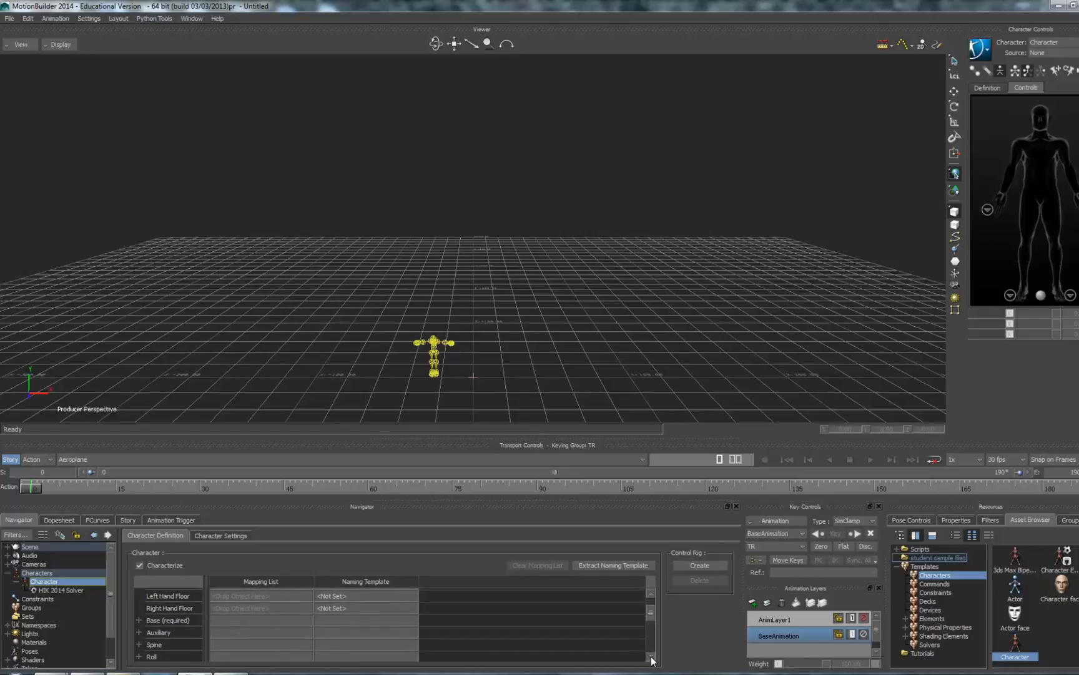
left_click(651, 656)
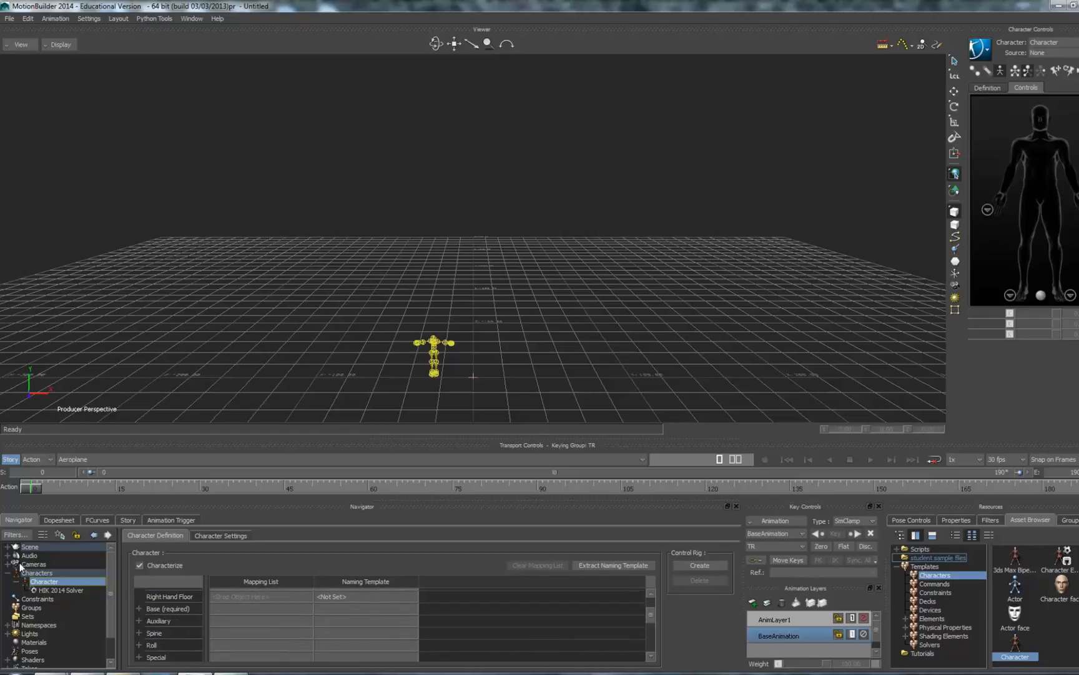
left_click(138, 608)
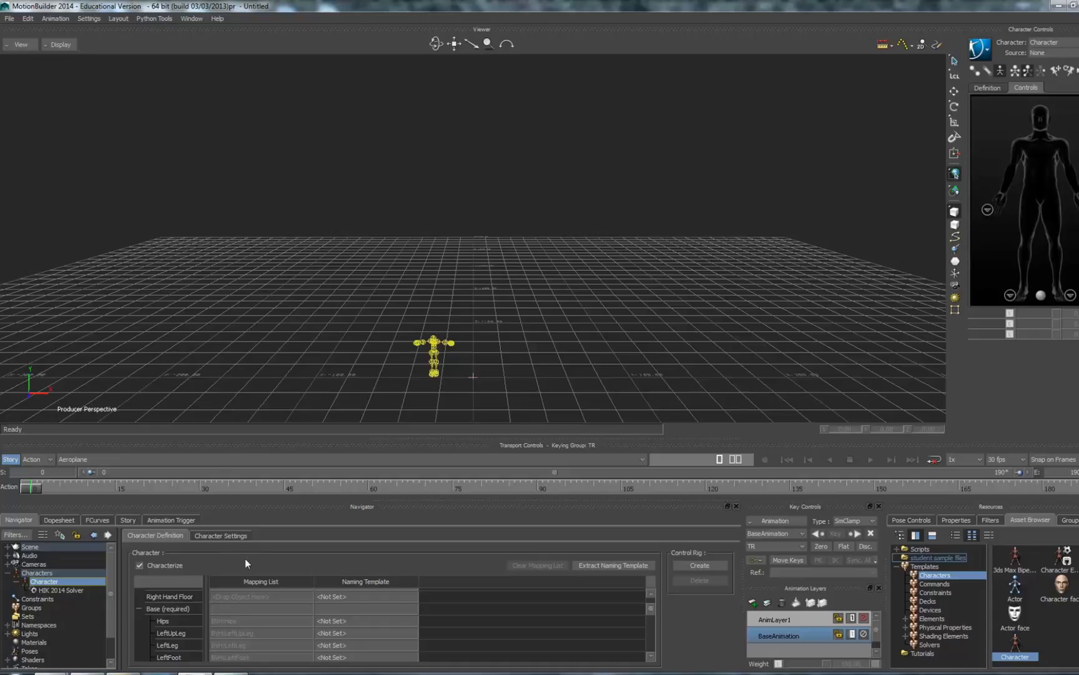
Create an FK/IK control rig for the character and frame the whole rig in the viewer
left_click(700, 564)
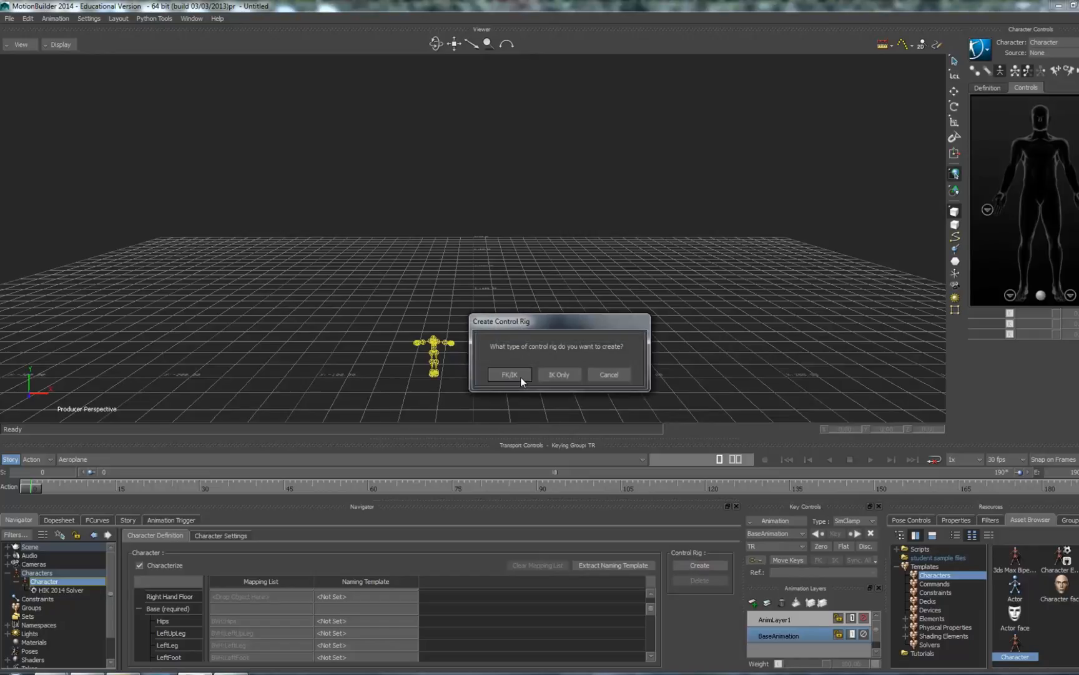
left_click(509, 374)
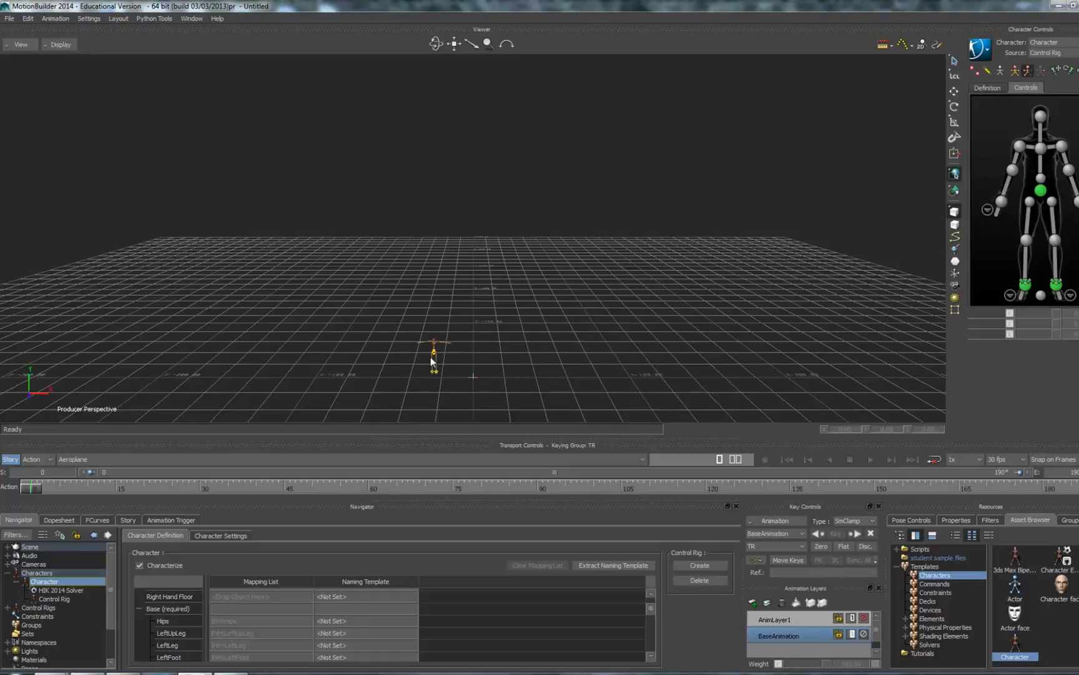
left_click_drag(393, 313, 505, 416)
key("a")
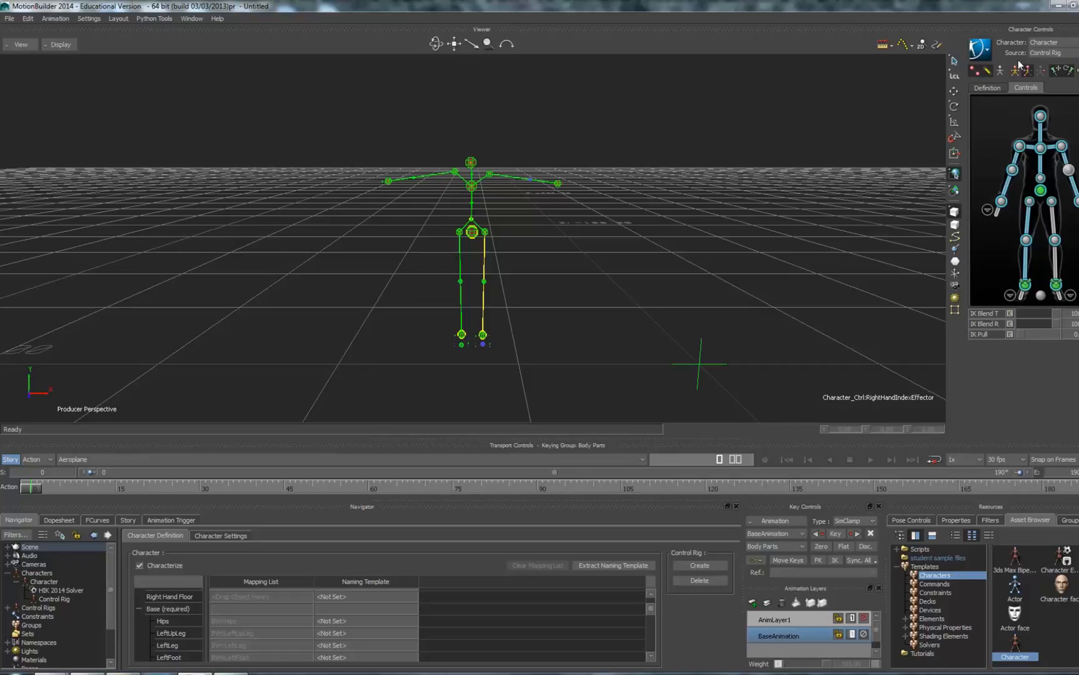
Set the character's input source to None
left_click(1054, 42)
left_click(1054, 61)
left_click(1053, 52)
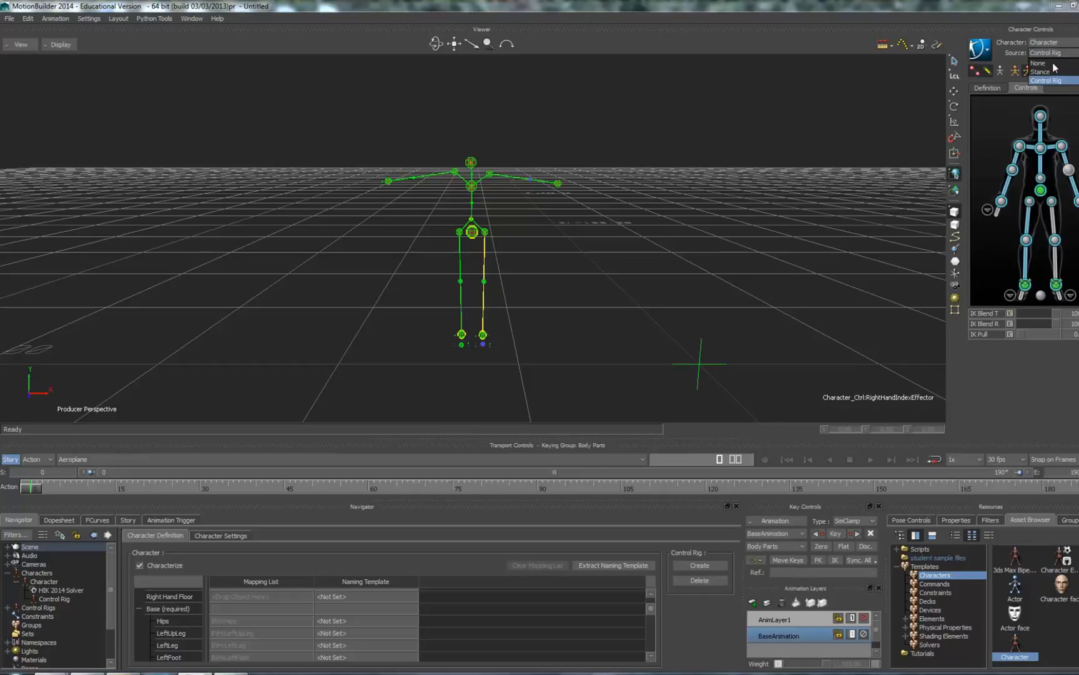
left_click(1054, 63)
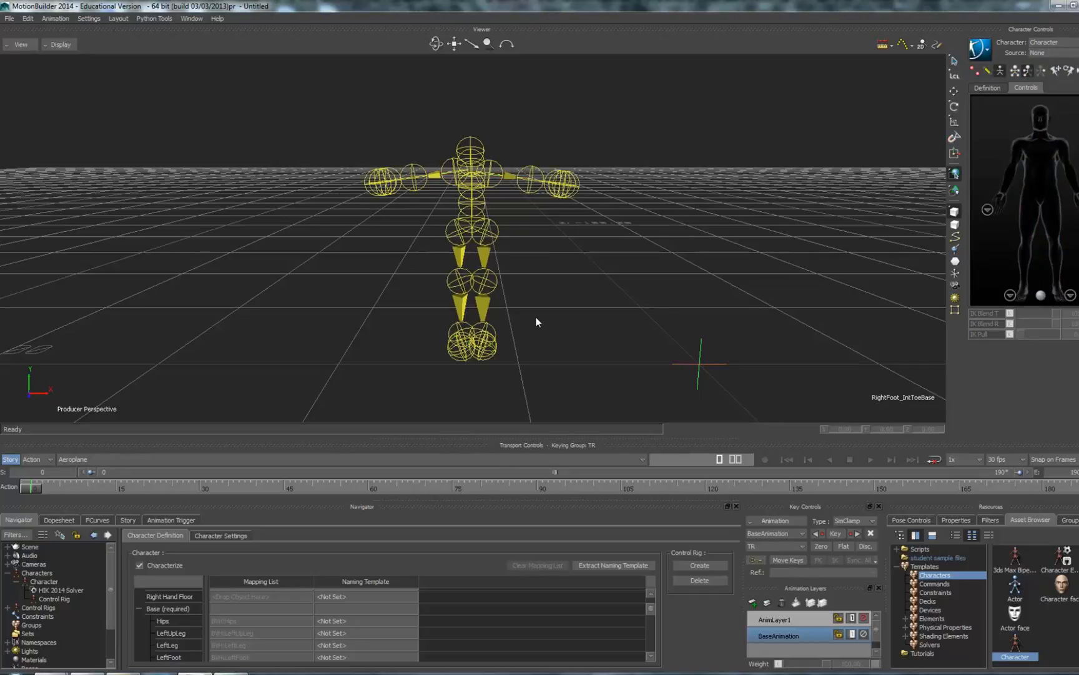
Bake the animation to the control rig for all takes at 30 FPS, play it back and rewind it to the first frame
left_click(992, 55)
mouse_move(995, 113)
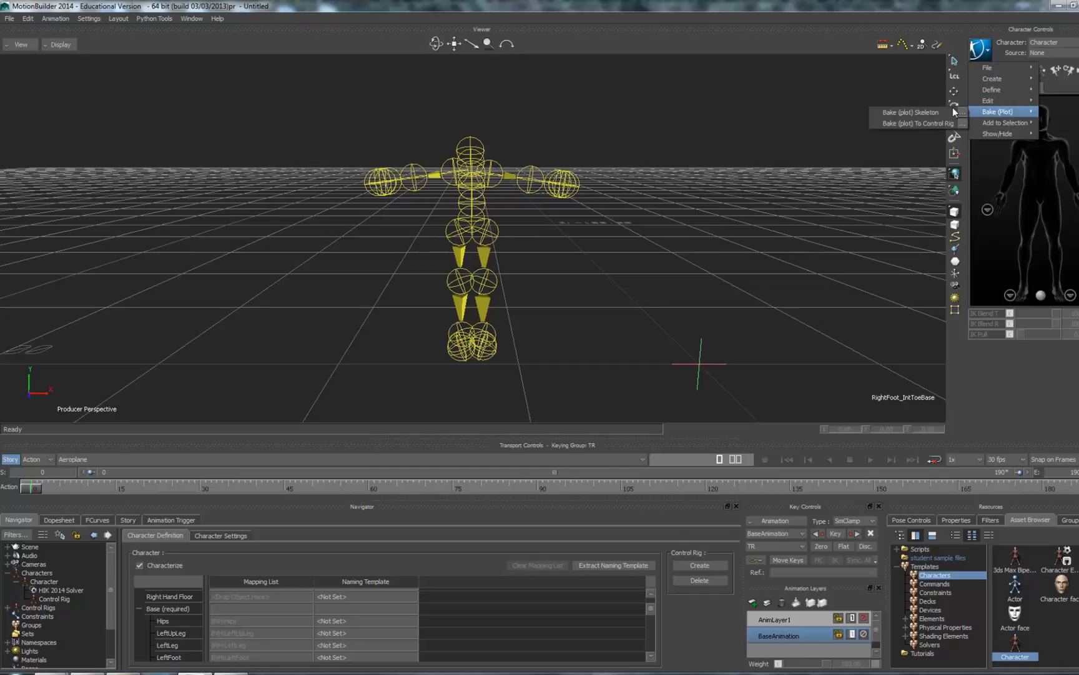
left_click(960, 124)
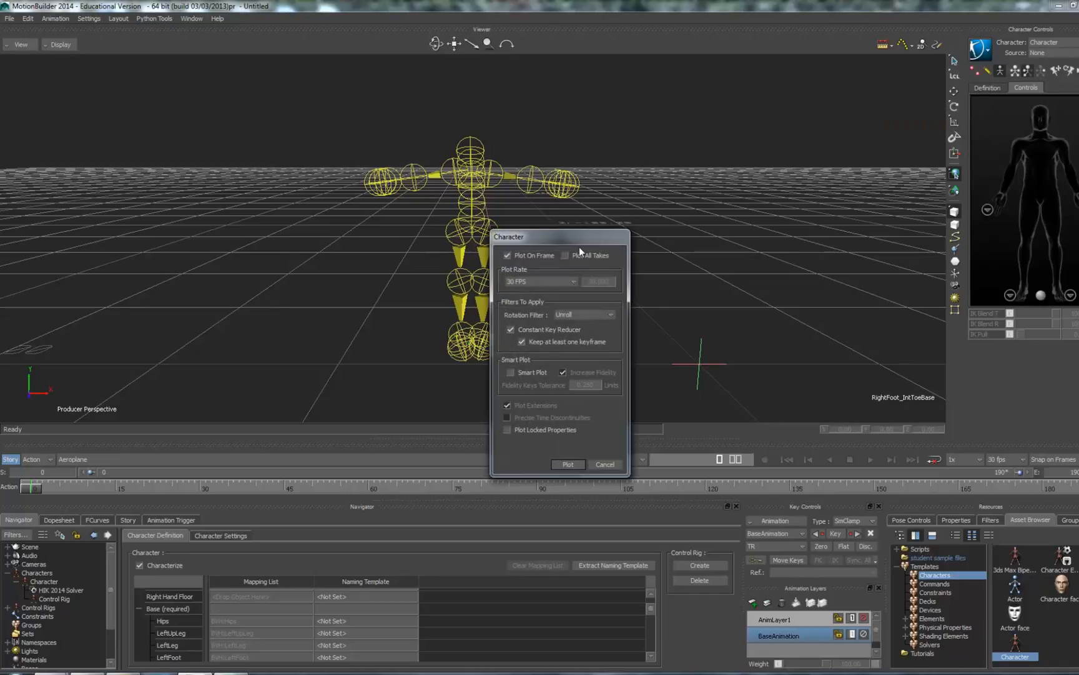
left_click(566, 256)
left_click(565, 464)
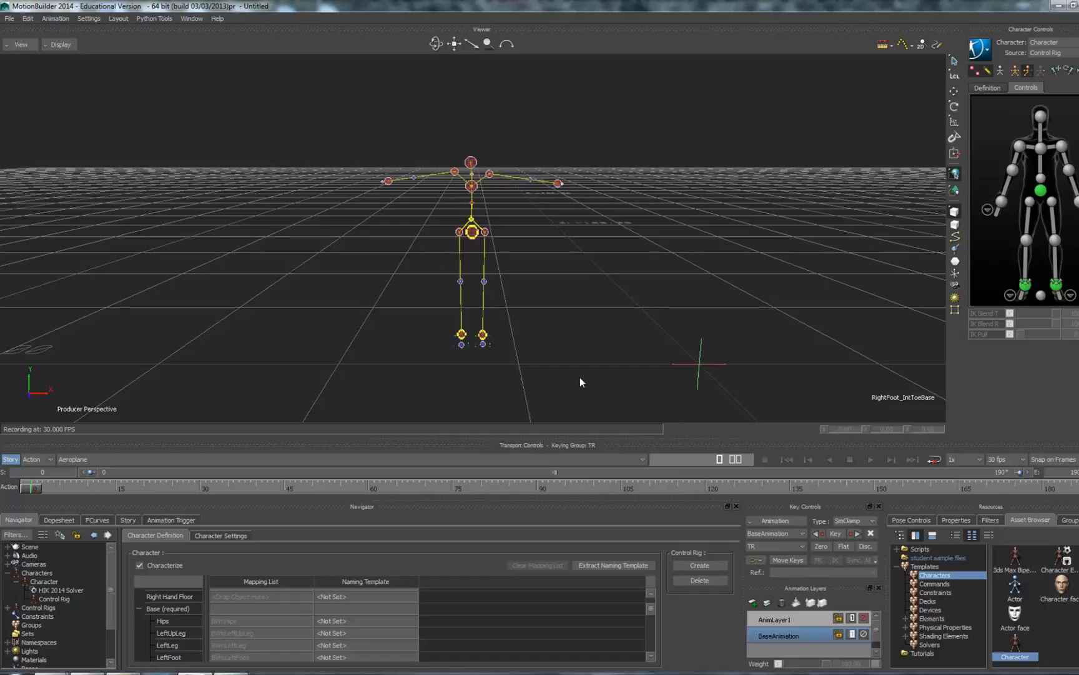
left_click(872, 460)
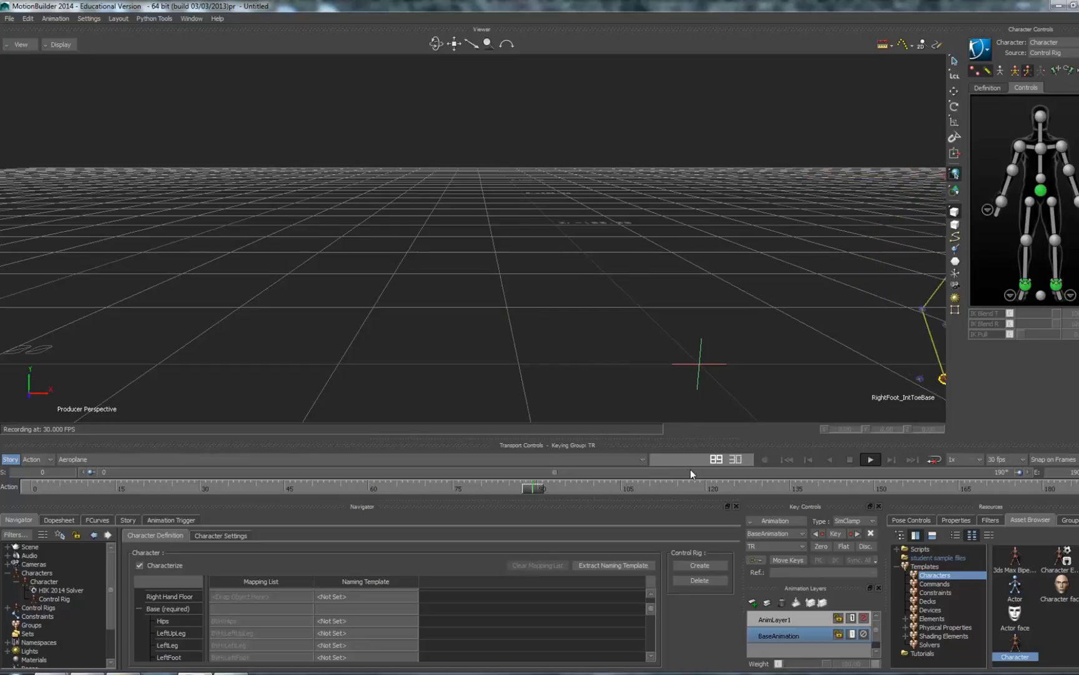
left_click(788, 459)
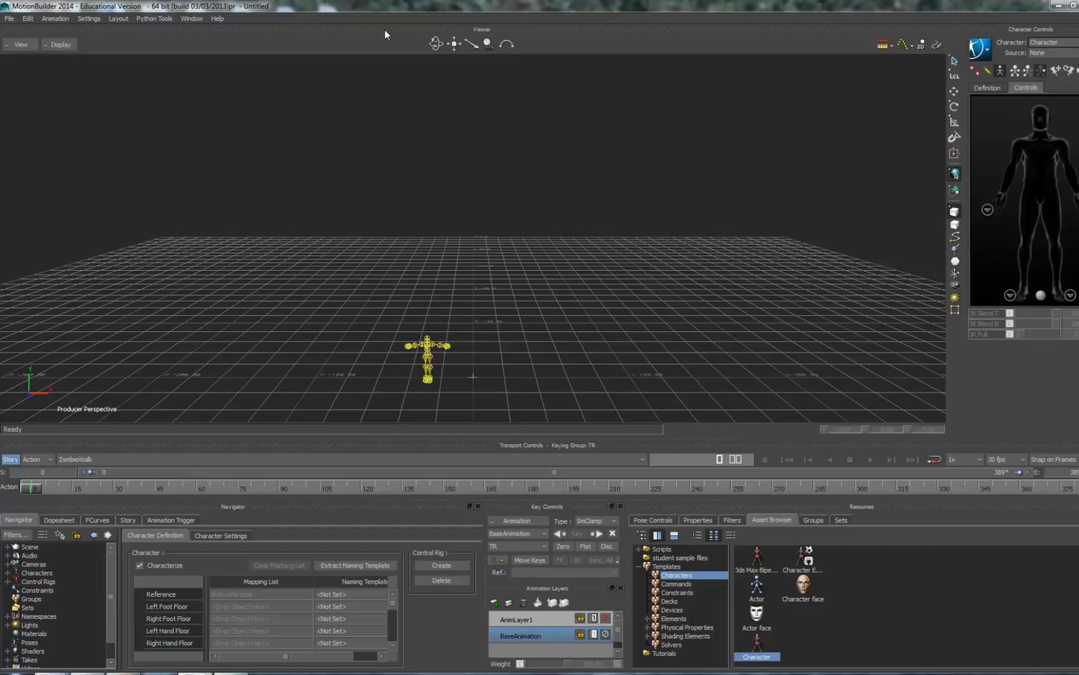
Open the Motion Blend editor and move it clear of the skeleton in the viewer
left_click(192, 18)
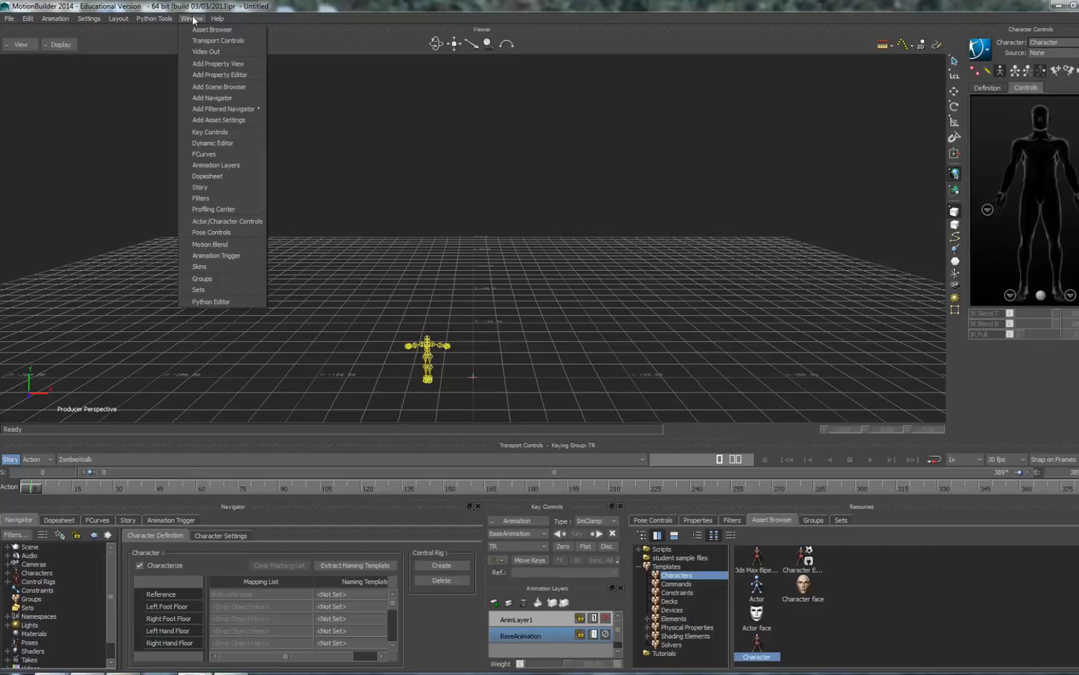
left_click(217, 246)
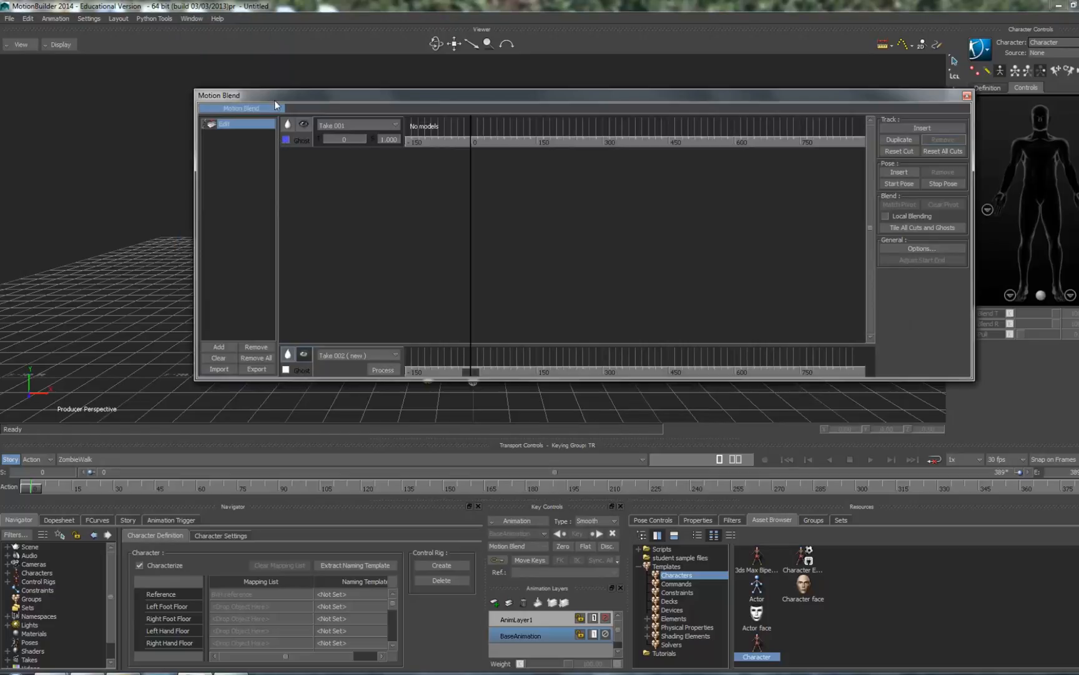
left_click_drag(269, 92, 214, 73)
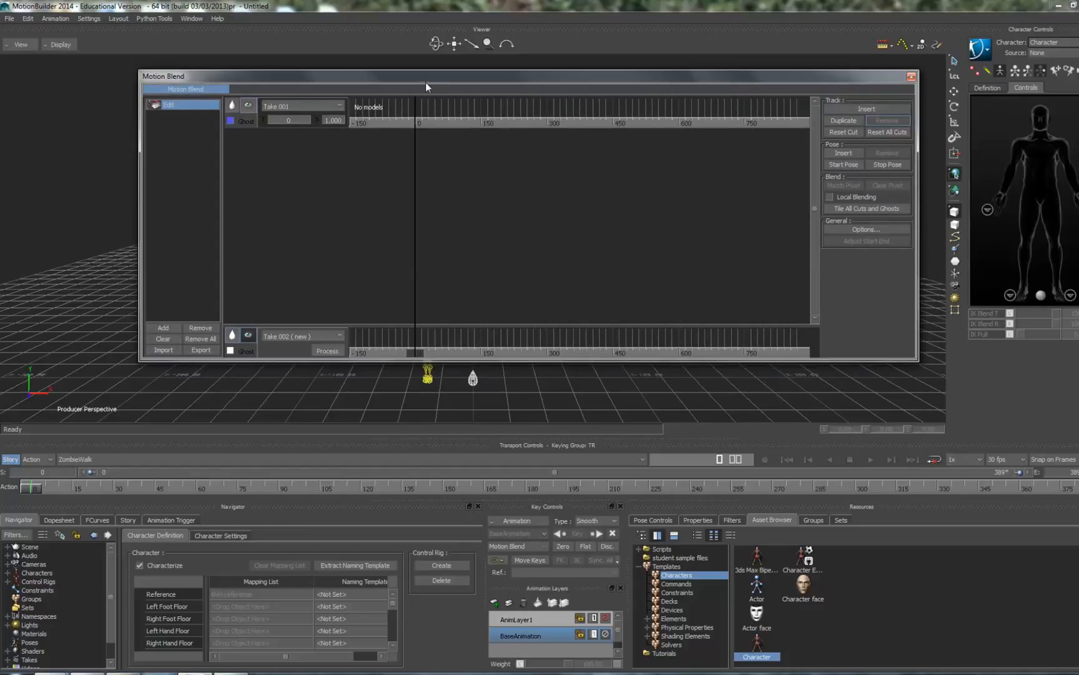
left_click_drag(424, 77, 358, 405)
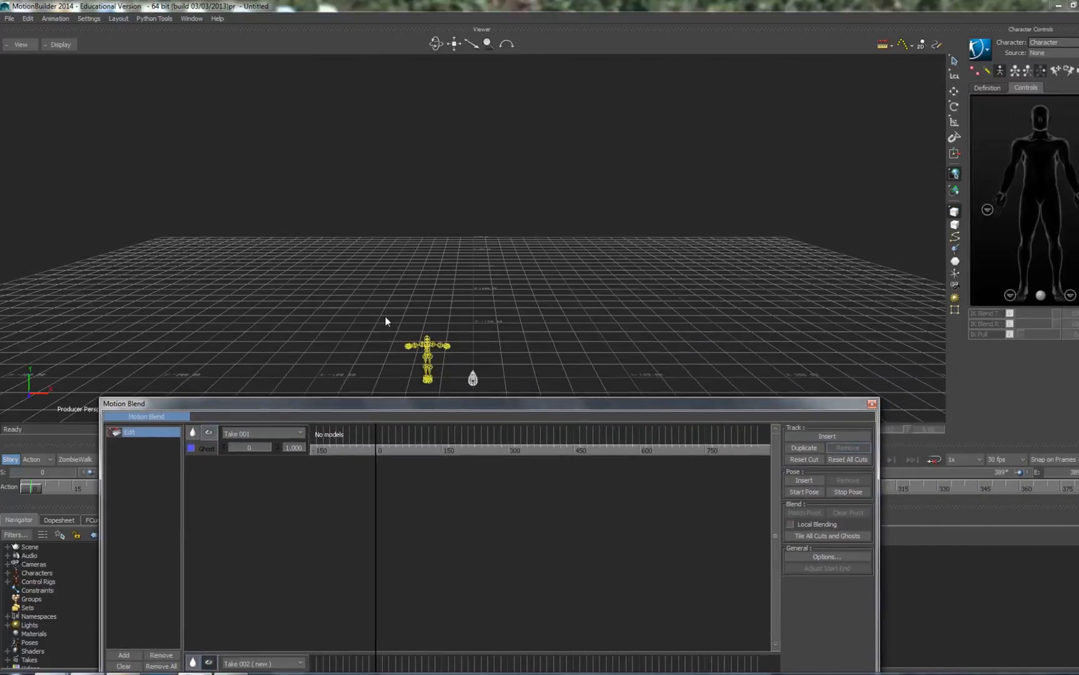
Select the whole skeleton with its reference marker and add them as models to the Take 001 blend track
left_click_drag(385, 316, 451, 383)
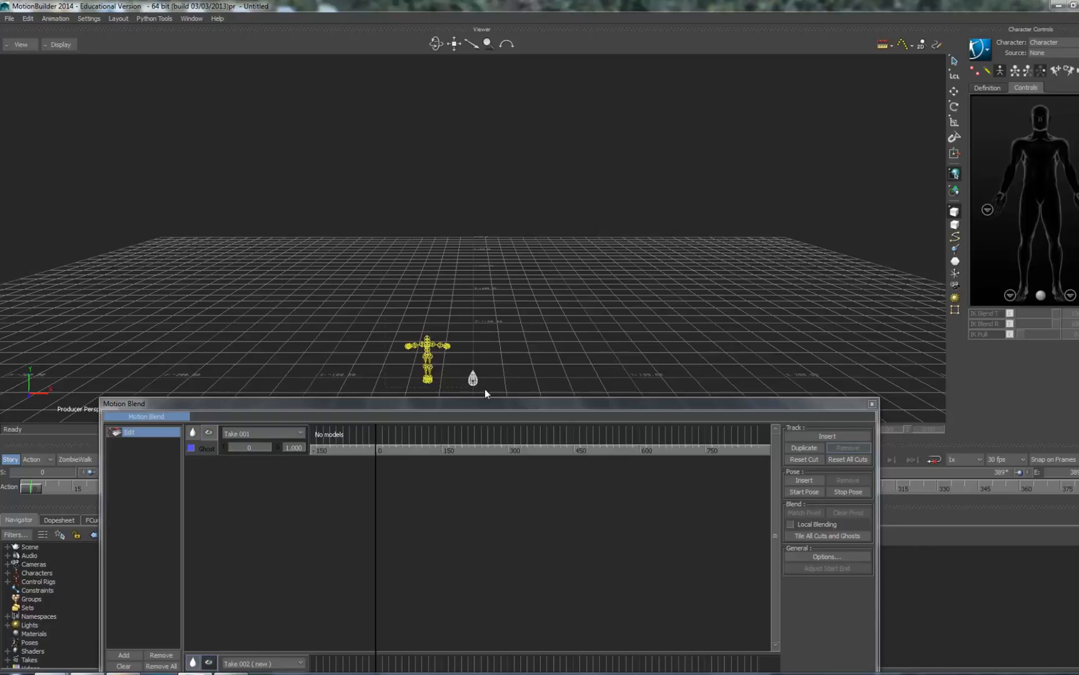
left_click(473, 378)
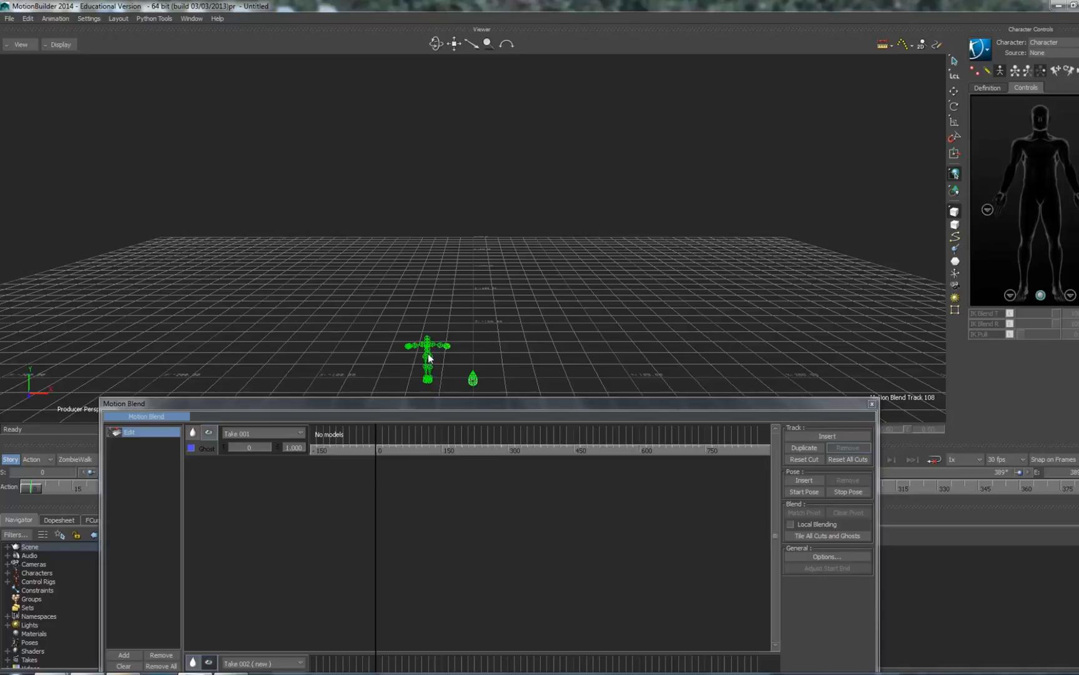
mouse_move(428, 357)
left_mouse_down()
mouse_move(410, 414)
mouse_move(390, 431)
left_mouse_up()
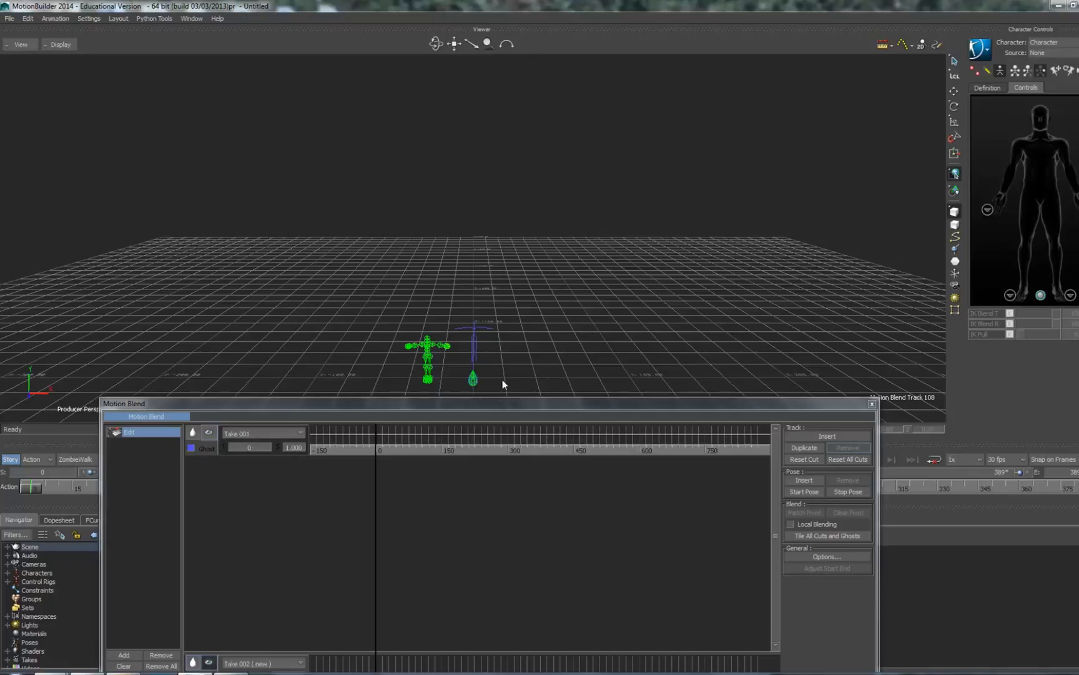
Insert a blend track using the Aeroplane take and remove the surplus Aeroplane track below it
left_click(790, 435)
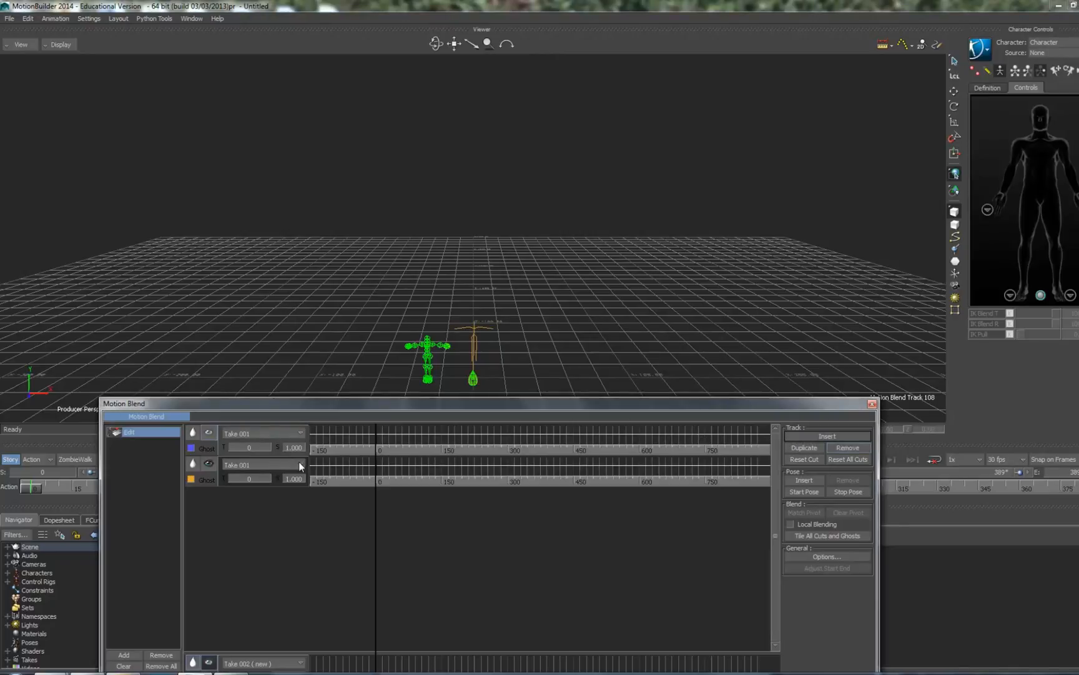
left_click(300, 466)
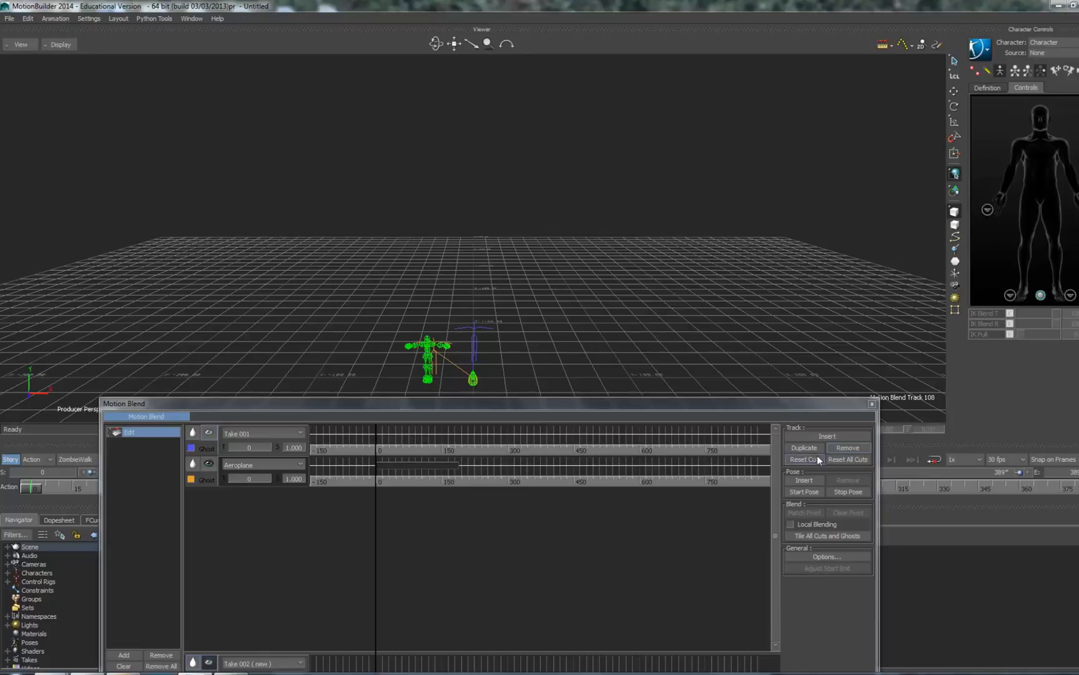
left_click(831, 438)
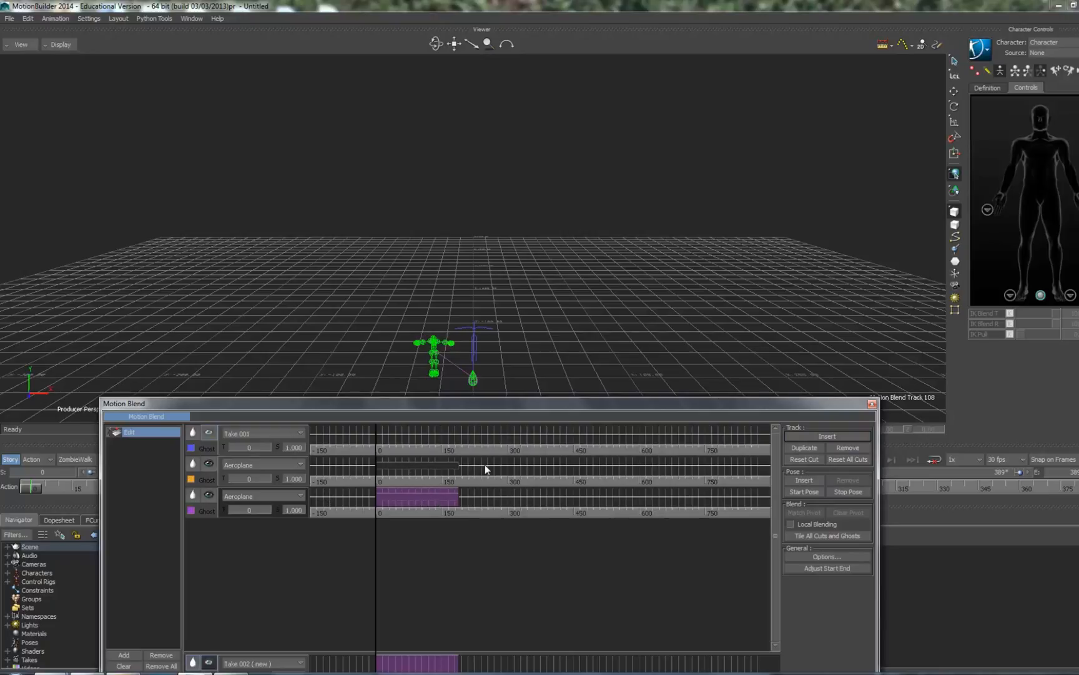
left_click(847, 449)
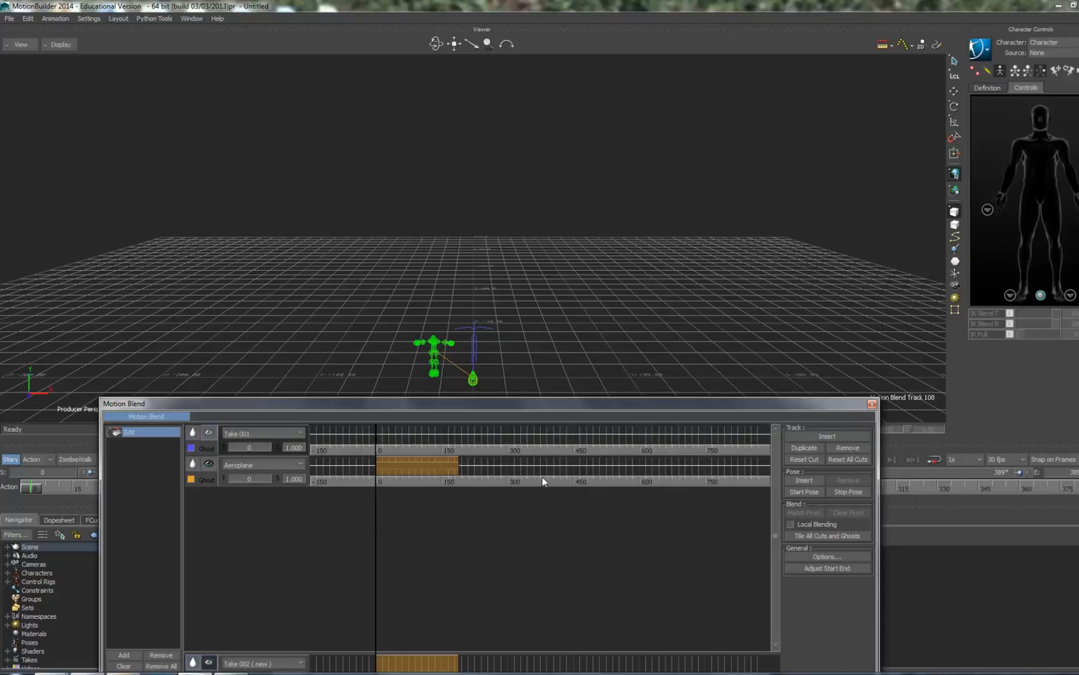
Insert another blend track below Aeroplane and assign the hurtlegWalk take to it
left_click(799, 438)
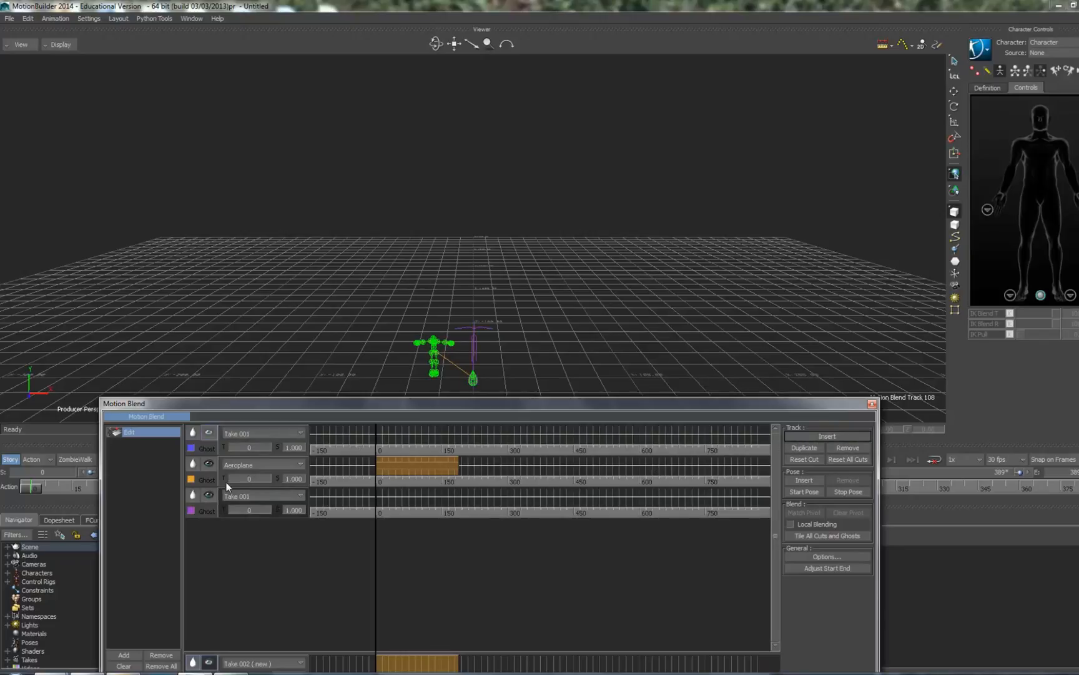
left_click(251, 495)
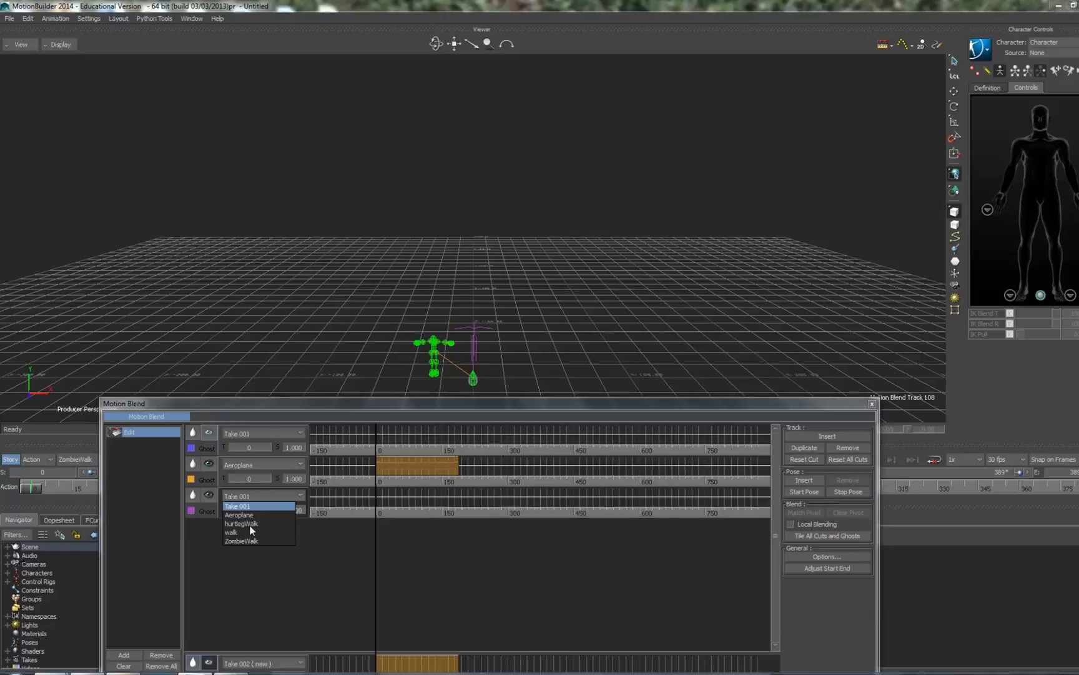
left_click(250, 523)
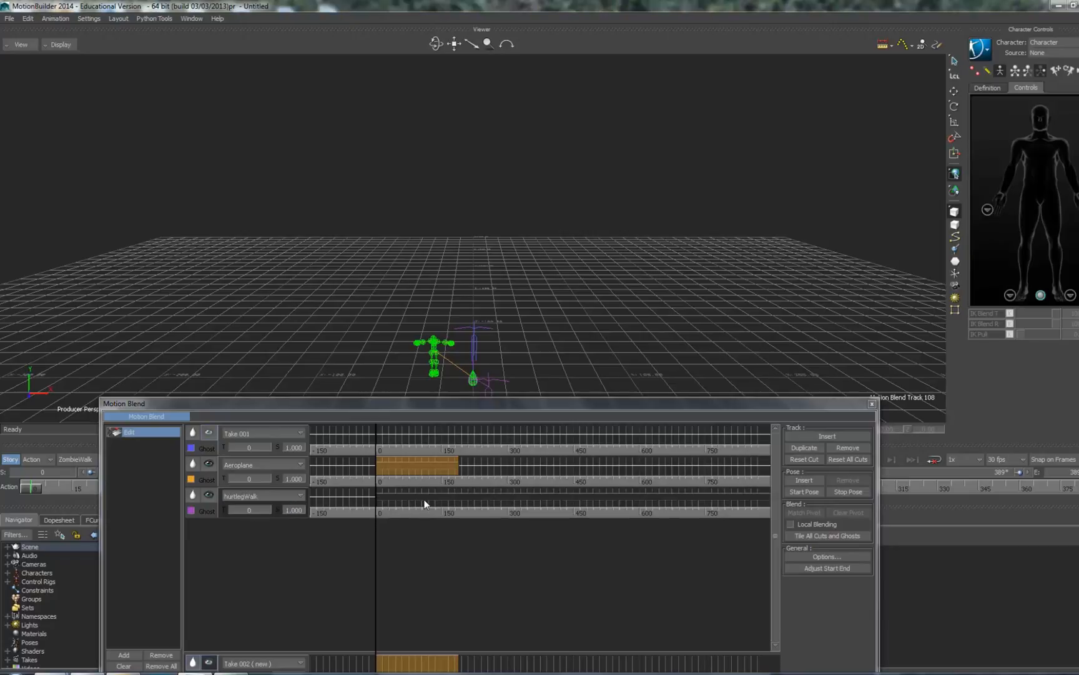
left_click(404, 513)
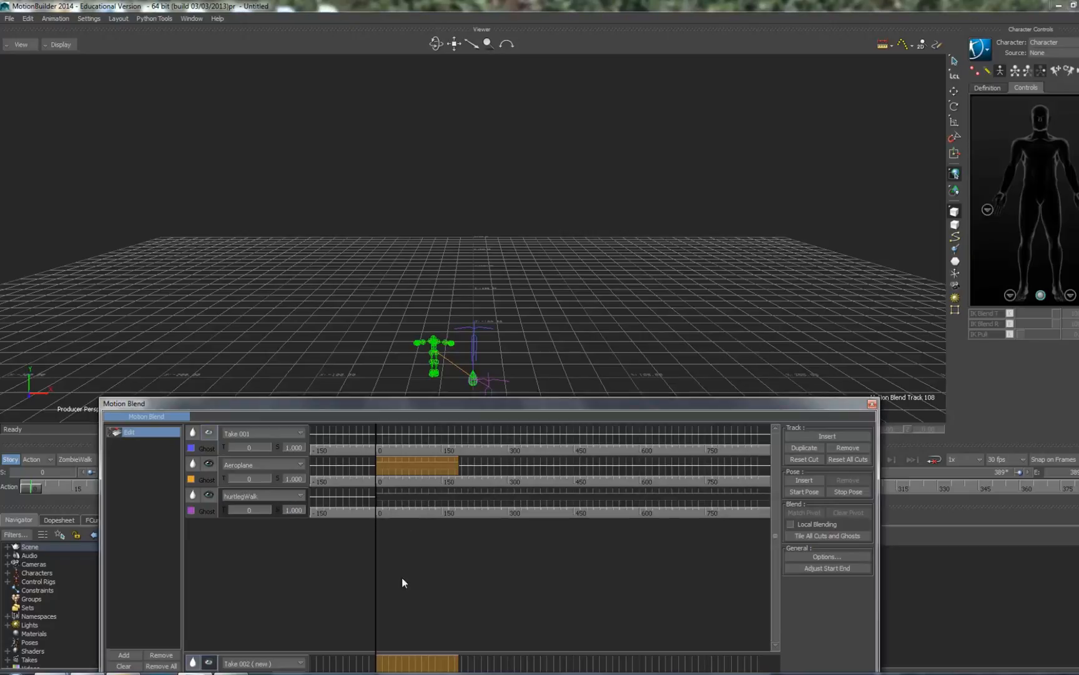
Create a cut on the hurtlegWalk track running from about frame 1 to about frame 834
left_click_drag(441, 403, 445, 347)
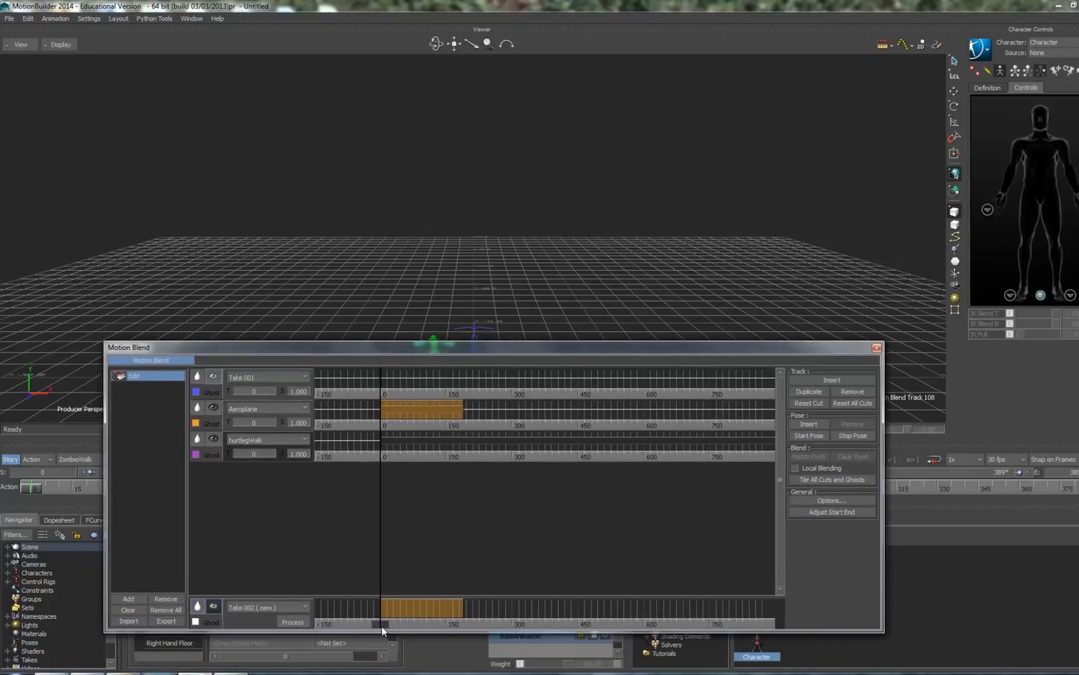
left_click_drag(382, 626, 458, 634)
left_click_drag(382, 436, 550, 438)
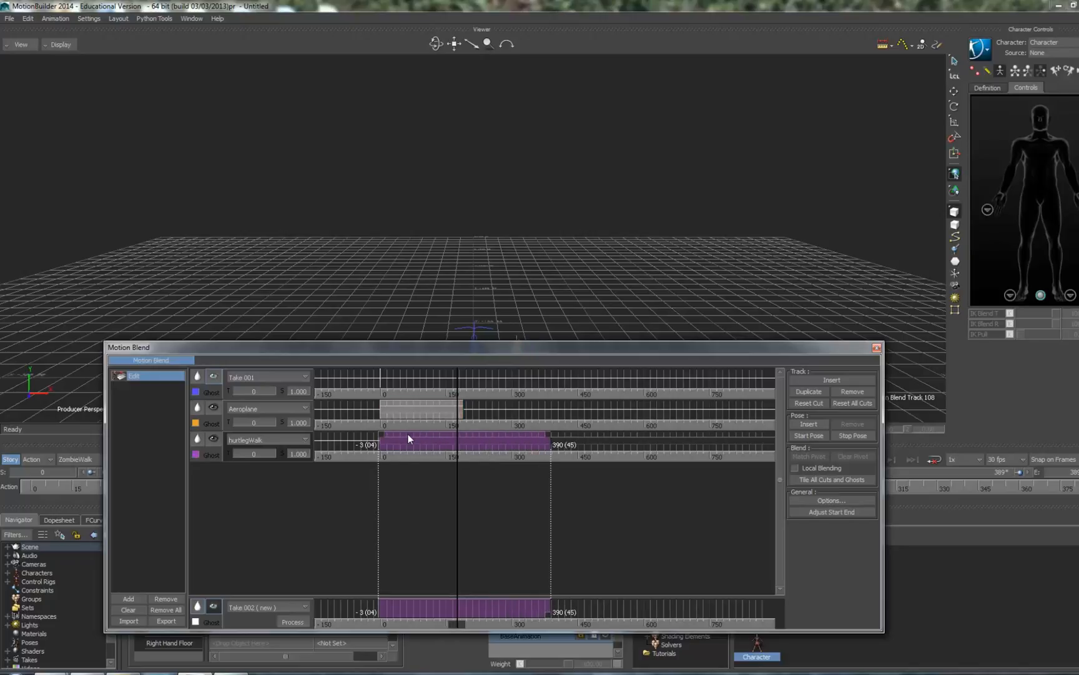
mouse_move(409, 438)
left_mouse_down()
mouse_move(439, 436)
mouse_move(409, 440)
left_mouse_up()
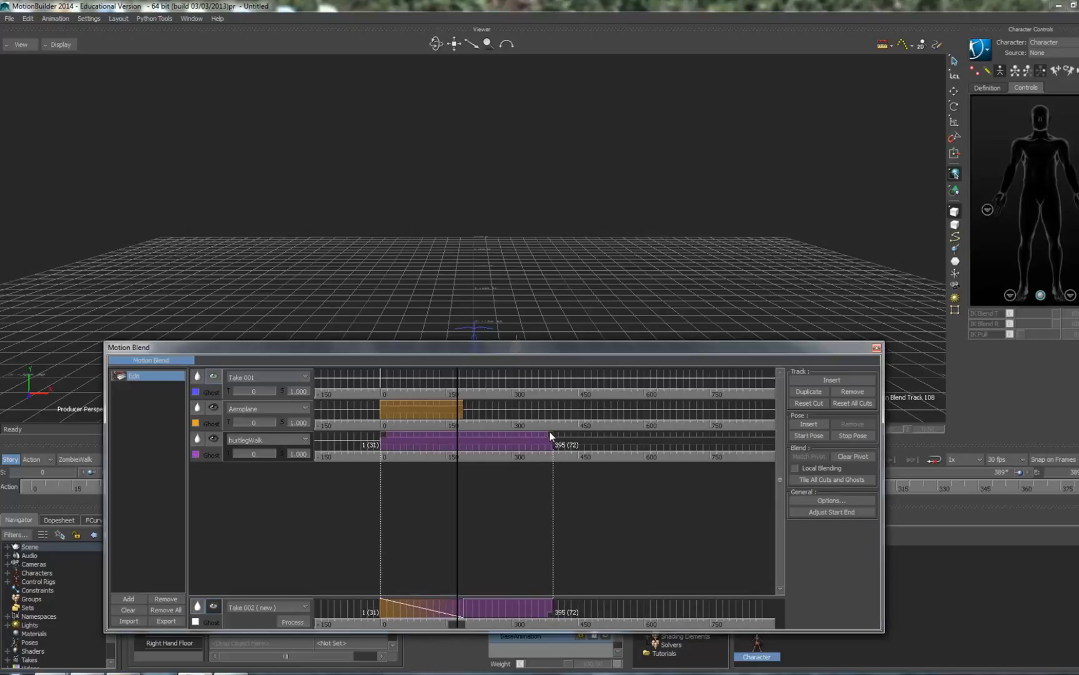
left_click_drag(550, 438, 745, 438)
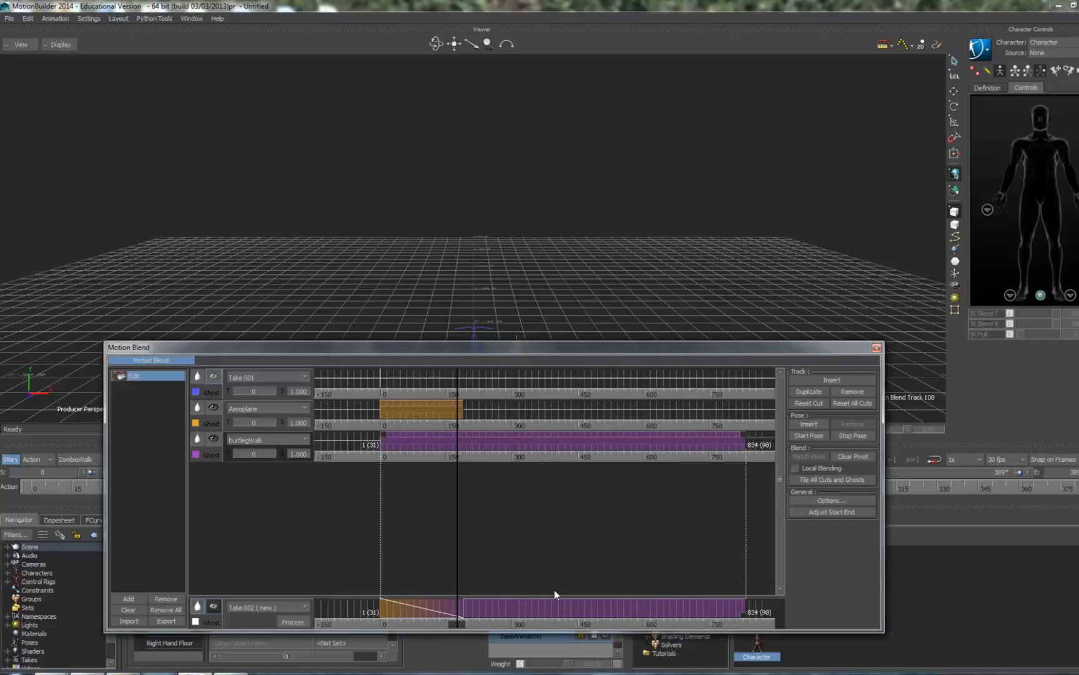
Scrub through the blended motion and trim the end of the hurtlegWalk cut to about frame 461
left_click_drag(458, 621, 513, 623)
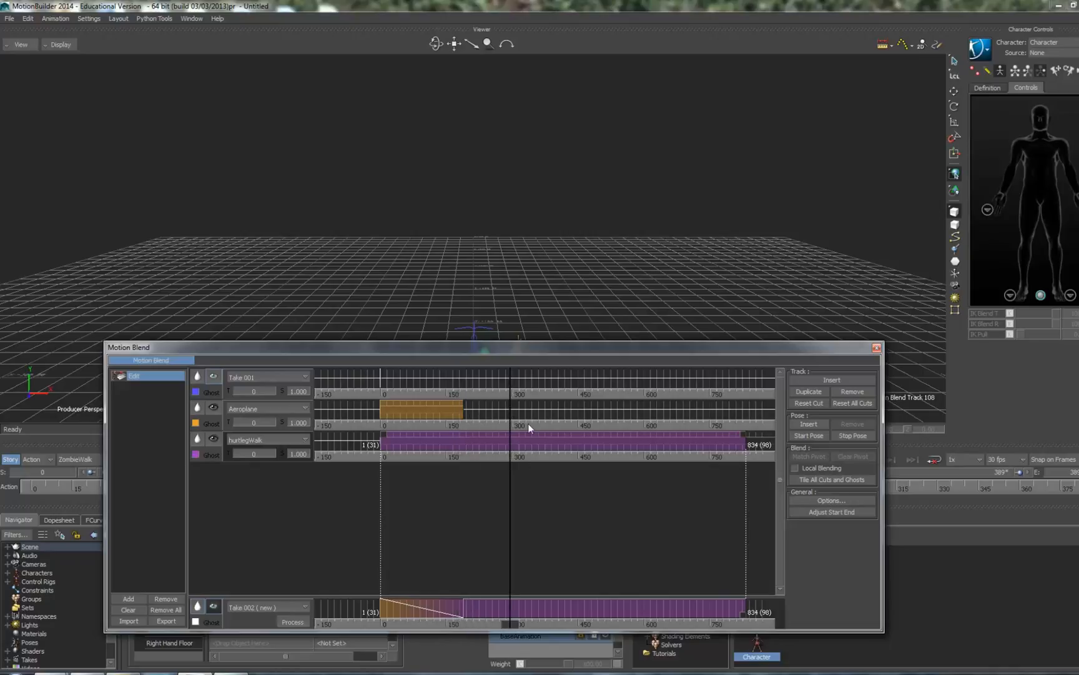
left_click_drag(537, 347, 523, 99)
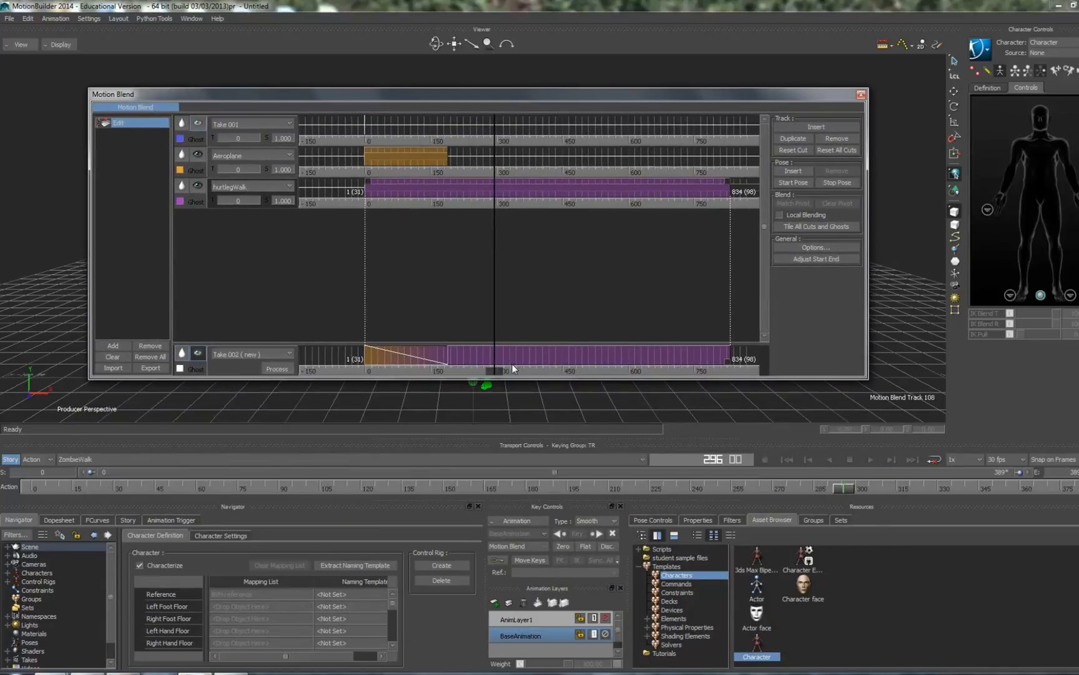
left_click_drag(494, 378, 568, 289)
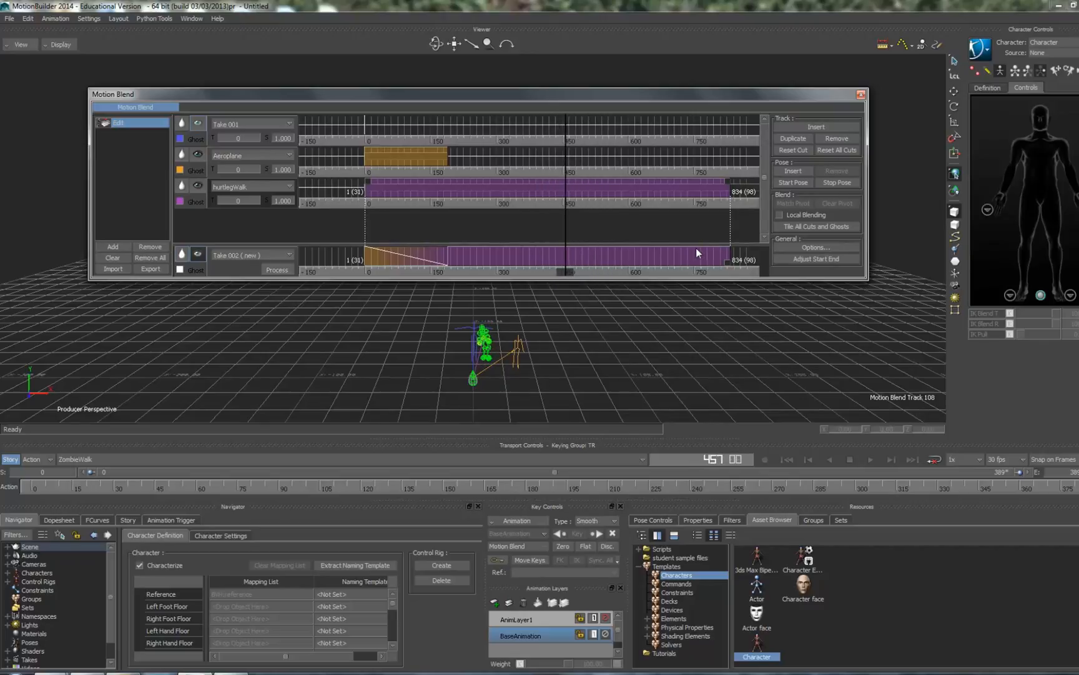
left_click_drag(727, 182, 563, 183)
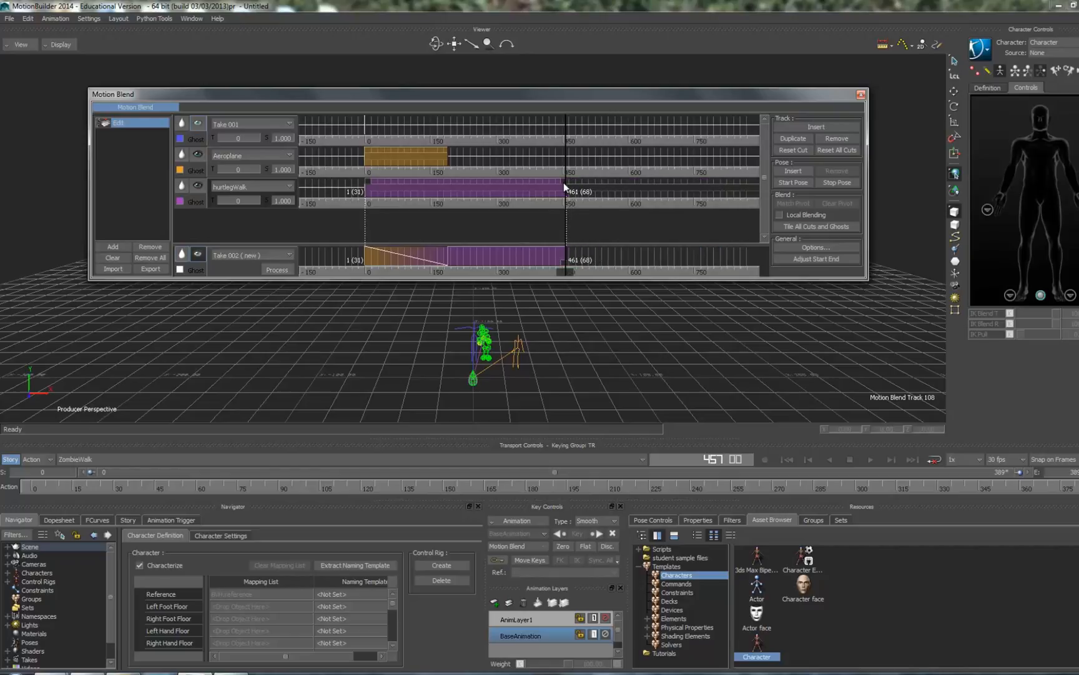
left_click(565, 275)
mouse_move(566, 275)
left_mouse_down()
mouse_move(537, 271)
mouse_move(569, 275)
left_mouse_up()
Insert a ZombieWalk blend track and offset it by about 431 frames so it overlaps the end of the hurtlegWalk cut
left_click(806, 129)
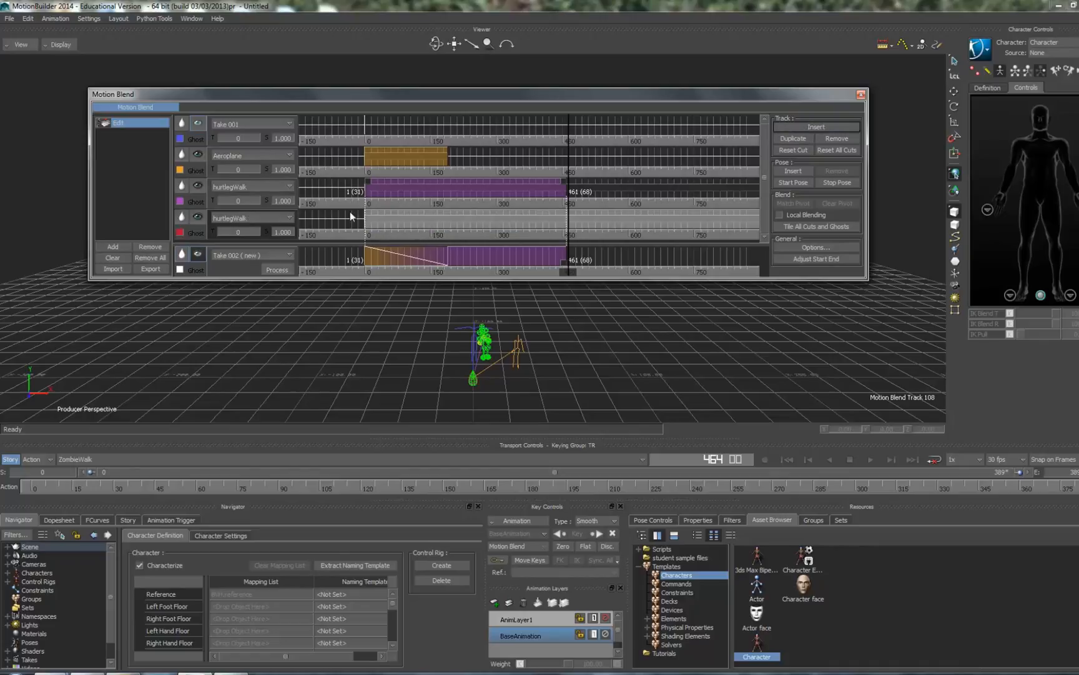
left_click(259, 217)
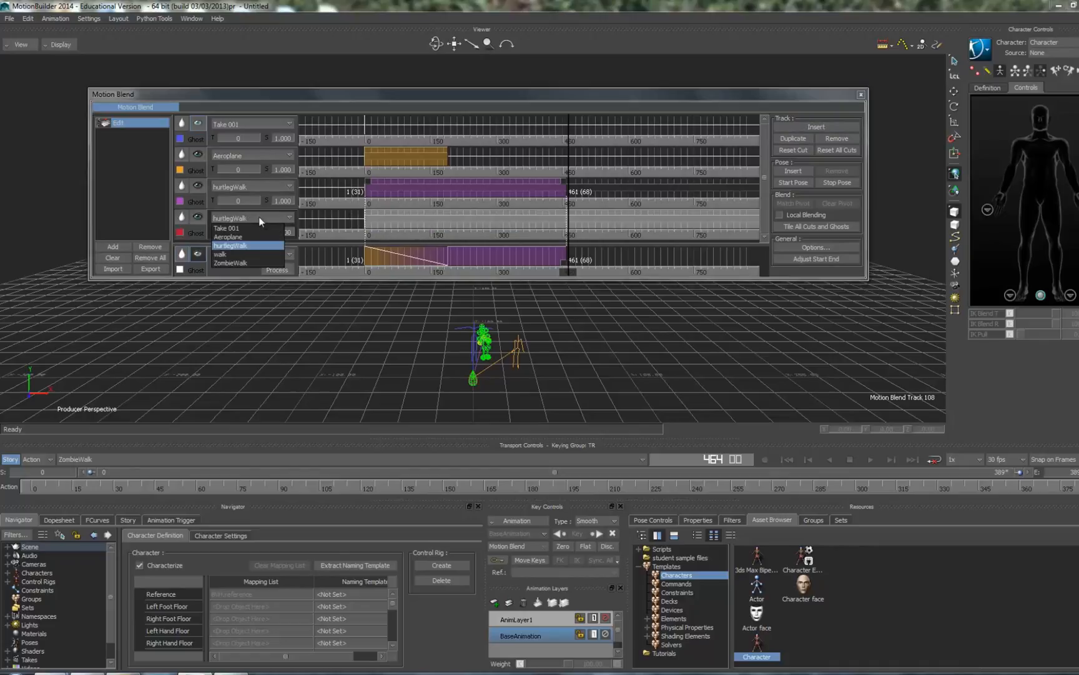
left_click(239, 262)
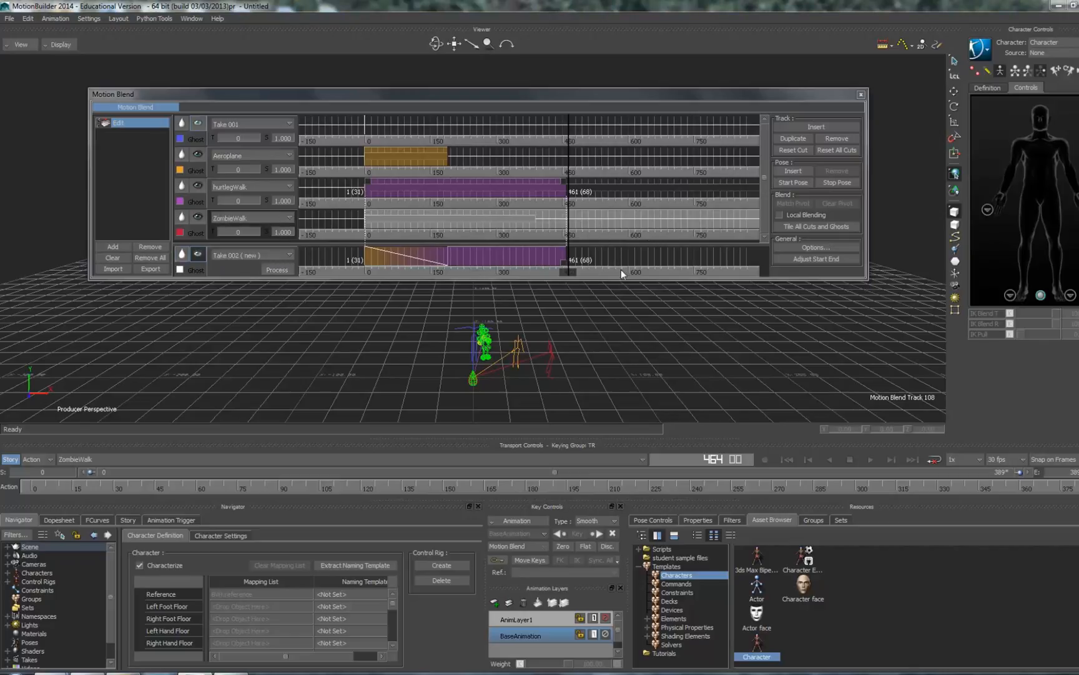
left_click_drag(619, 279, 619, 306)
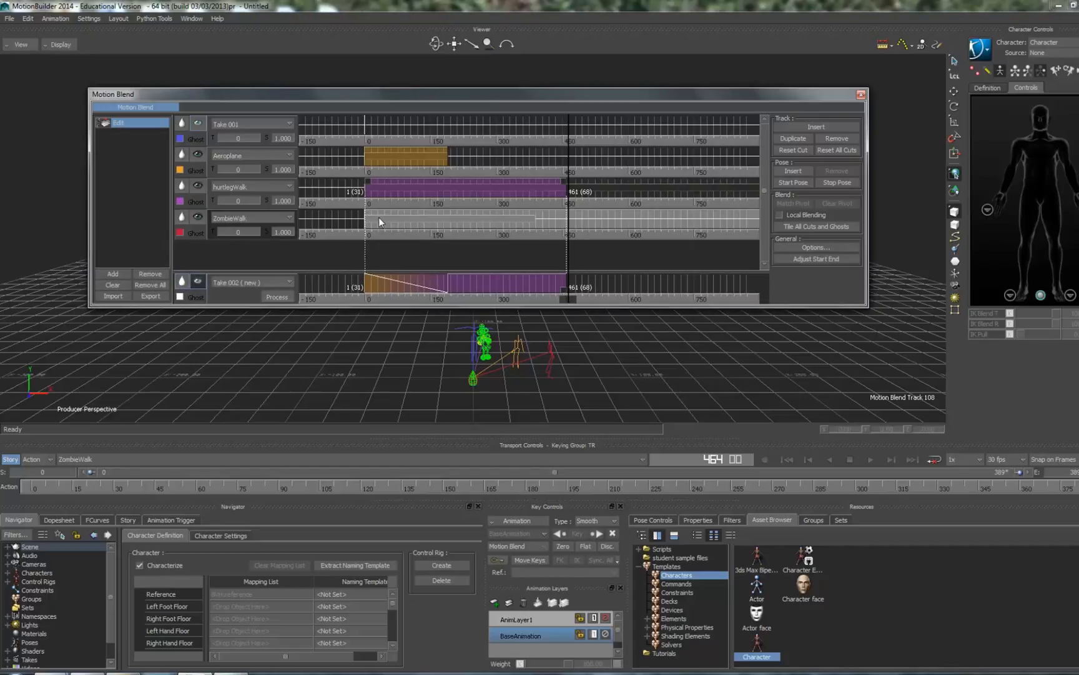
left_click_drag(379, 217, 569, 228)
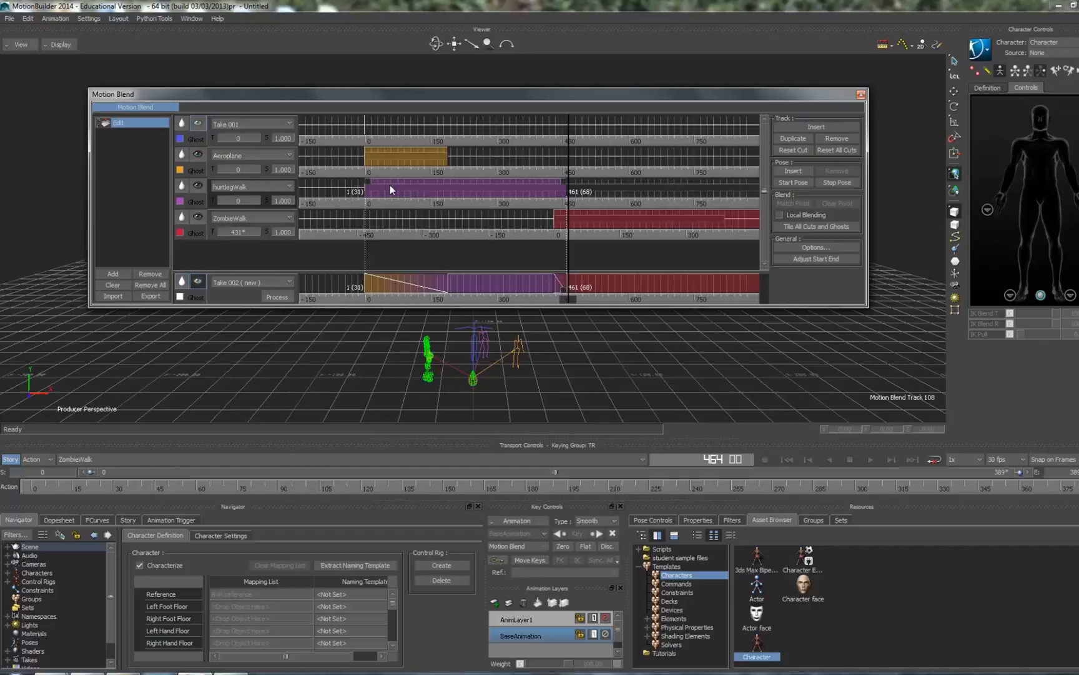
Offset the hurtlegWalk track by about 162 frames and the ZombieWalk track by about 581 frames so that neighbouring cuts overlap briefly
left_click_drag(390, 185, 462, 186)
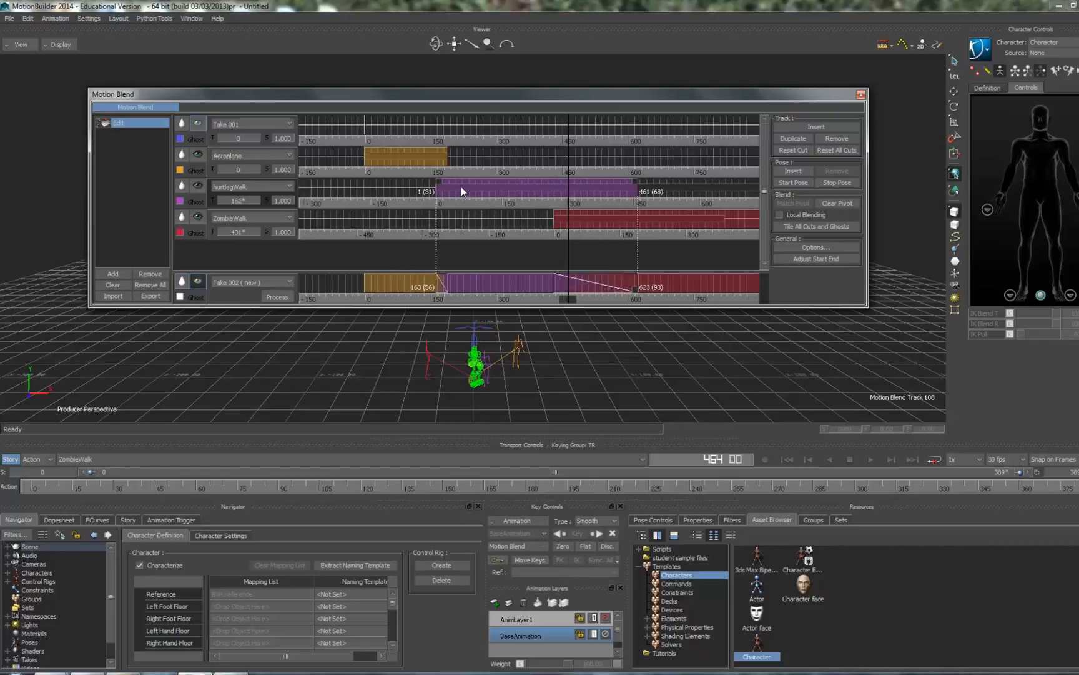
left_click(584, 220)
left_click_drag(581, 219, 648, 222)
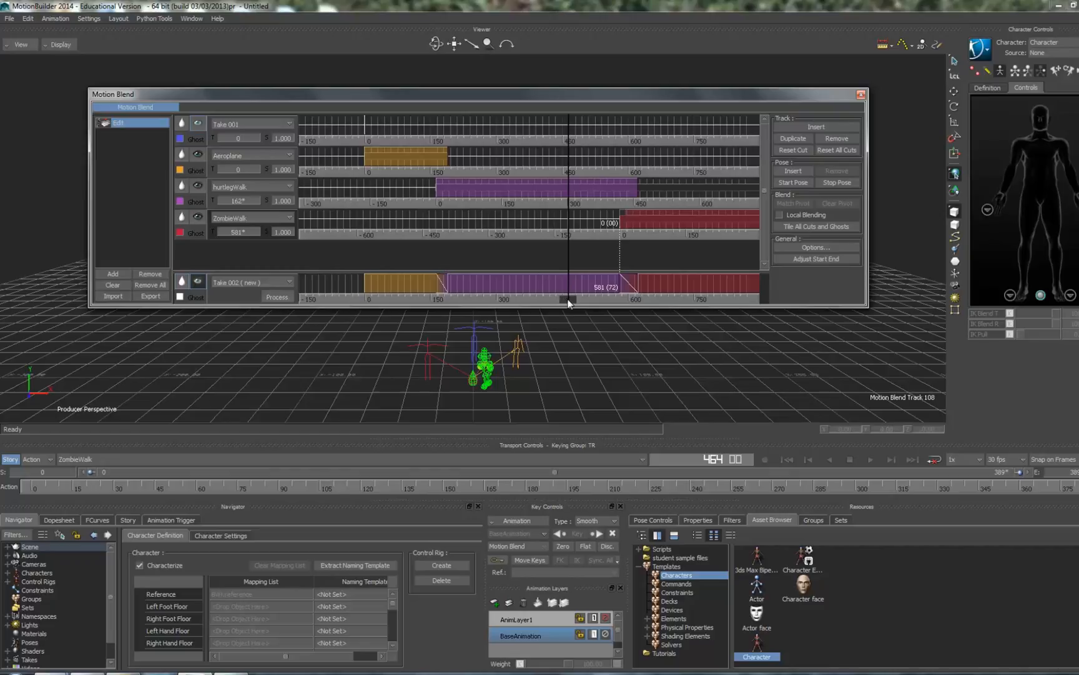
Scrub the blended motion to about frame 367 and trim the start of the hurtlegWalk cut to its frame 201
left_click_drag(652, 306, 652, 330)
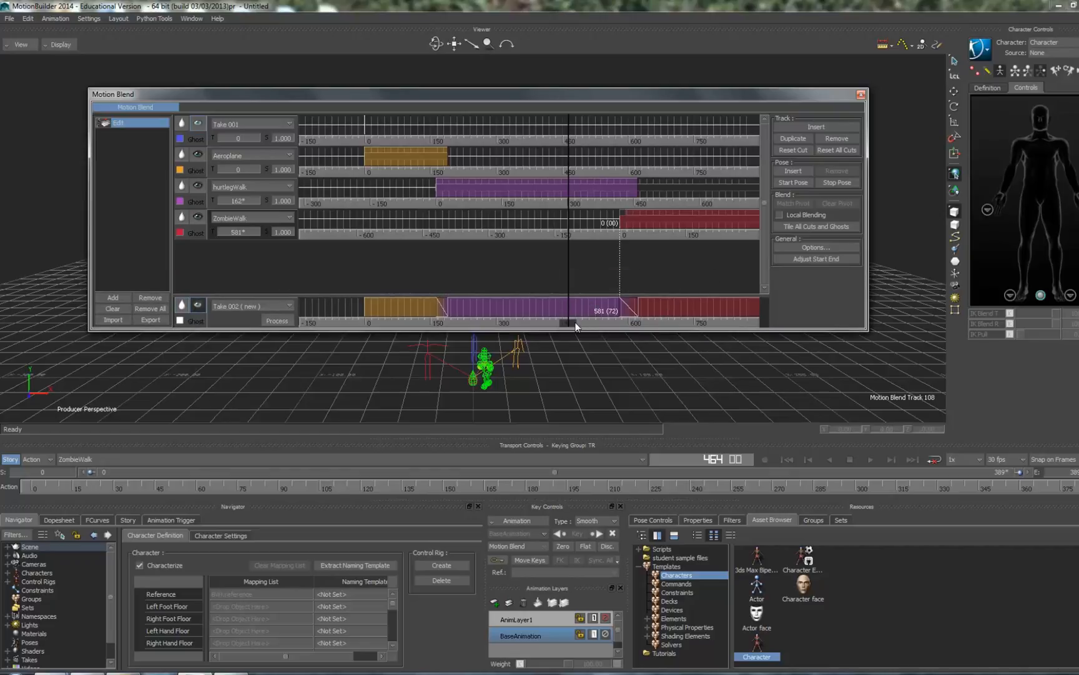
mouse_move(568, 327)
left_mouse_down()
mouse_move(415, 328)
mouse_move(495, 328)
left_mouse_up()
left_click_drag(511, 97, 506, 59)
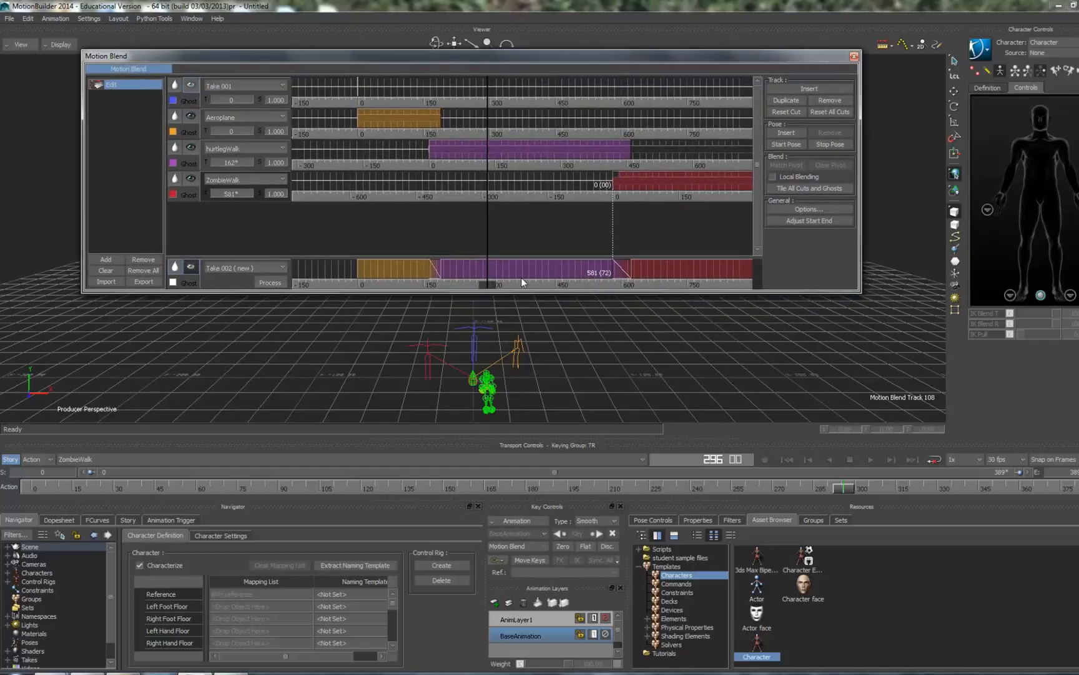
mouse_move(492, 282)
left_mouse_down()
mouse_move(363, 276)
mouse_move(540, 273)
mouse_move(458, 276)
mouse_move(521, 273)
left_mouse_up()
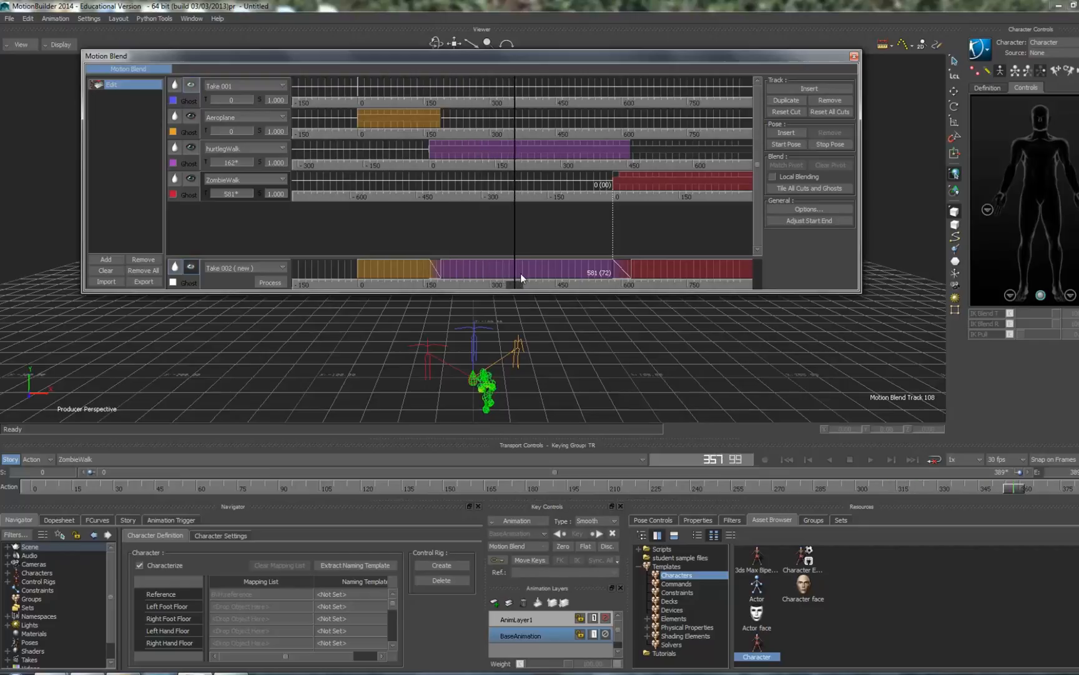
left_click(444, 146)
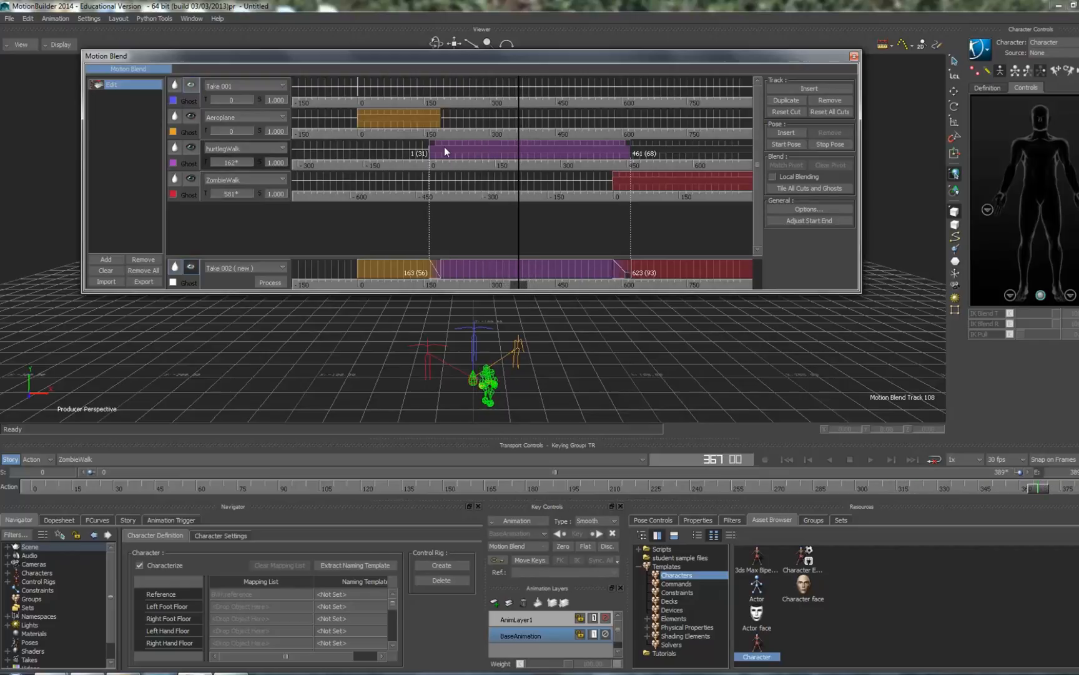
left_click_drag(431, 140, 520, 146)
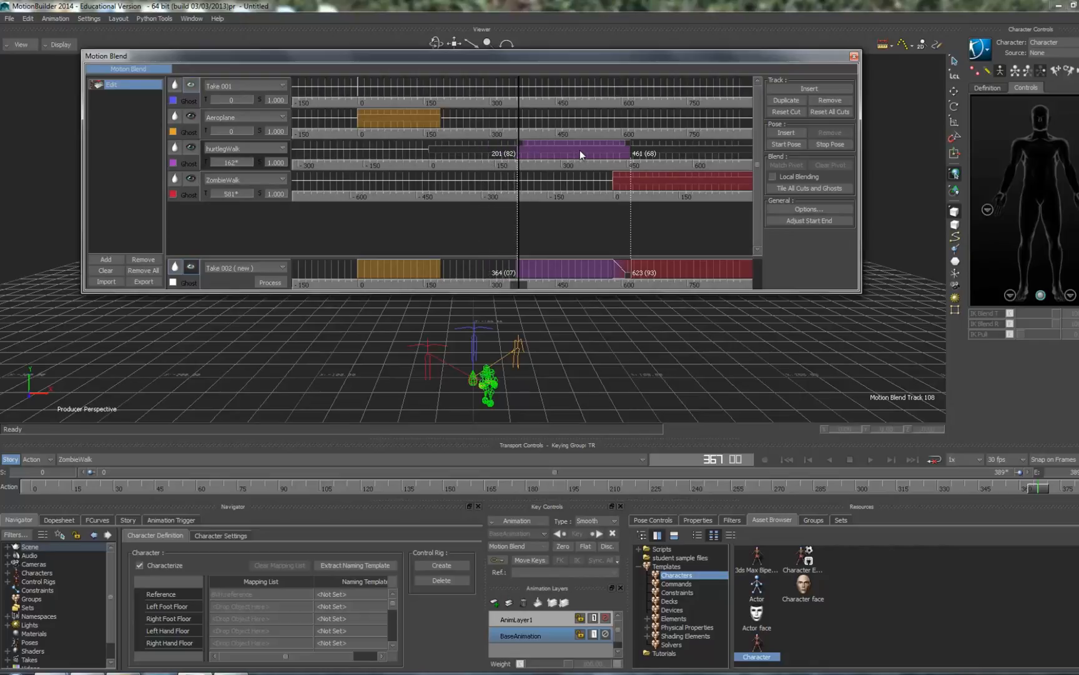
Shift the hurtlegWalk track to an offset of about -34 and the ZombieWalk track to about 391 so the cuts overlap end to end
left_click_drag(579, 150, 493, 152)
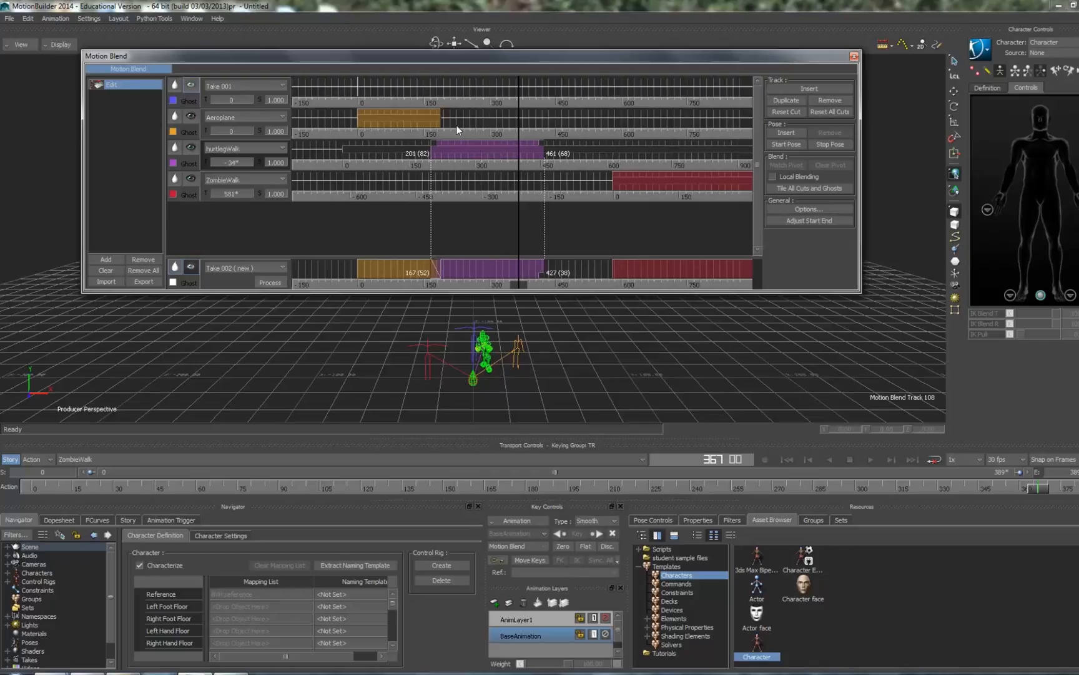
left_click_drag(517, 284, 492, 275)
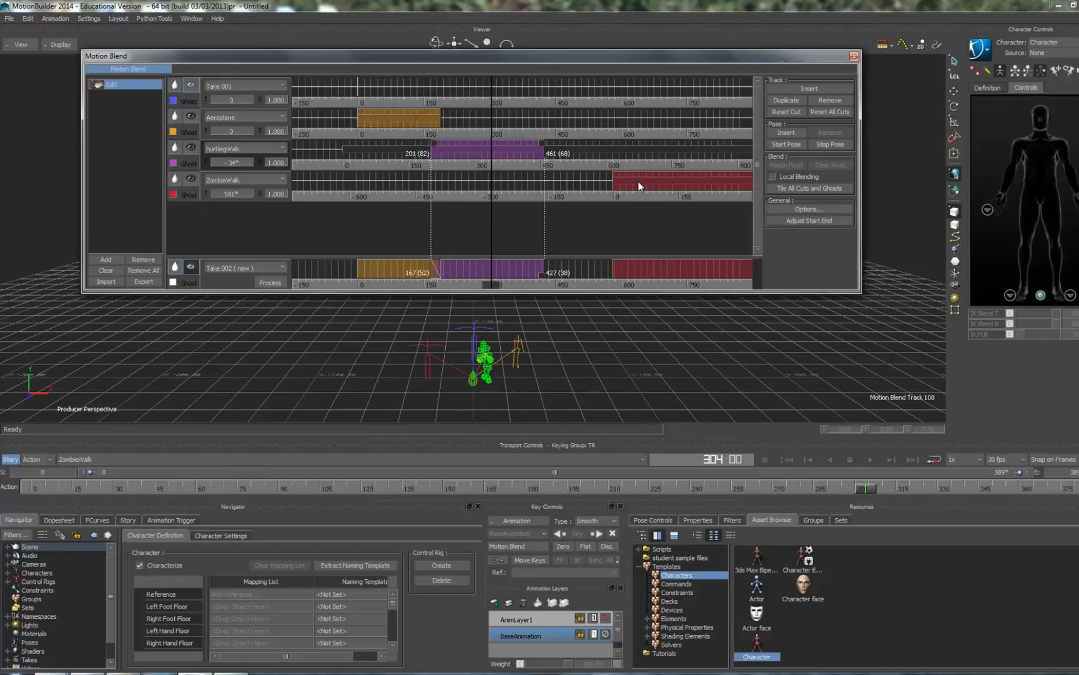
left_click_drag(639, 186, 555, 187)
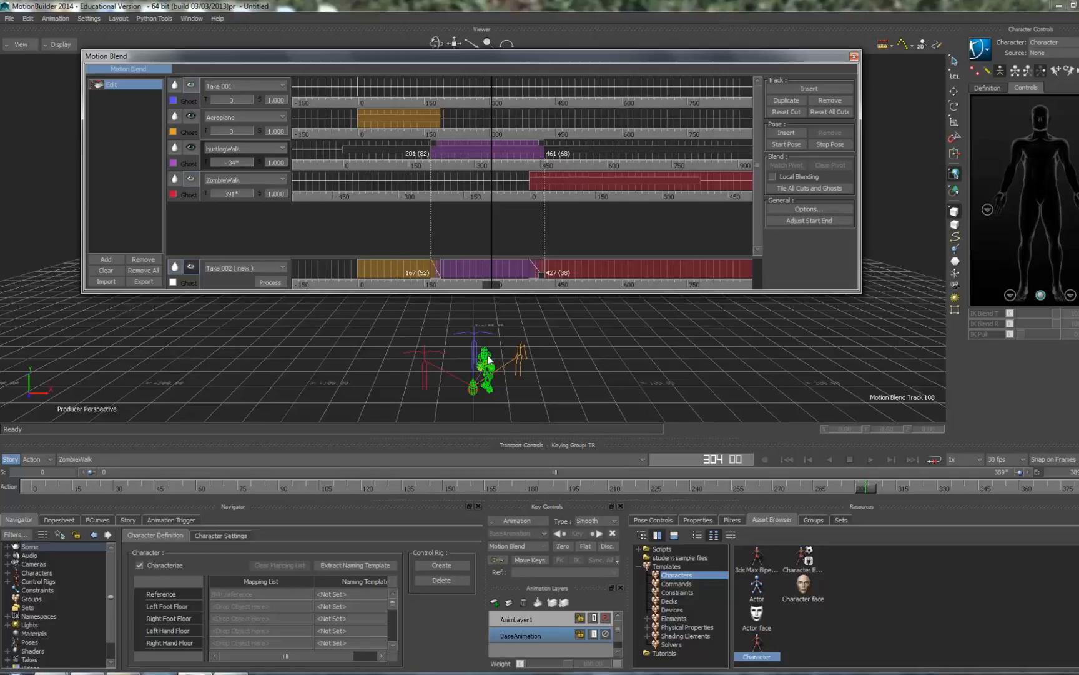
At about frame 179, translate the hurtlegWalk ghost to about X 19.71 and Z -44.72 to align it with the Aeroplane pose
left_click_drag(489, 286, 450, 290)
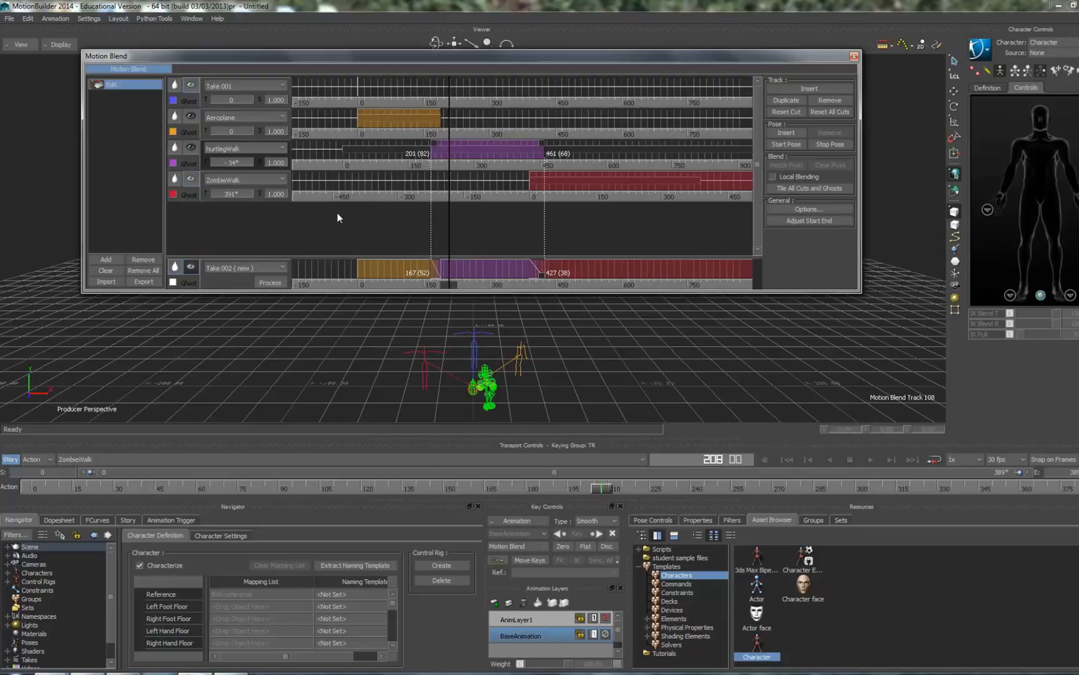
left_click(189, 178)
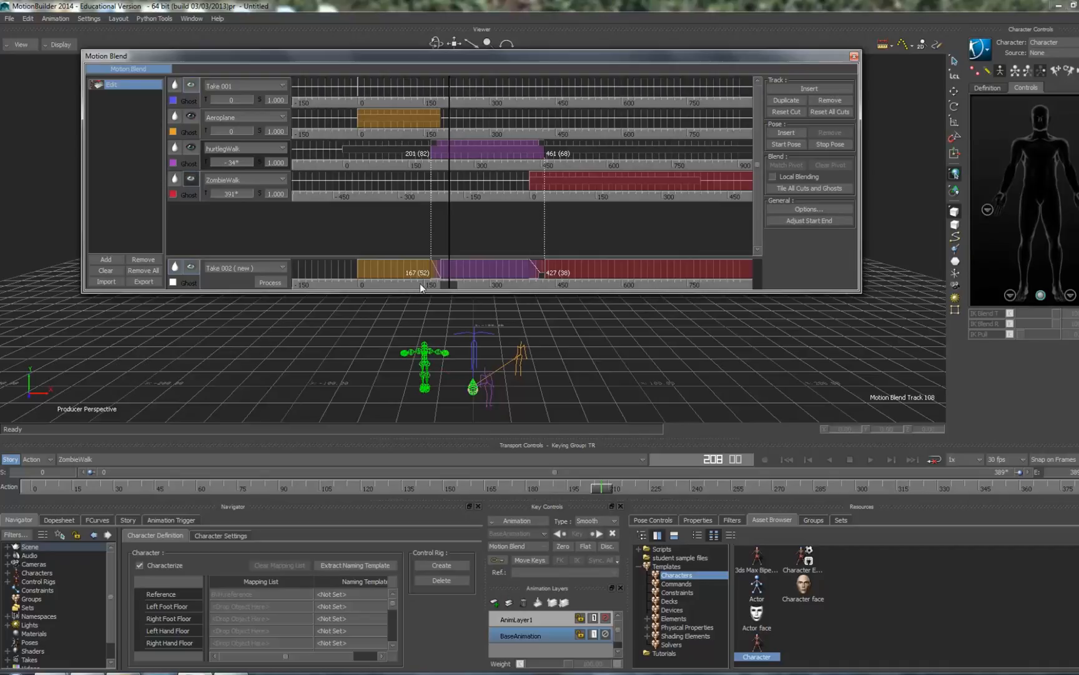
mouse_move(444, 282)
left_mouse_down()
mouse_move(403, 281)
mouse_move(434, 288)
left_mouse_up()
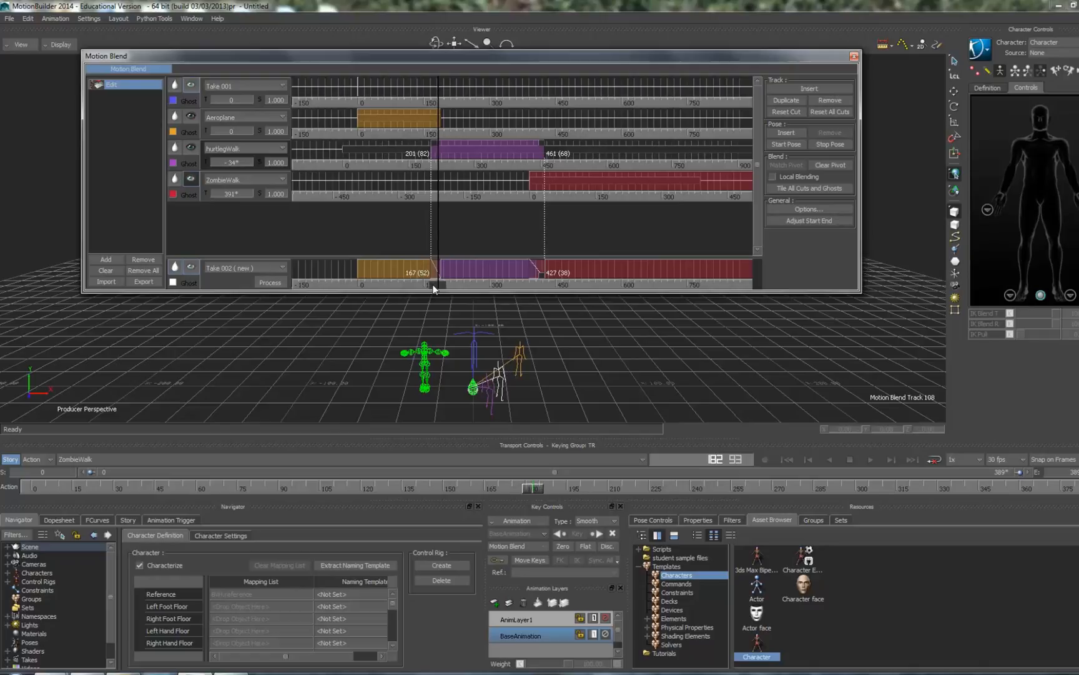
left_click(176, 178)
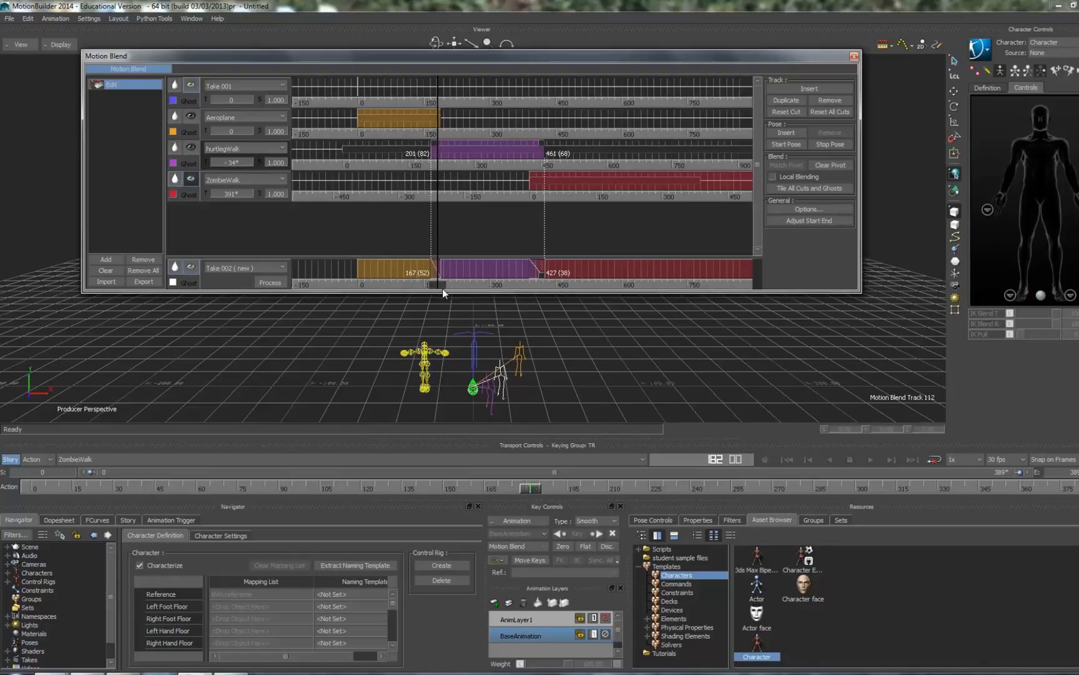
mouse_move(435, 283)
left_mouse_down()
mouse_move(413, 288)
mouse_move(436, 288)
left_mouse_up()
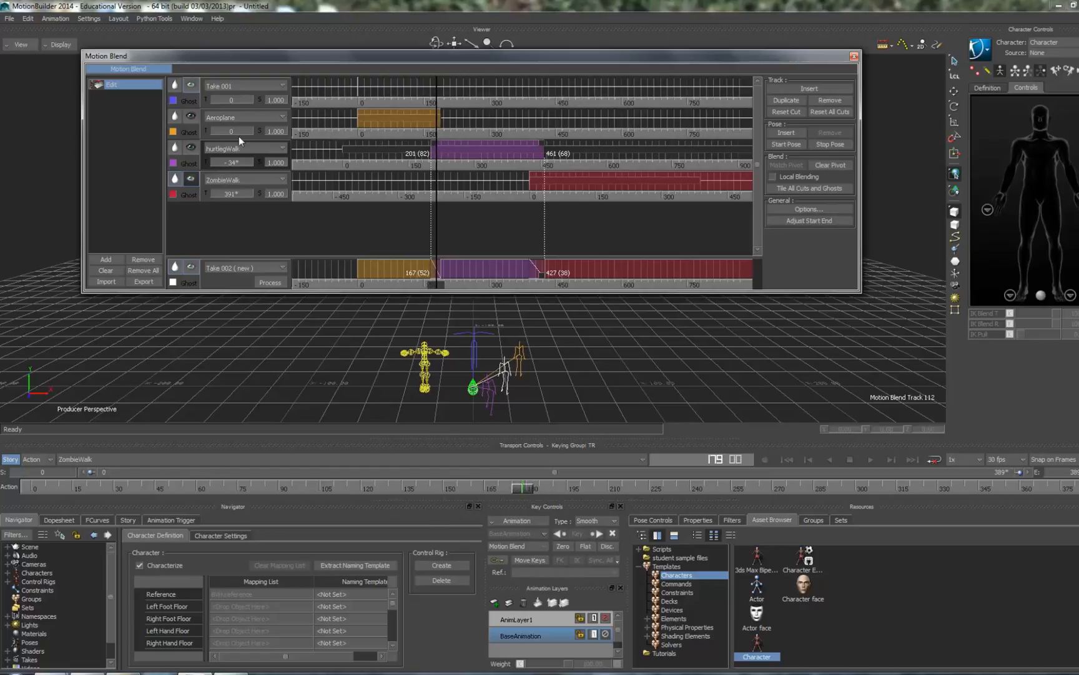
left_click(191, 149)
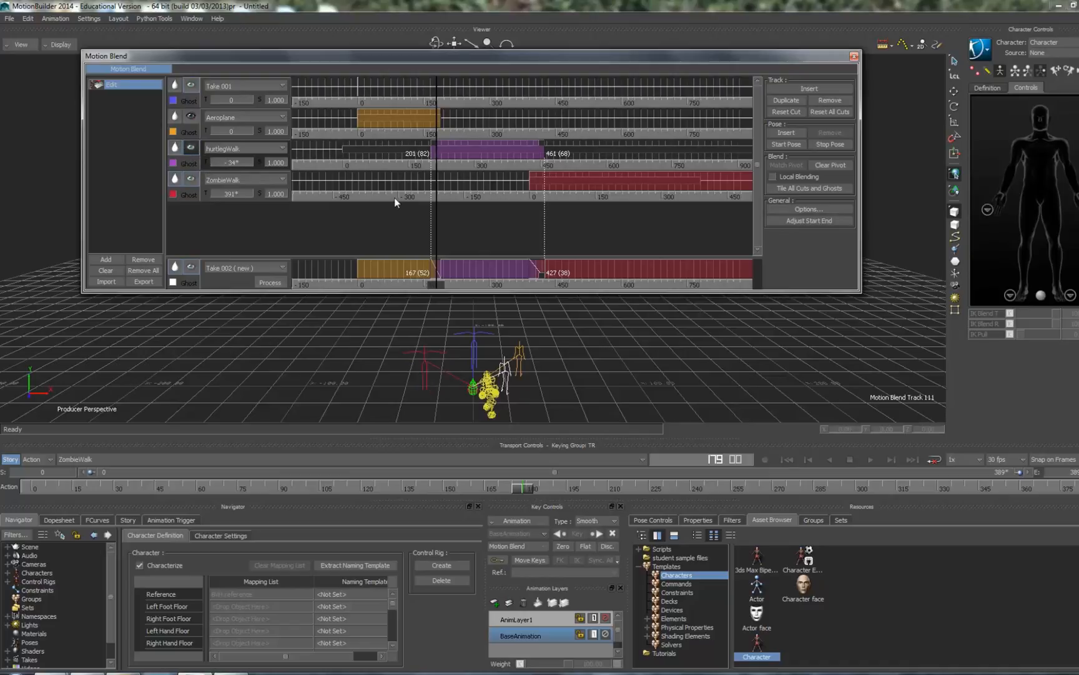
left_click(954, 91)
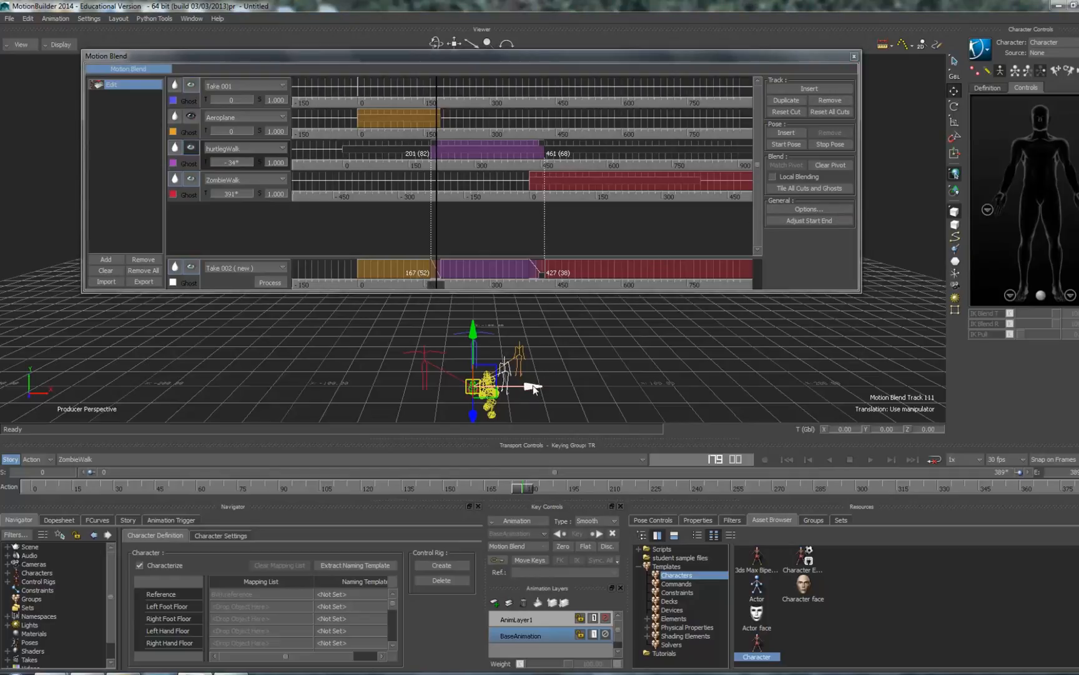
left_click_drag(532, 389, 569, 387)
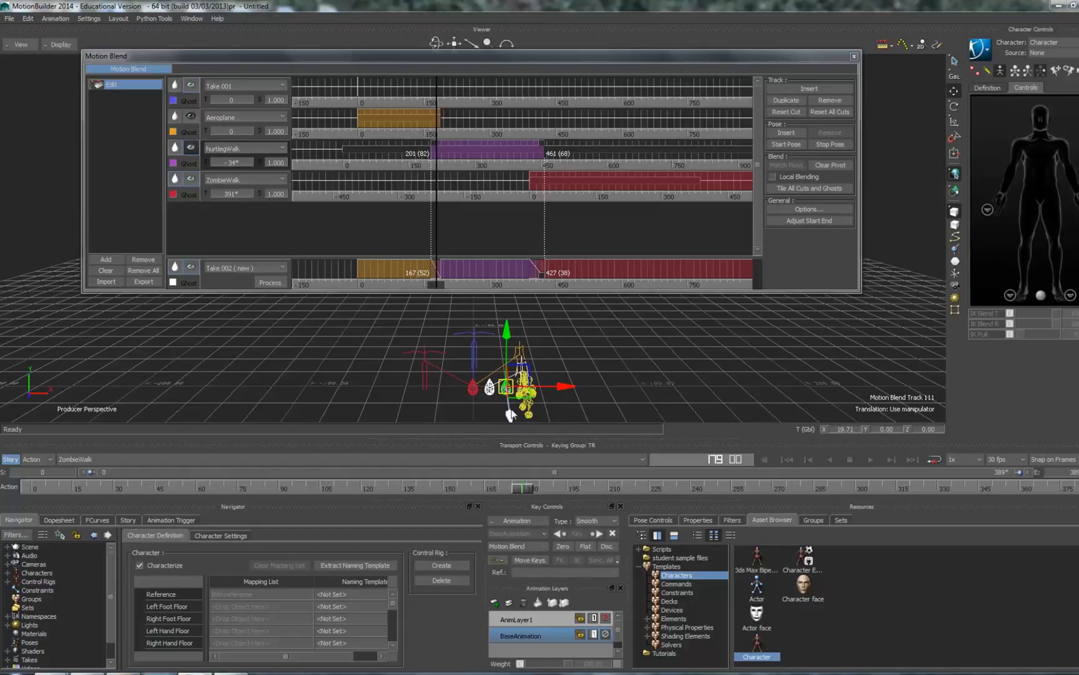
left_click_drag(510, 418, 510, 380)
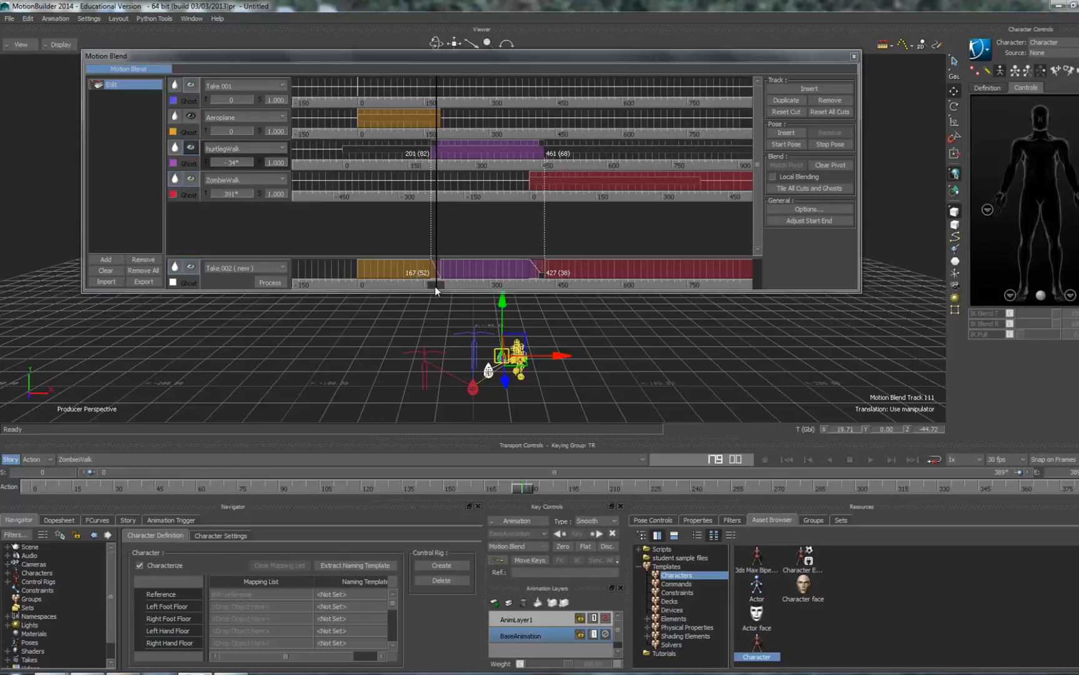
At frame 411, translate the ZombieWalk ghost to about X 53.95 and rotate it about 89.42 degrees around Y
mouse_move(435, 286)
left_mouse_down()
mouse_move(369, 290)
mouse_move(549, 310)
mouse_move(536, 310)
left_mouse_up()
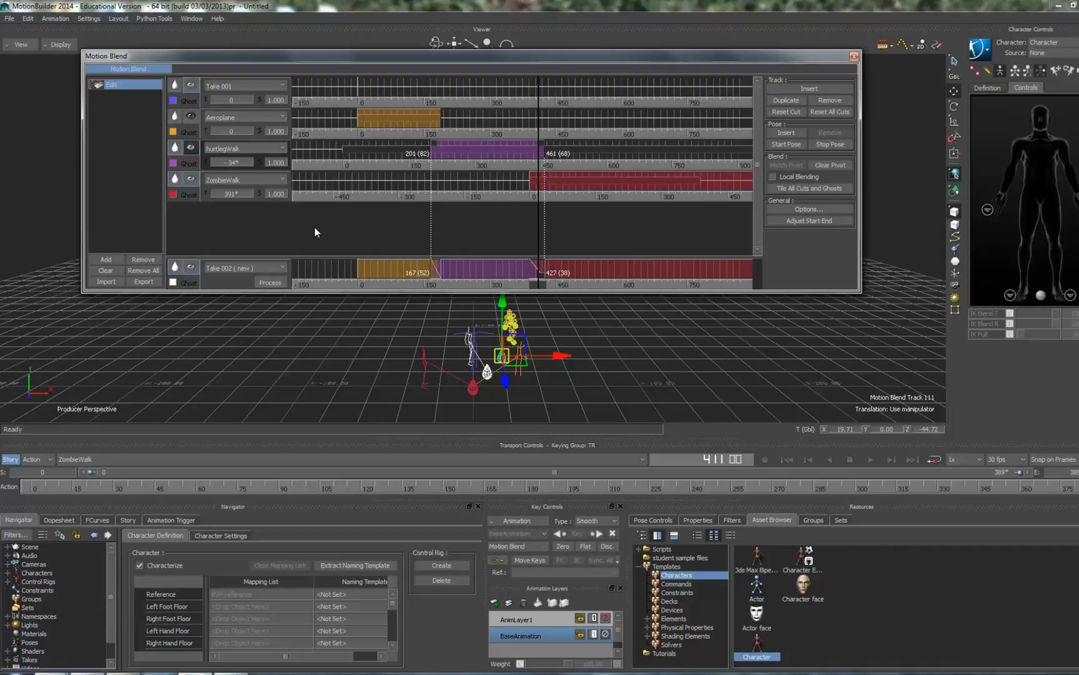
left_click(191, 179)
left_click(177, 178)
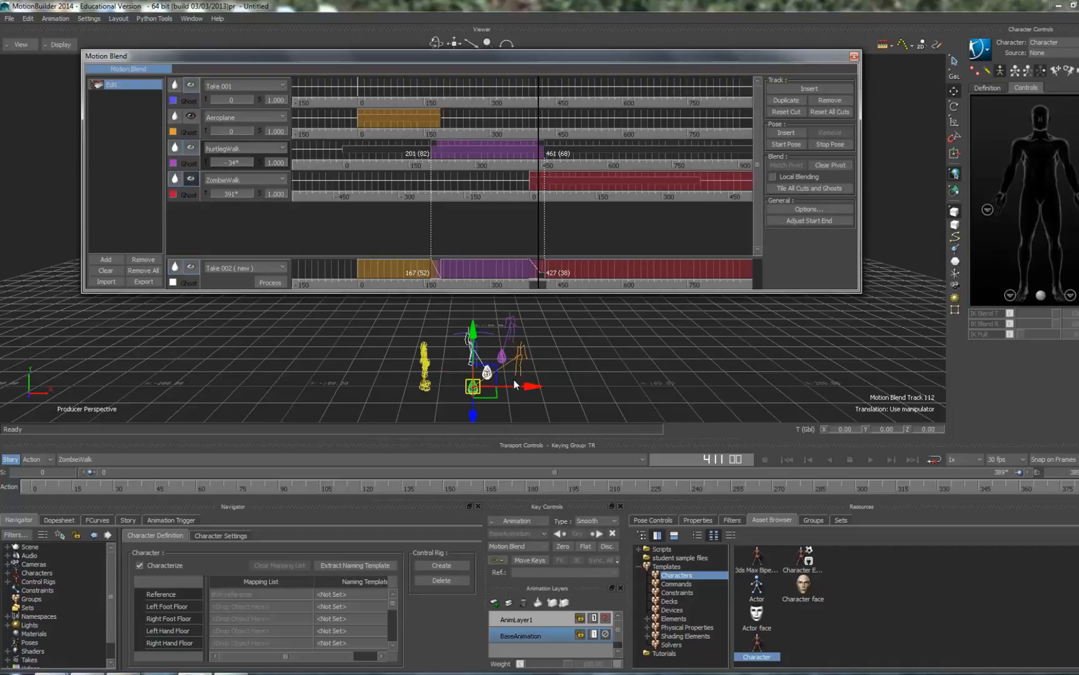
left_click_drag(525, 388, 616, 399)
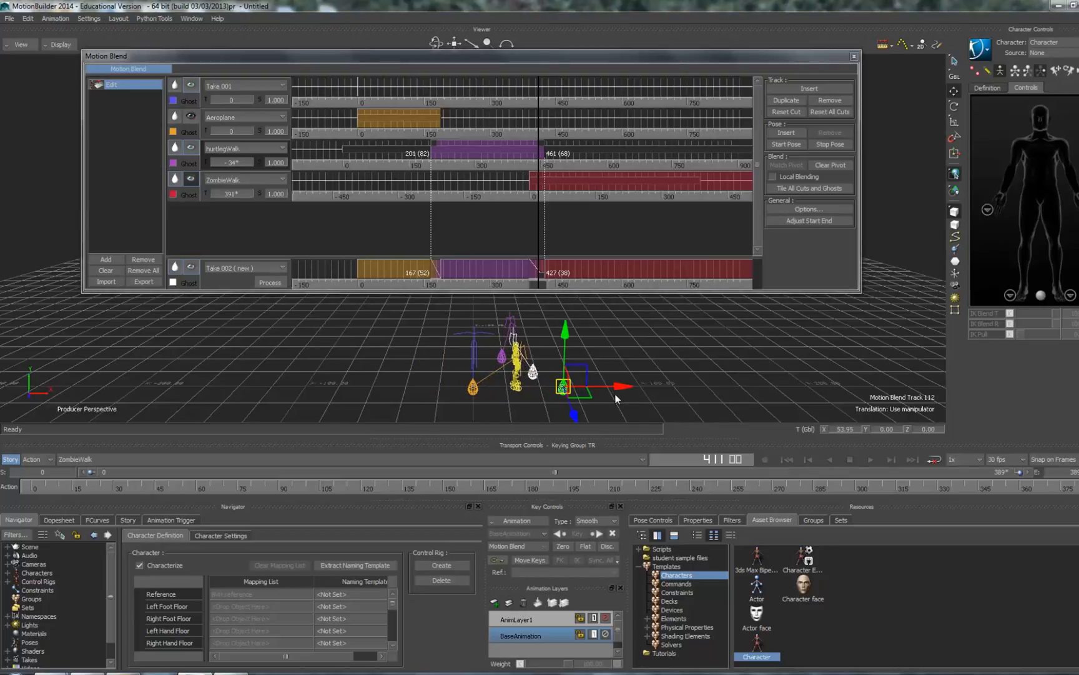
left_click(954, 106)
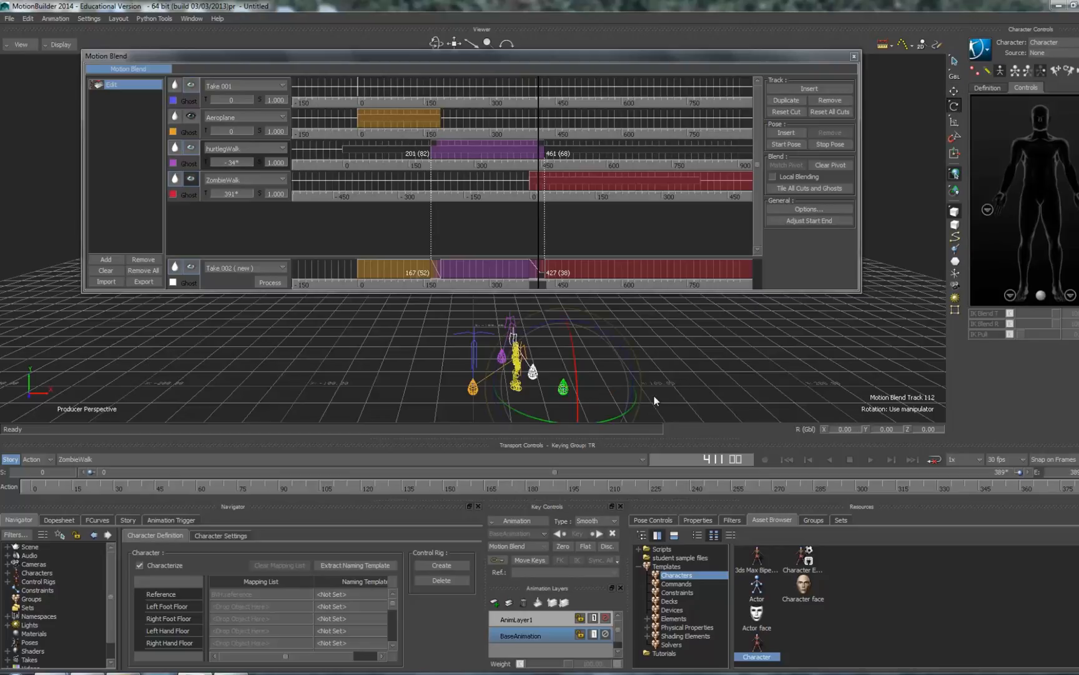
left_click_drag(630, 414, 646, 383)
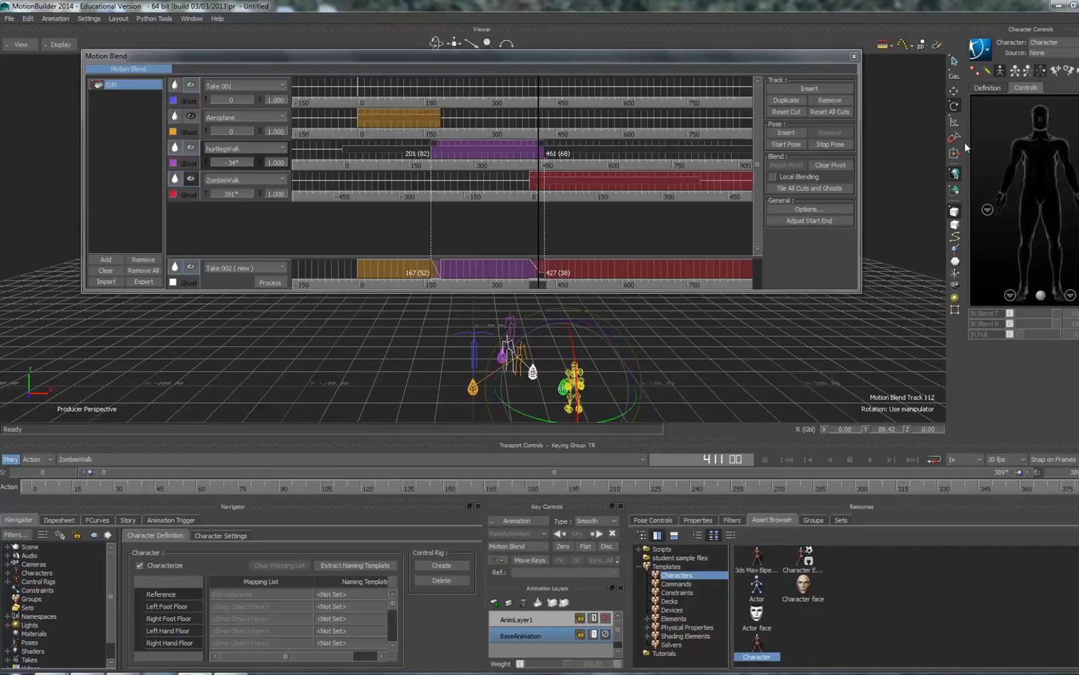
Reposition the rotated ZombieWalk ghost to about X 24.70 and Z -92.58 so it lines up with the end of hurtlegWalk
left_click(954, 93)
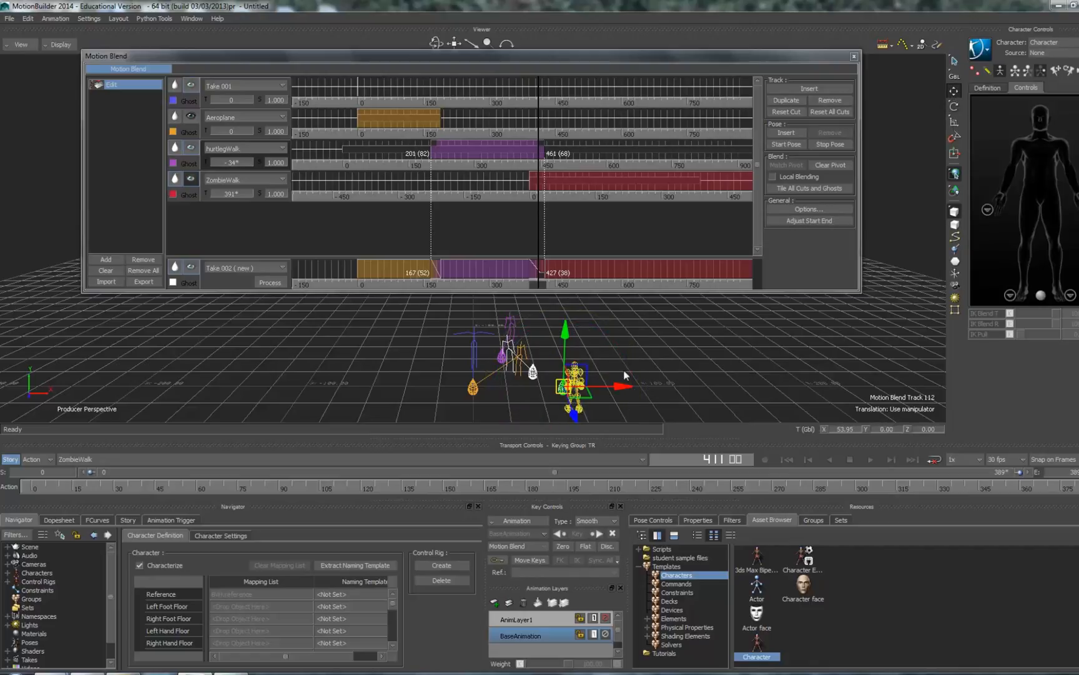
left_click_drag(575, 415, 552, 358)
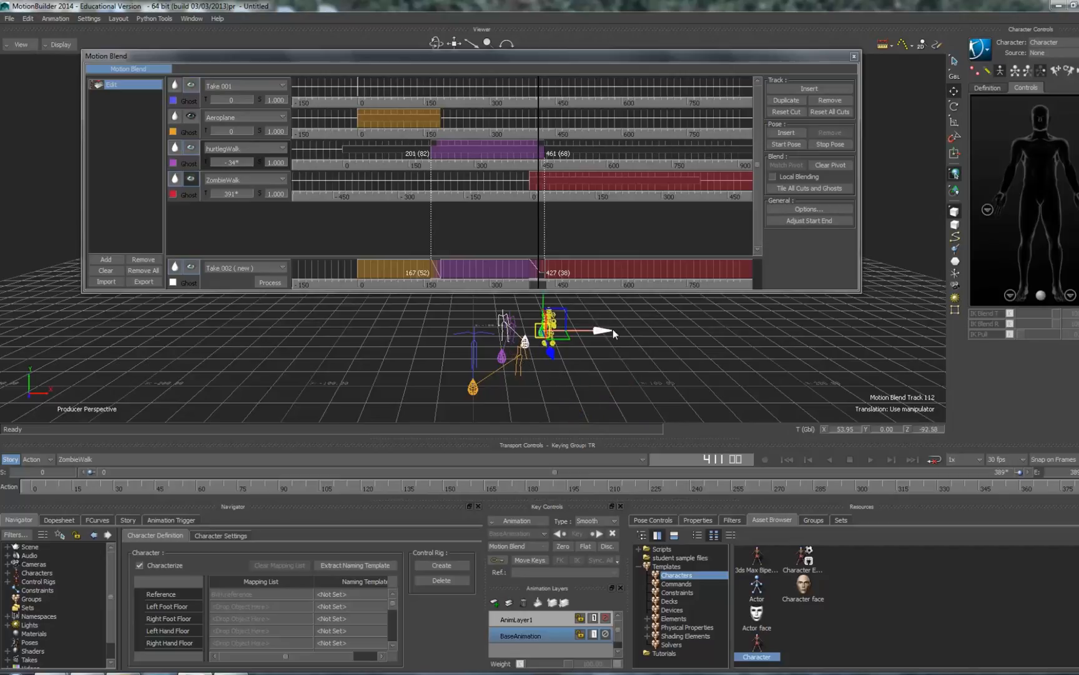
left_click_drag(605, 331, 545, 353)
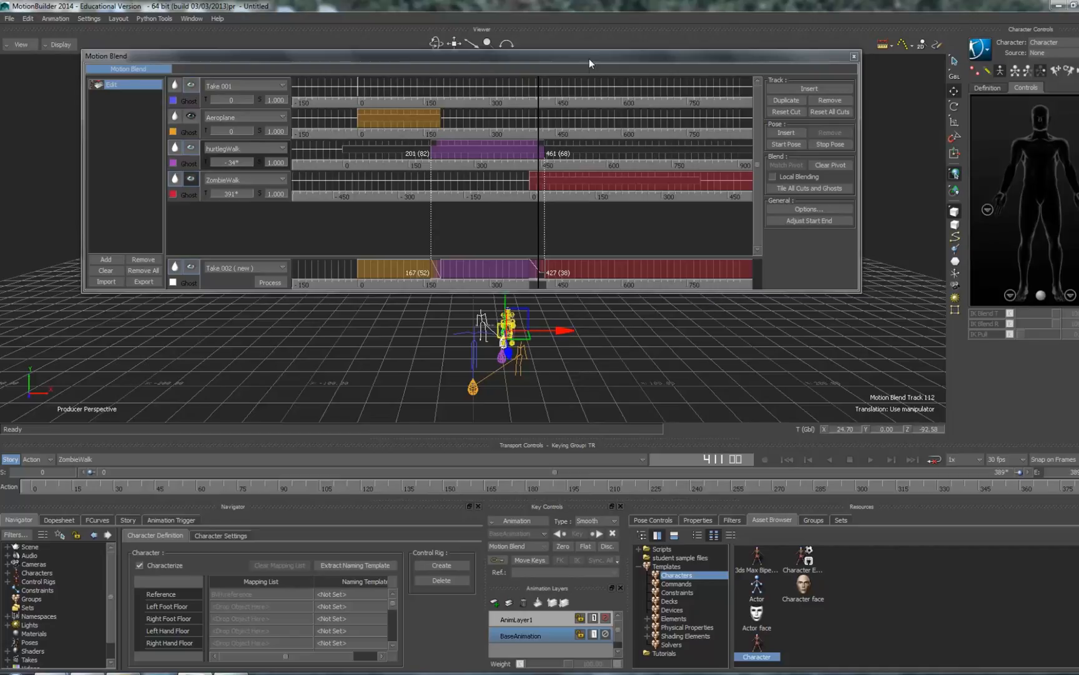
Review the blended motion from an angled view, scrubbing from the hurtlegWalk-to-ZombieWalk transition to about frame 600
left_click_drag(590, 59, 580, 426)
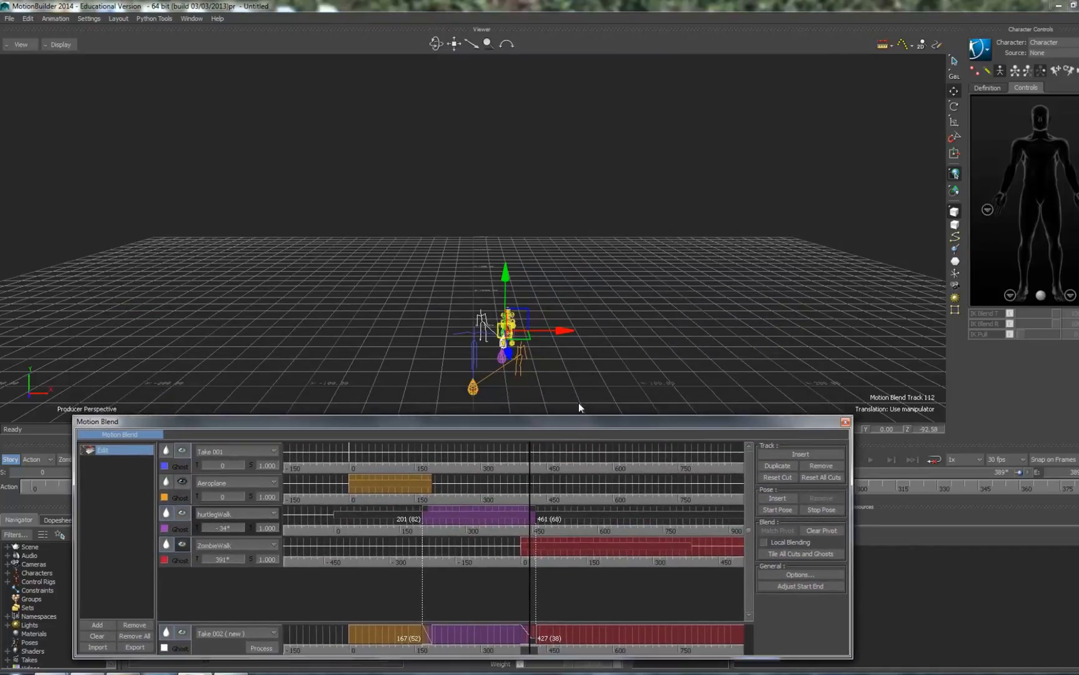
left_click_drag(440, 44, 489, 165)
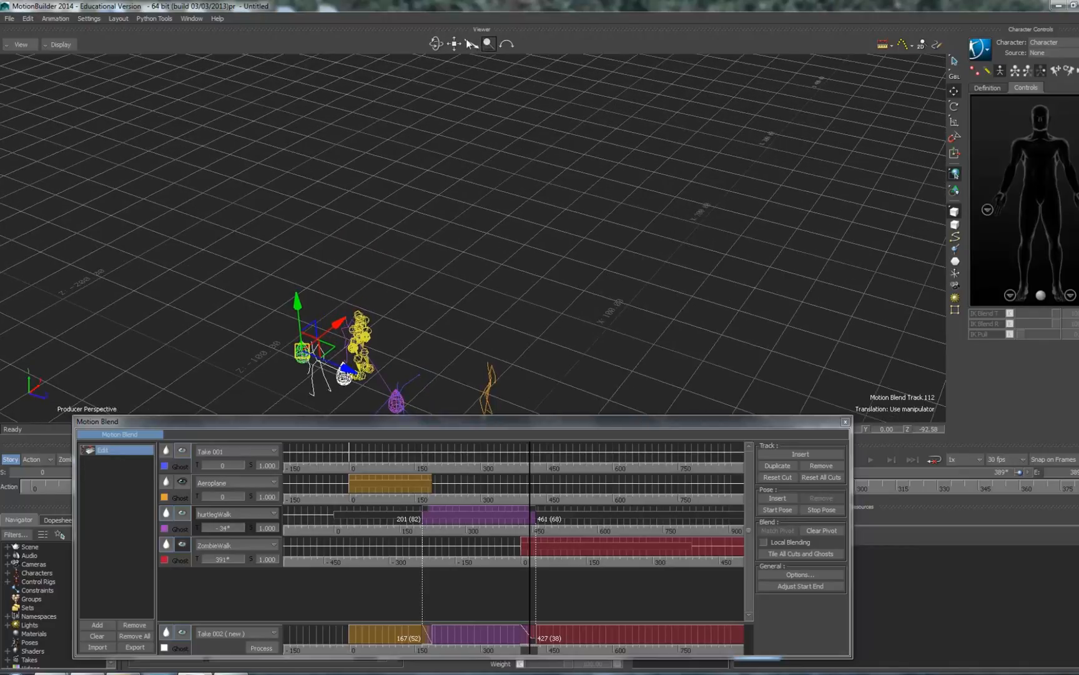
left_click_drag(454, 45, 455, 50)
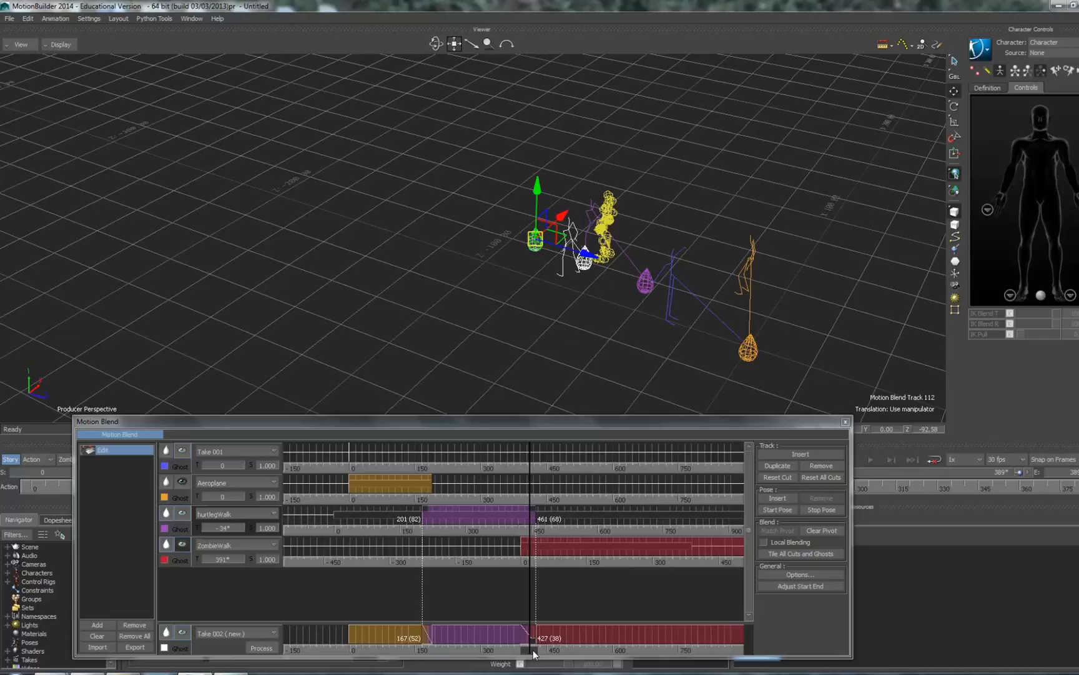
left_click_drag(532, 649, 619, 633)
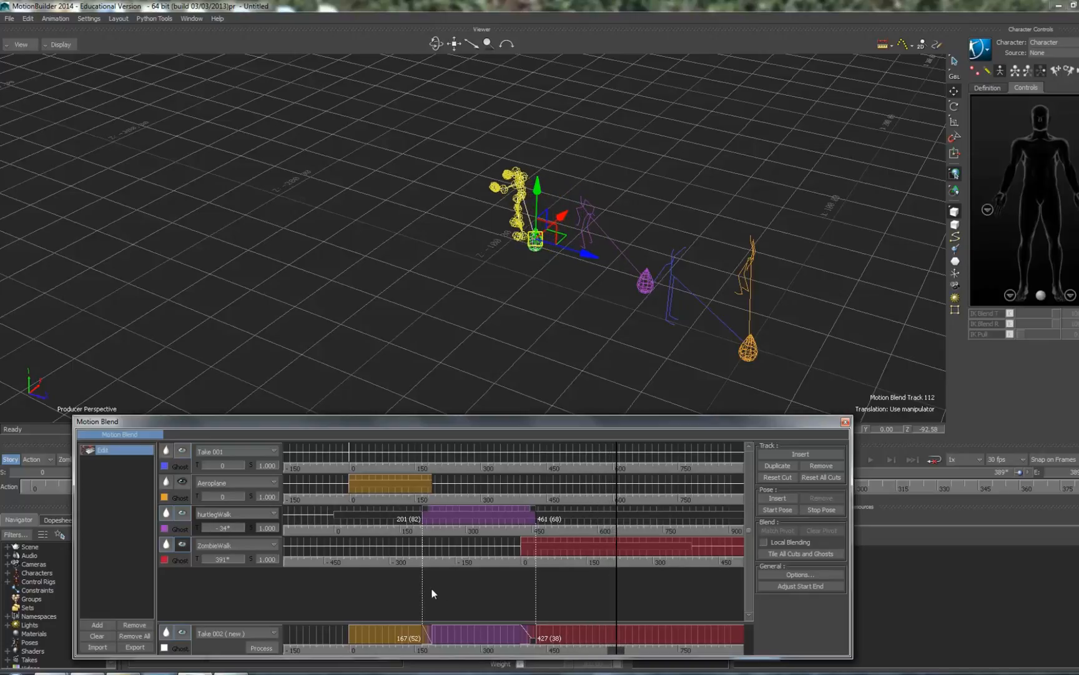
Insert another blend track, assign the walk take to it, and offset it by about 728 frames to overlap the ZombieWalk cut
left_click(834, 454)
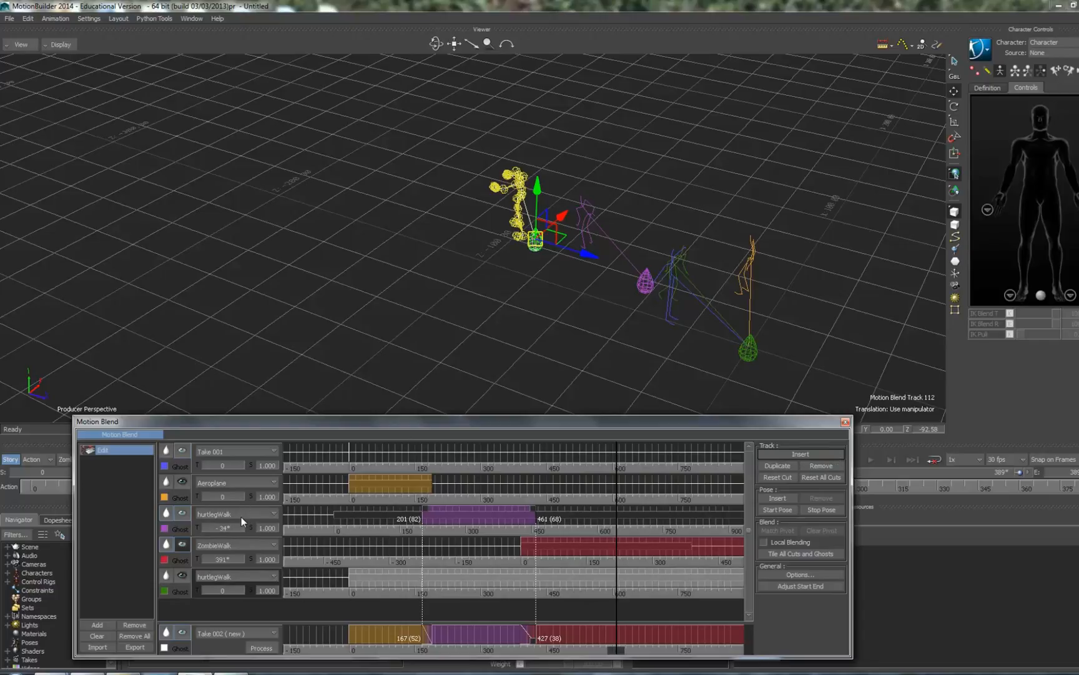
left_click(273, 575)
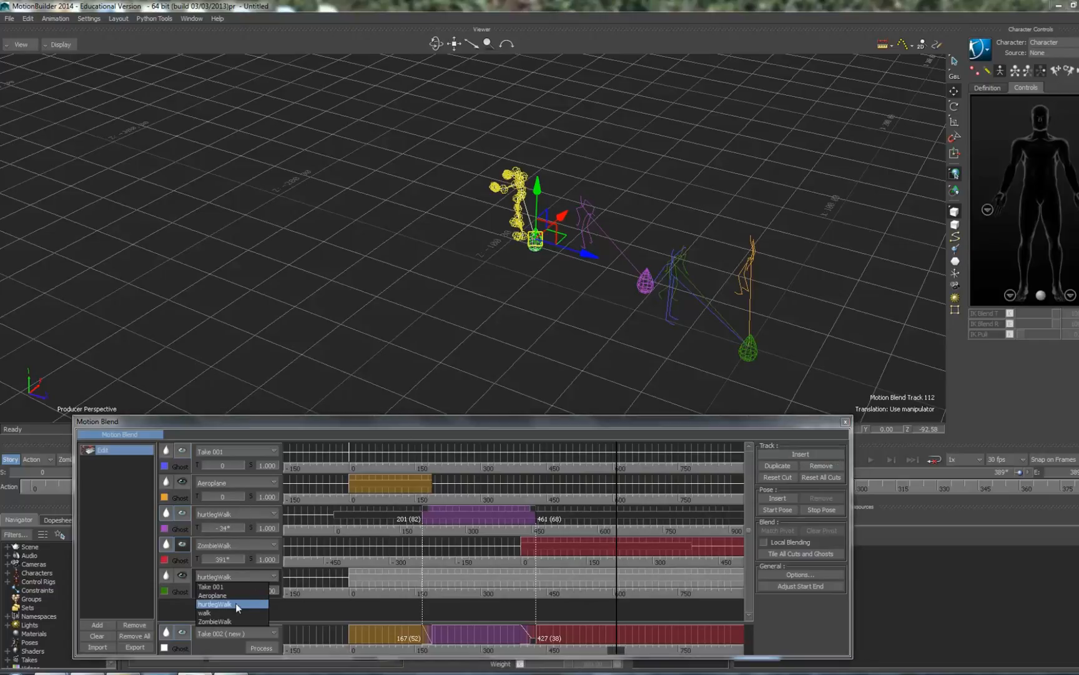
left_click(220, 612)
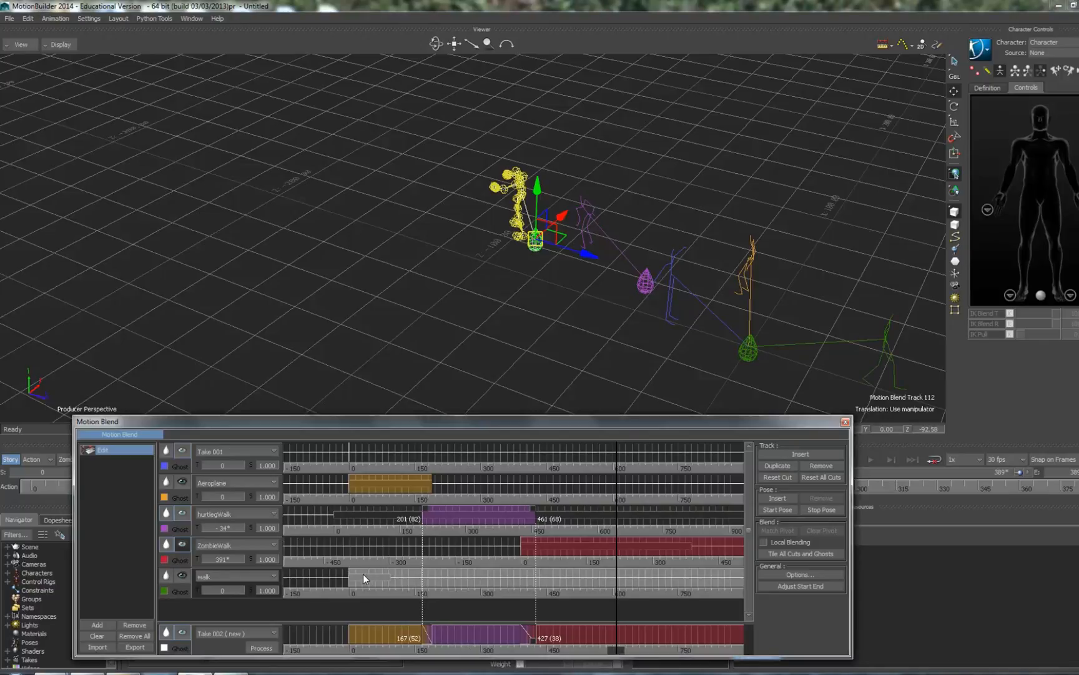
left_click_drag(363, 576, 684, 575)
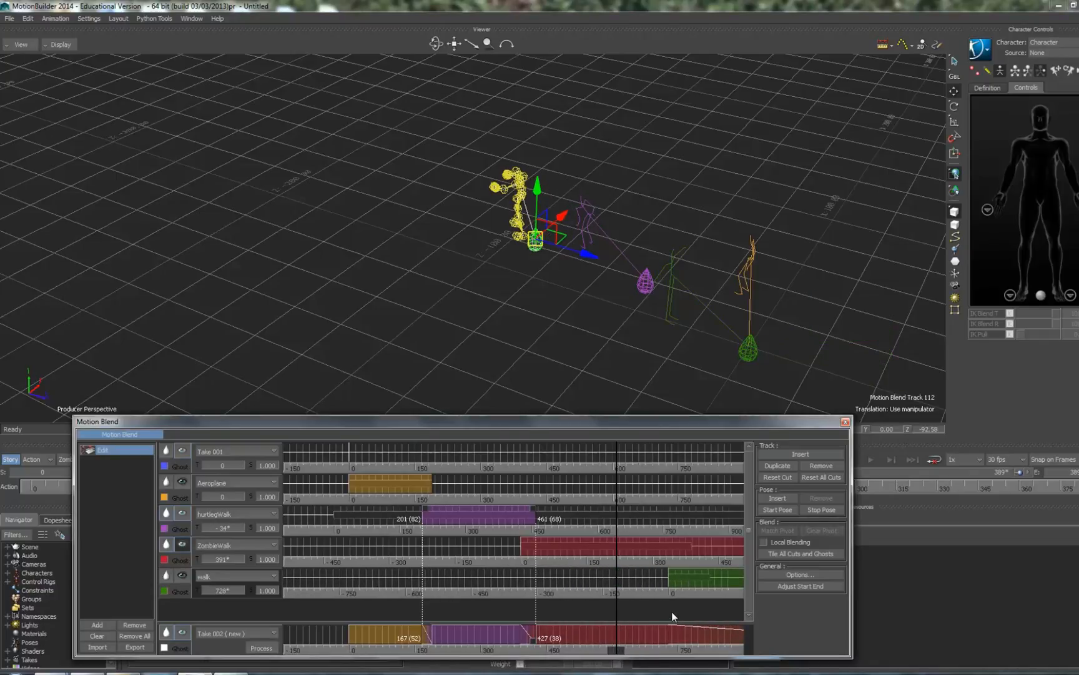
Trim the end of the ZombieWalk cut to about blended frame 815 and the end of the walk cut to about frame 830
left_click_drag(672, 609, 482, 601)
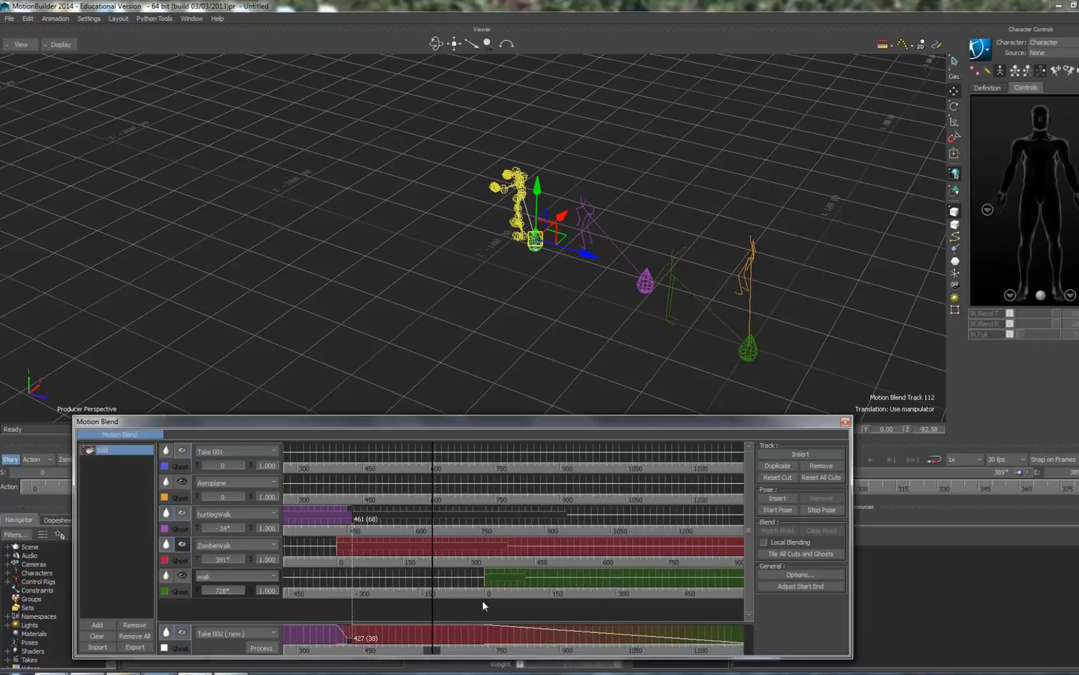
left_click_drag(629, 604, 407, 597)
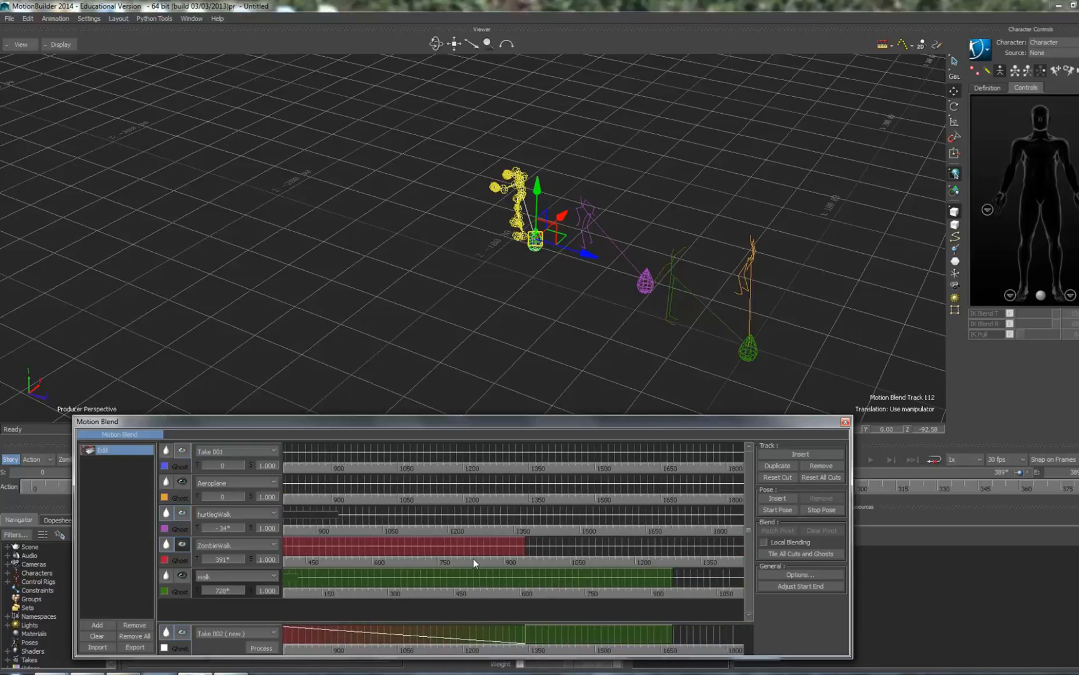
left_click(521, 545)
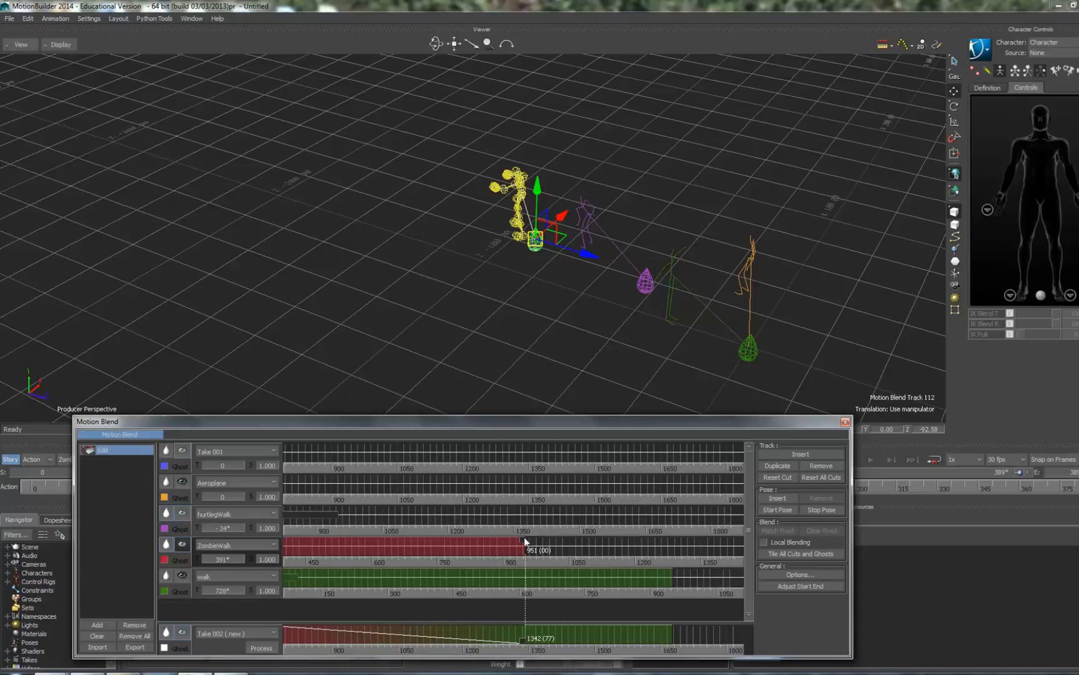
left_click_drag(524, 537, 290, 536)
left_click(633, 584)
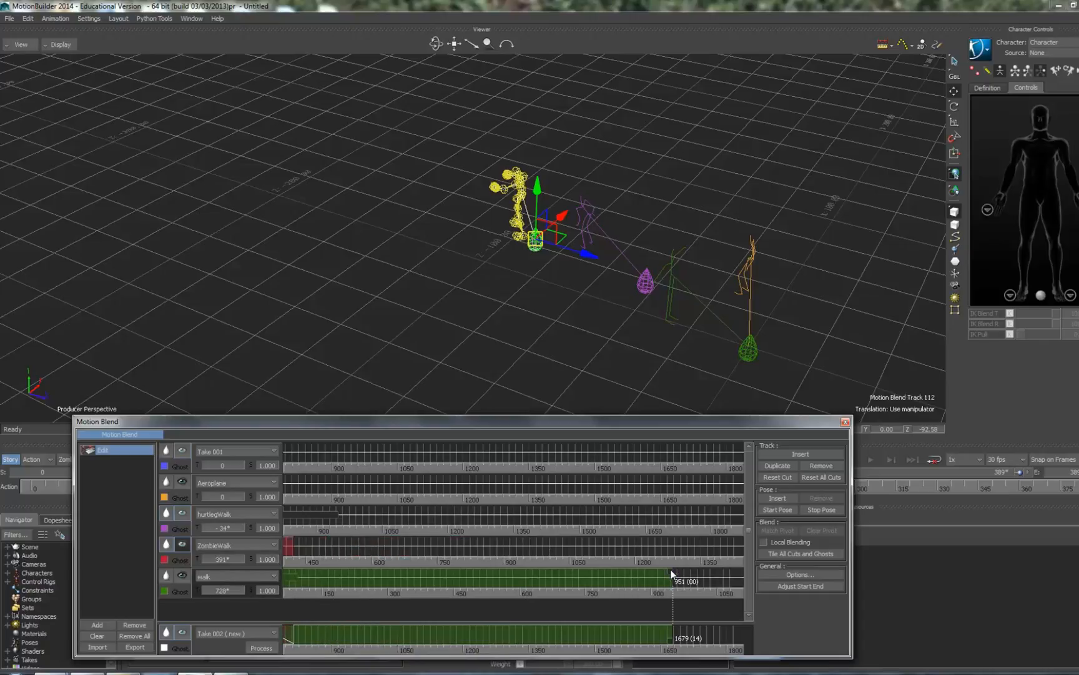
left_click_drag(671, 574, 301, 571)
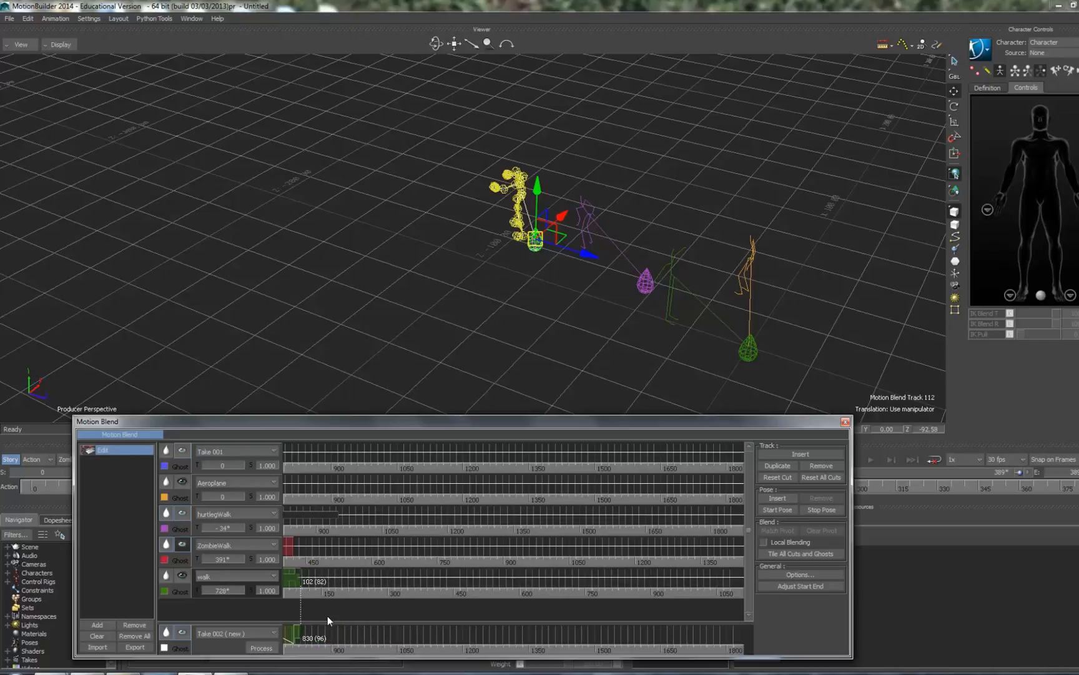
Shorten the ZombieWalk cut to end at about blended frame 758, leaving a brief overlap with the walk cut
left_click_drag(353, 616, 617, 633, "shift")
left_click(552, 545)
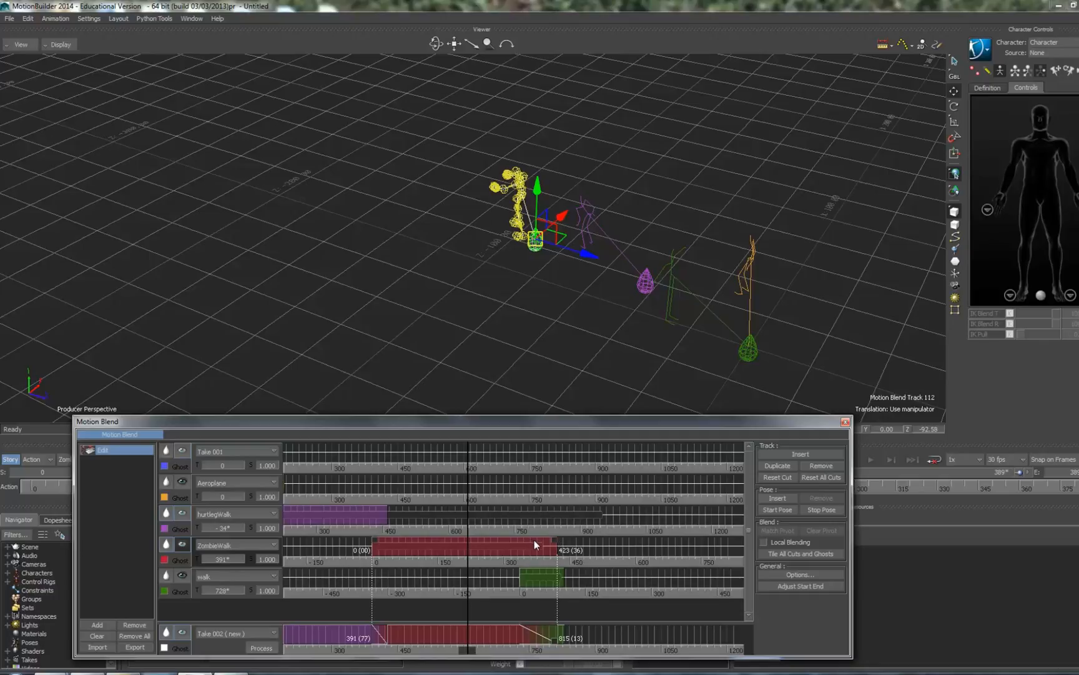
left_click_drag(554, 540, 529, 541)
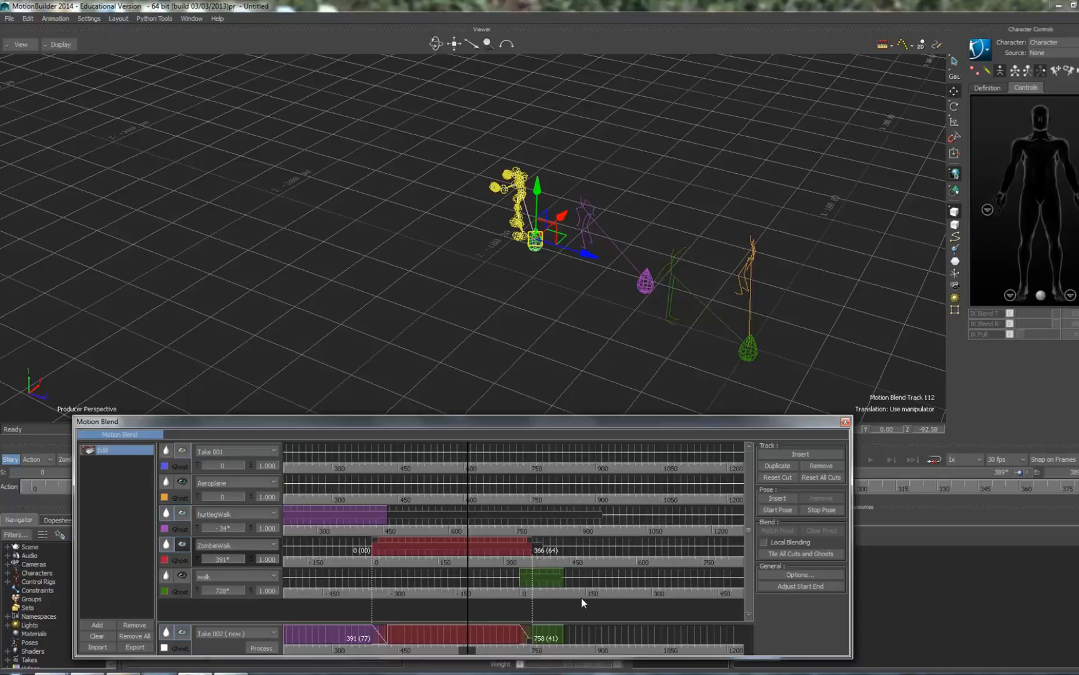
At the ZombieWalk-to-walk overlap, select the walk ghost and rotate it about 180 degrees around Y
left_click_drag(472, 653, 535, 665)
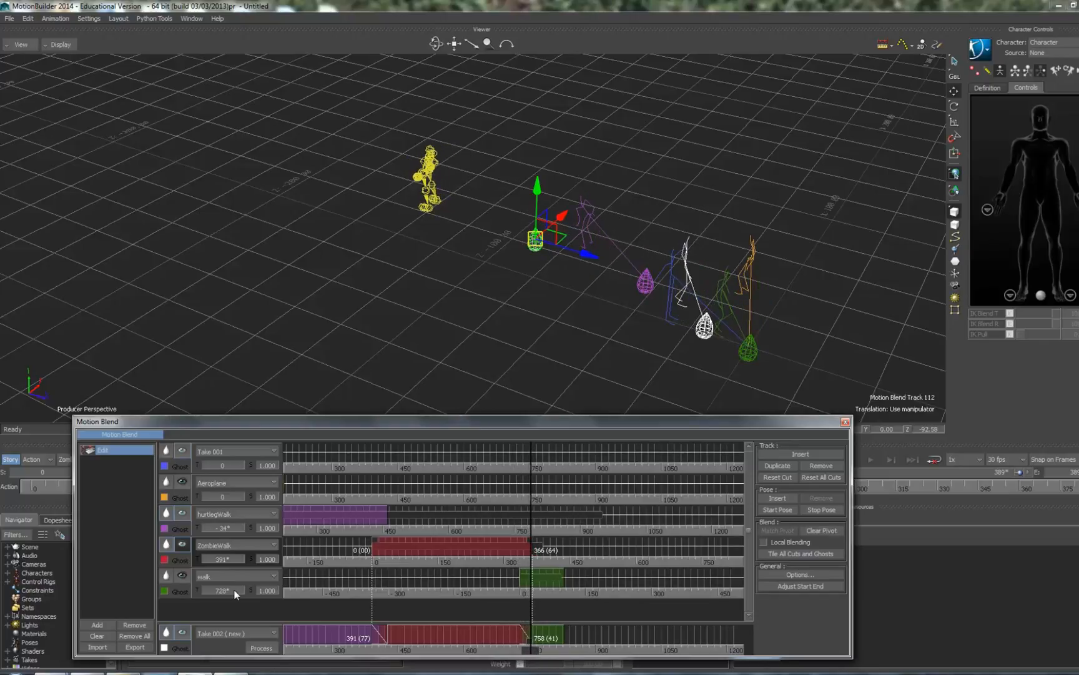
left_click(166, 576)
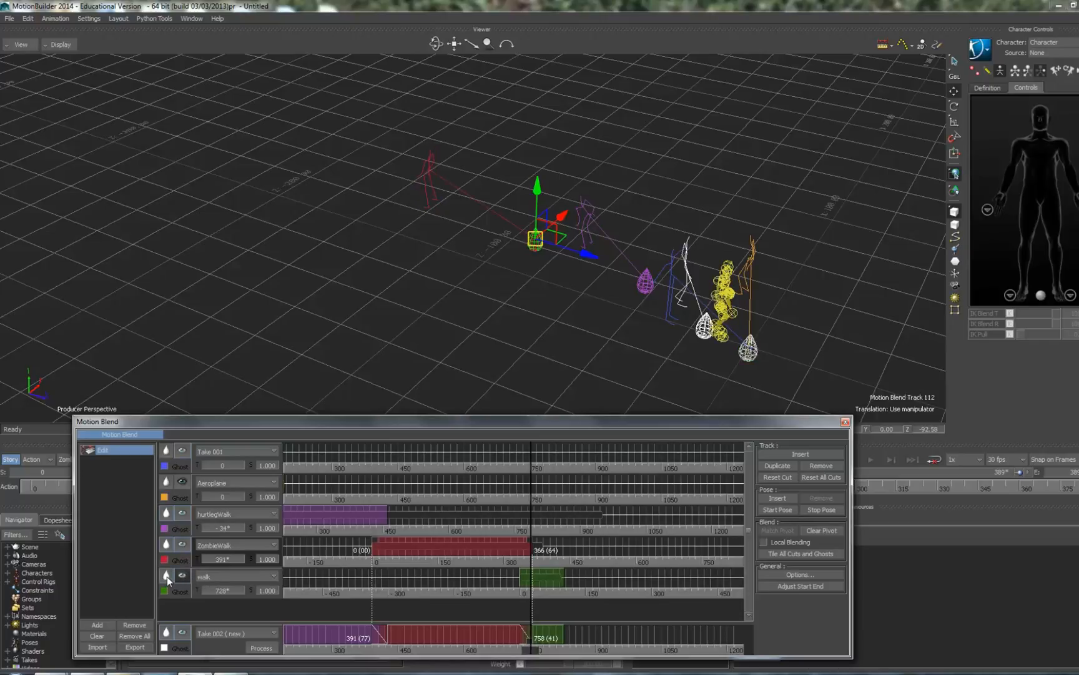
left_click(167, 576)
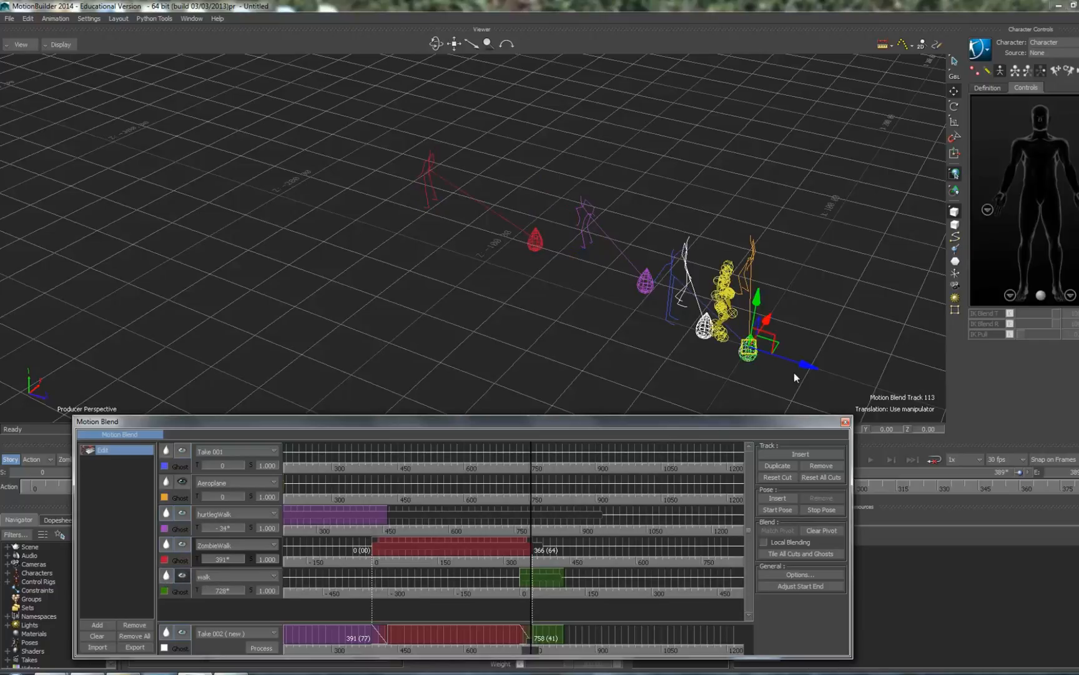
left_click(953, 107)
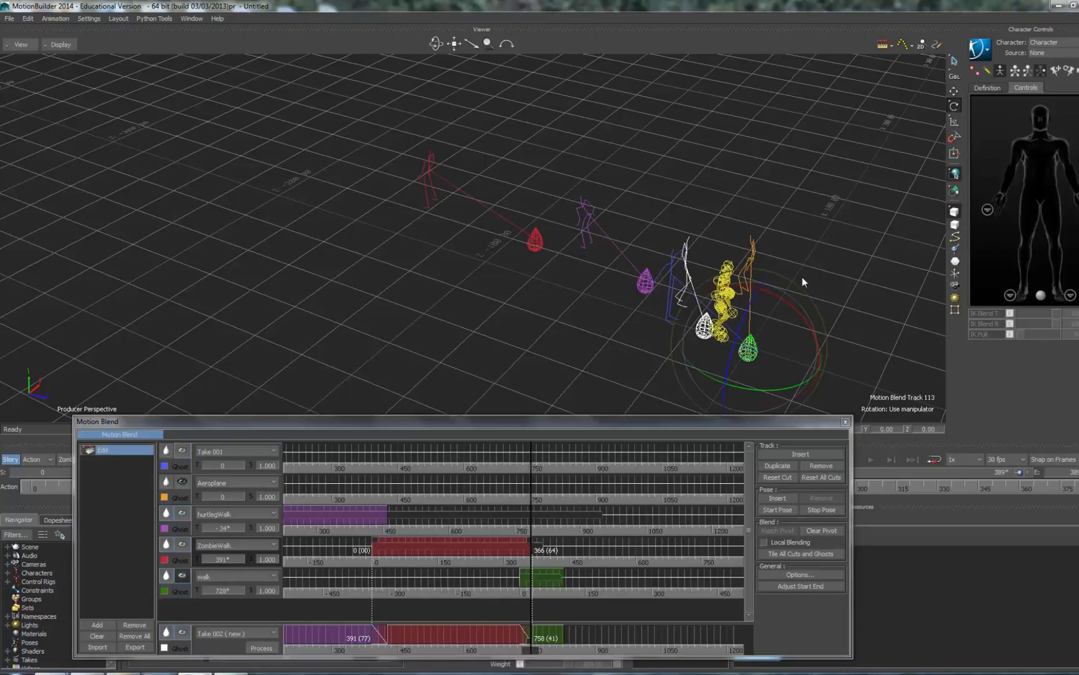
left_click_drag(742, 390, 860, 352)
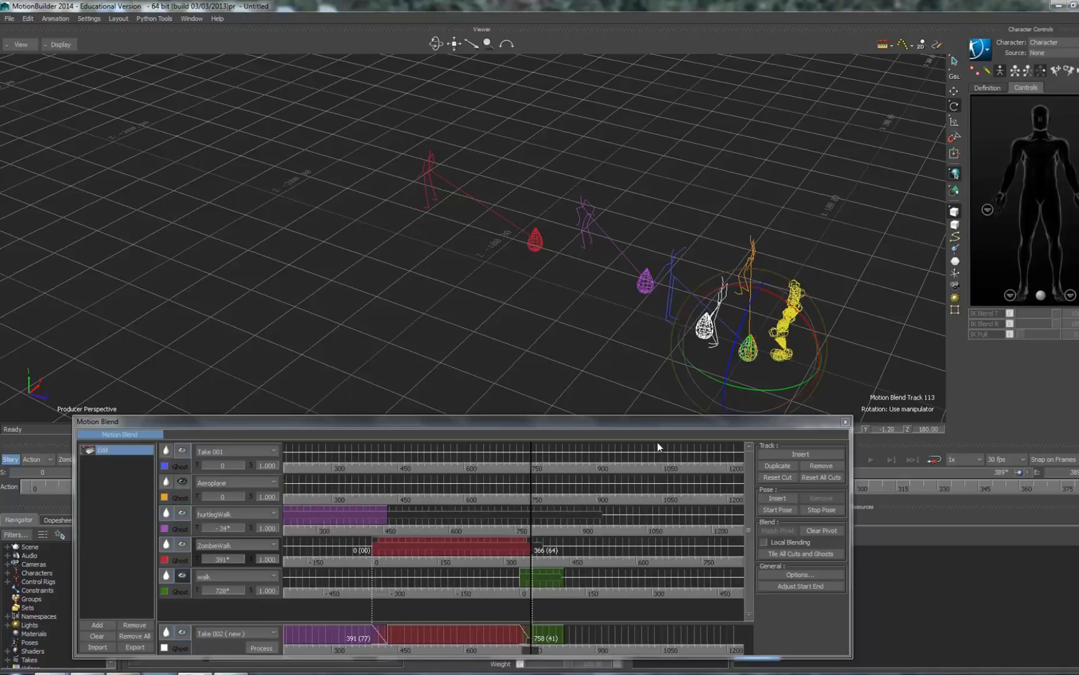
Translate the walk ghost to about X 32.22 and Z -156.59 at the end of ZombieWalk, and scrub past the transition to check it
left_click(954, 93)
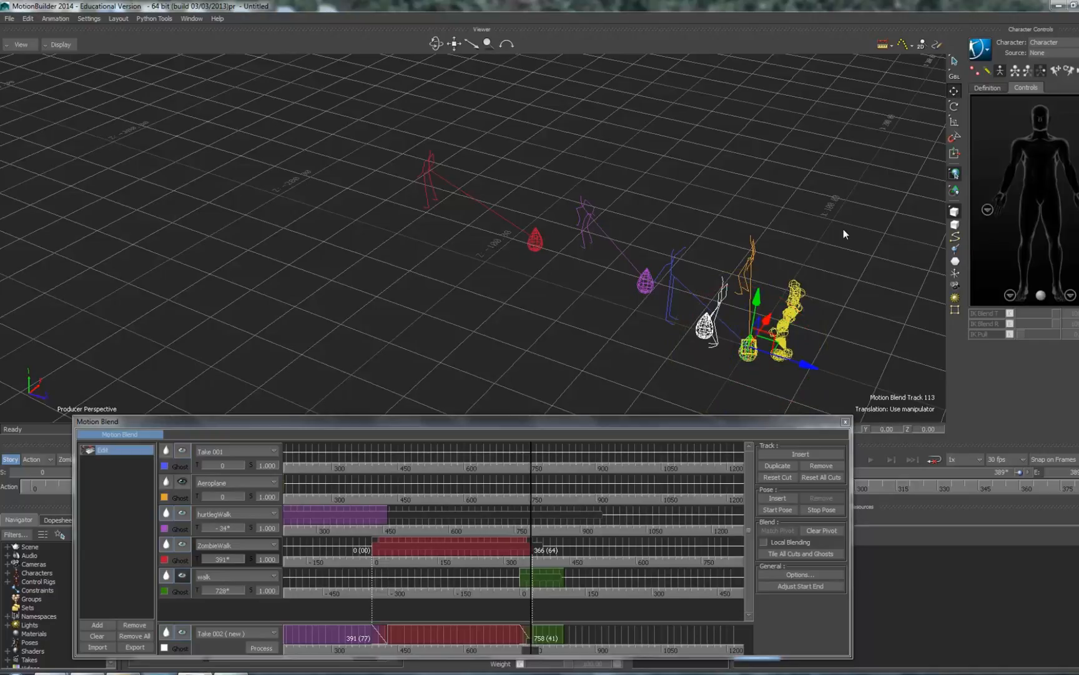
mouse_move(776, 349)
left_mouse_down()
mouse_move(575, 288)
mouse_move(443, 225)
mouse_move(428, 231)
mouse_move(459, 178)
left_mouse_up()
left_click_drag(453, 211, 446, 168)
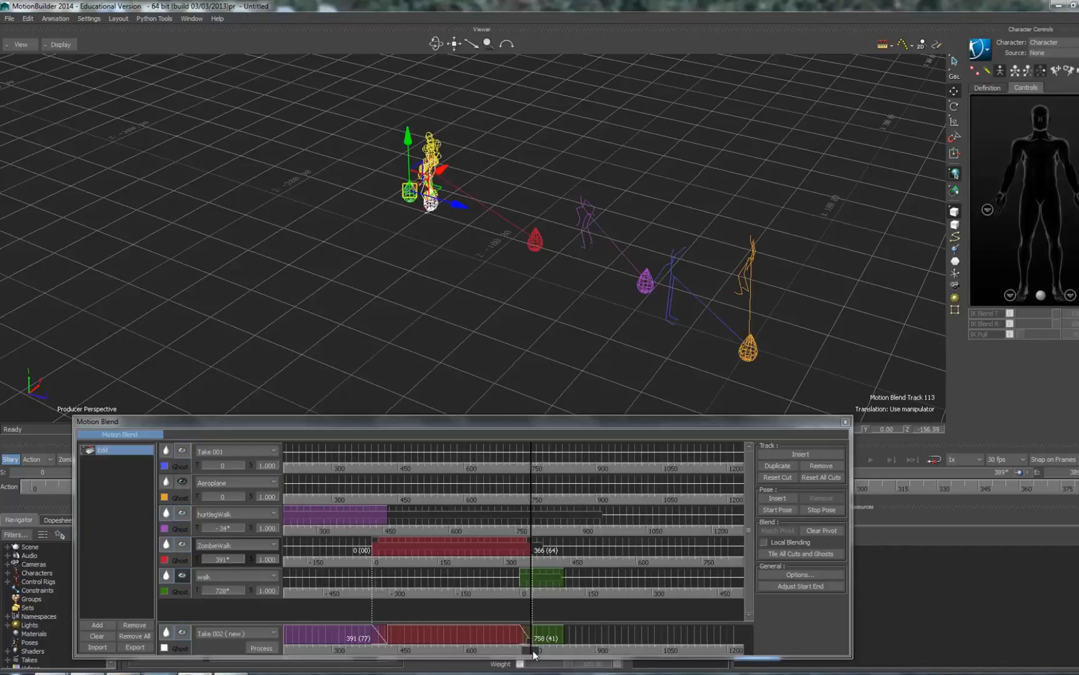
left_click_drag(533, 650, 584, 659)
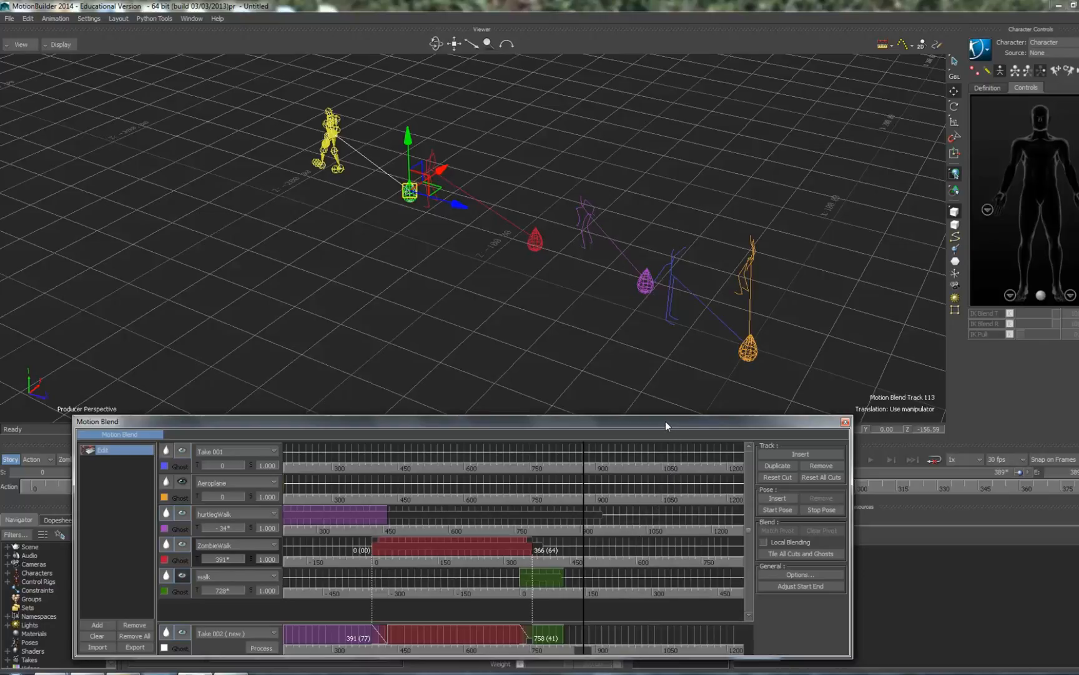
Save the scene as possessedfinal in binary FBX format in the student sample files folder, keeping the default save options
left_click_drag(666, 421, 675, 282)
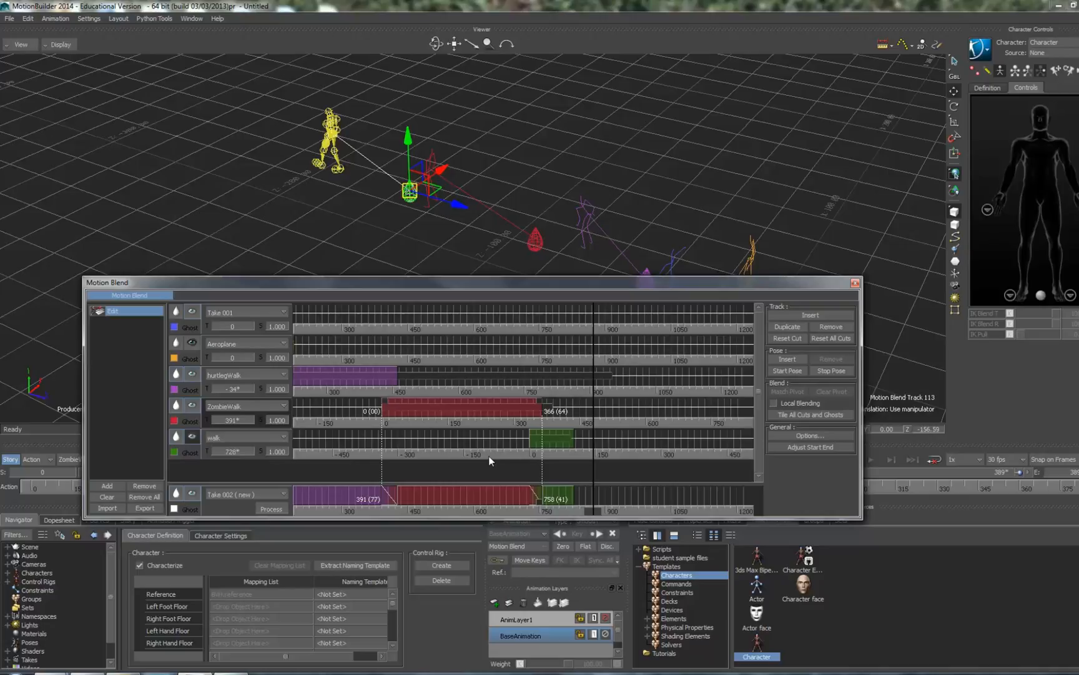
left_click(10, 18)
left_click(14, 73)
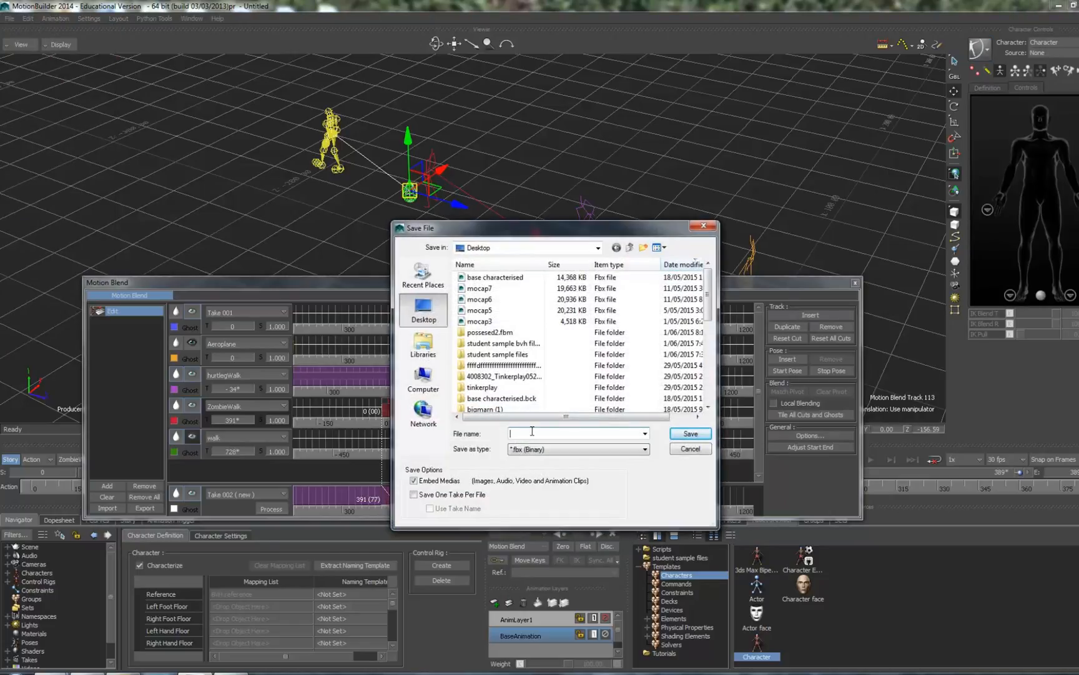
type("poss")
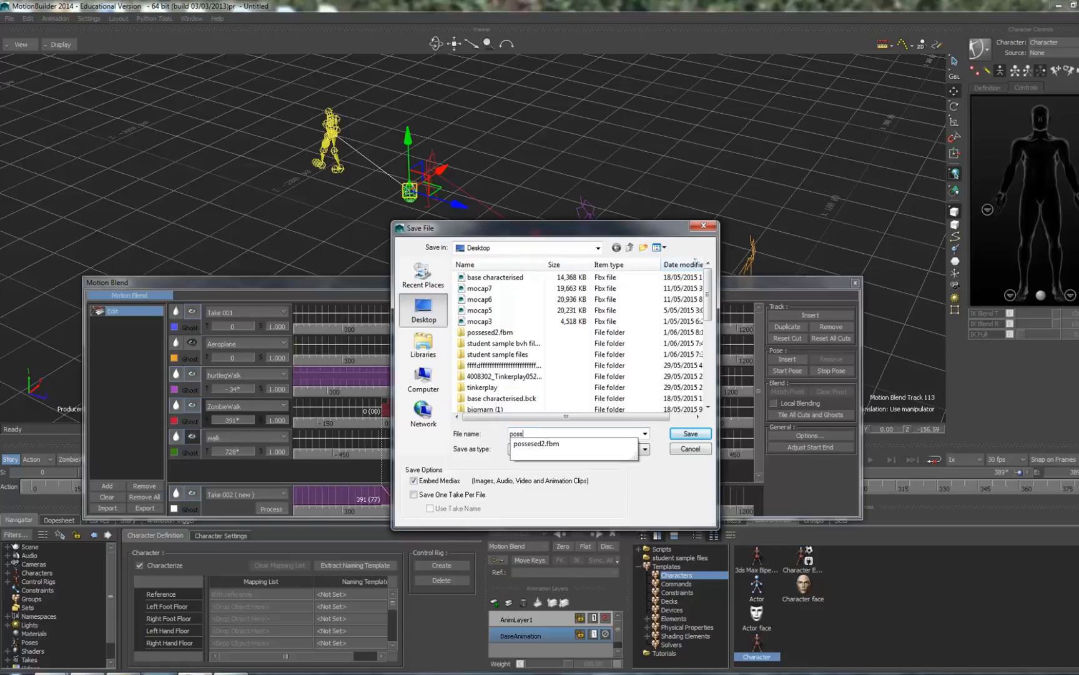
type("essed")
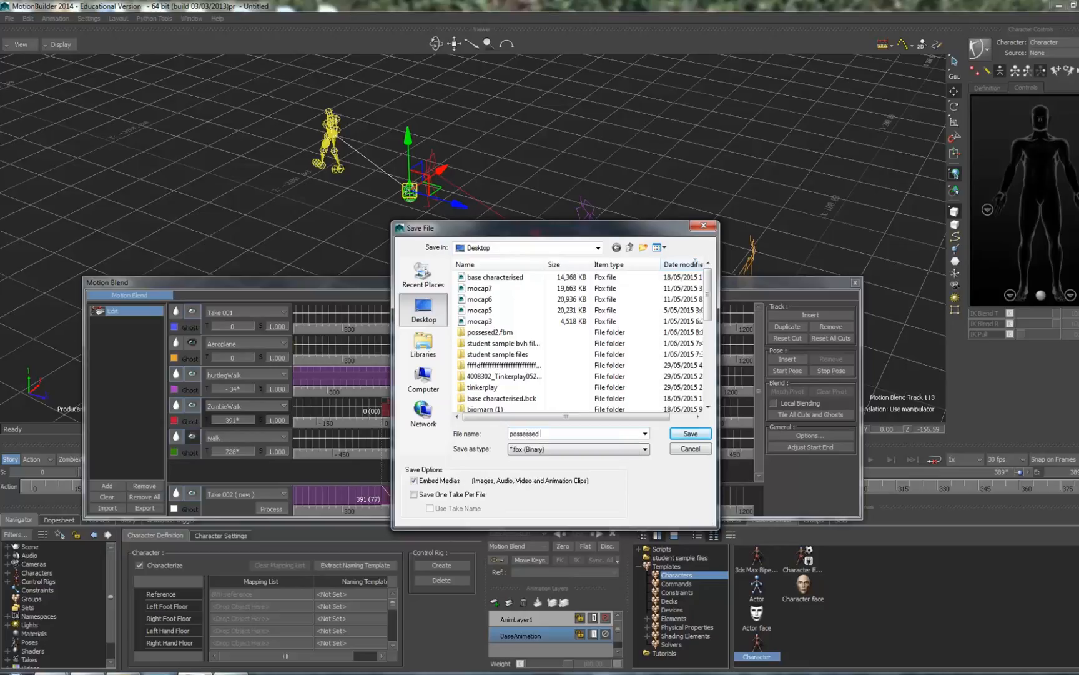
key("BackSpace")
type("dfinal")
mouse_move(709, 296)
left_mouse_down()
mouse_move(703, 384)
mouse_move(703, 307)
left_mouse_up()
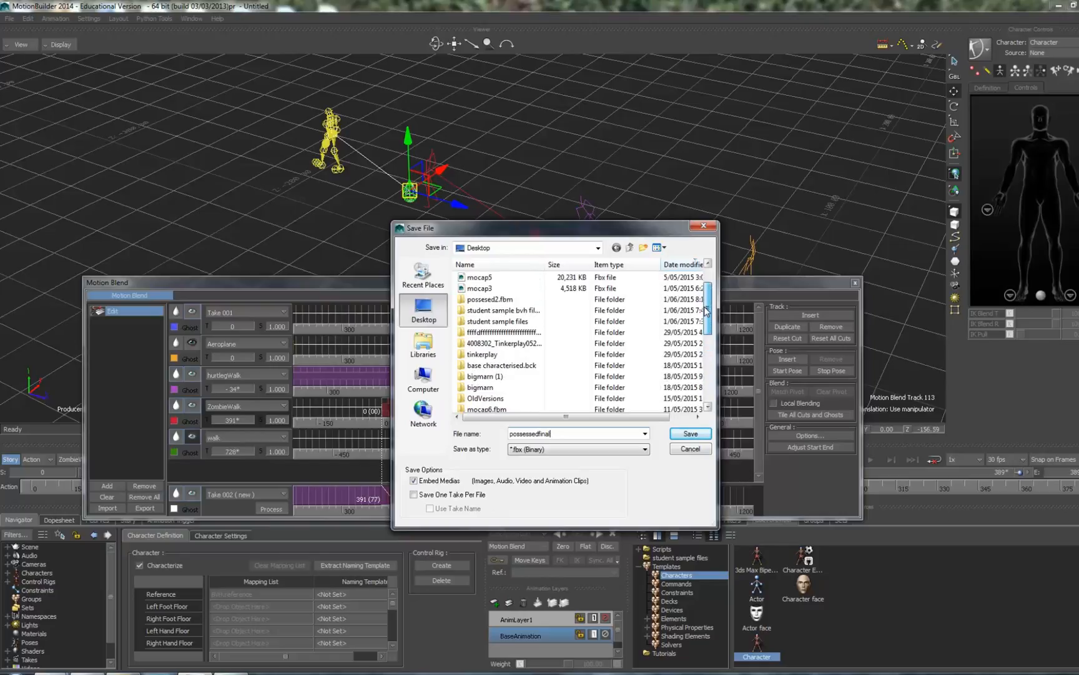
left_click(519, 321)
left_click(684, 435)
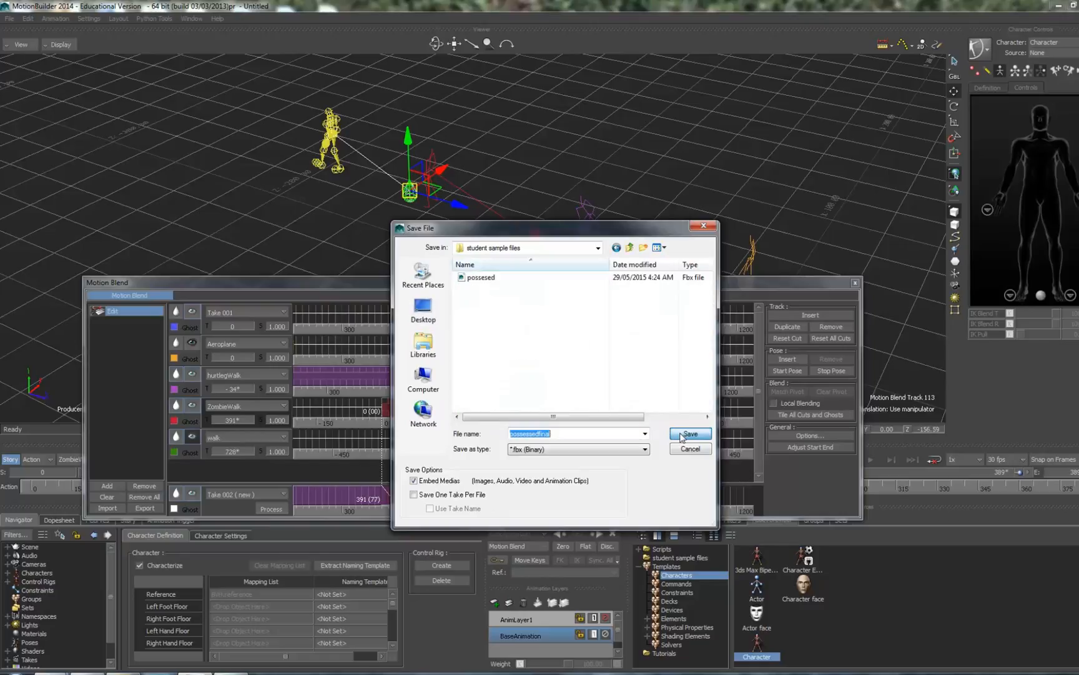
left_click(690, 434)
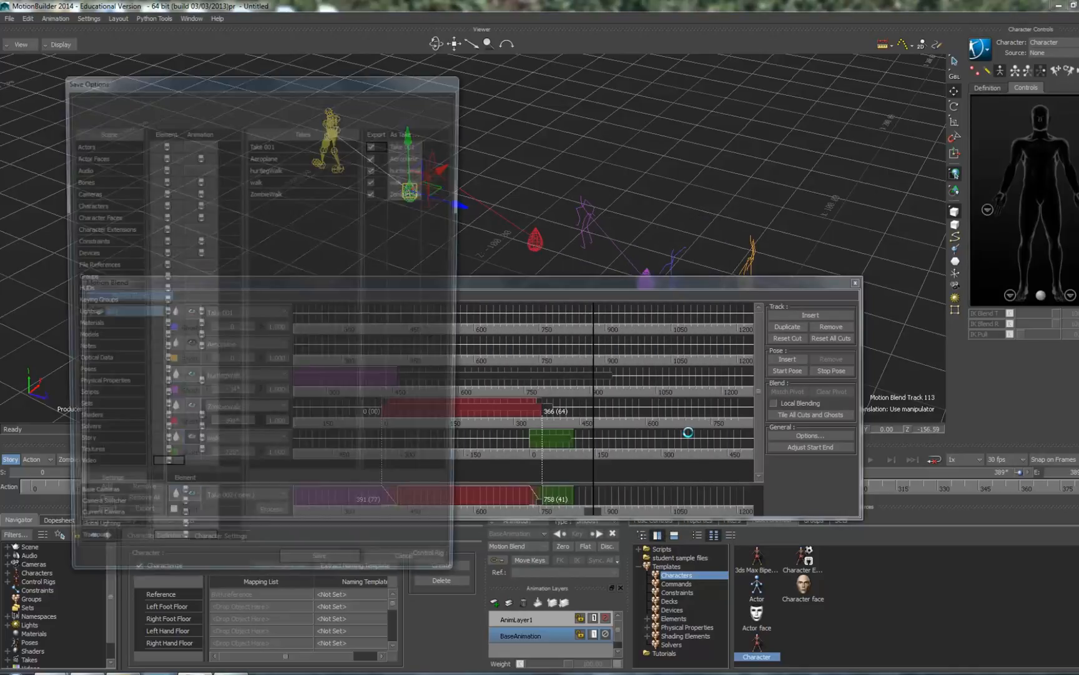
left_click(325, 572)
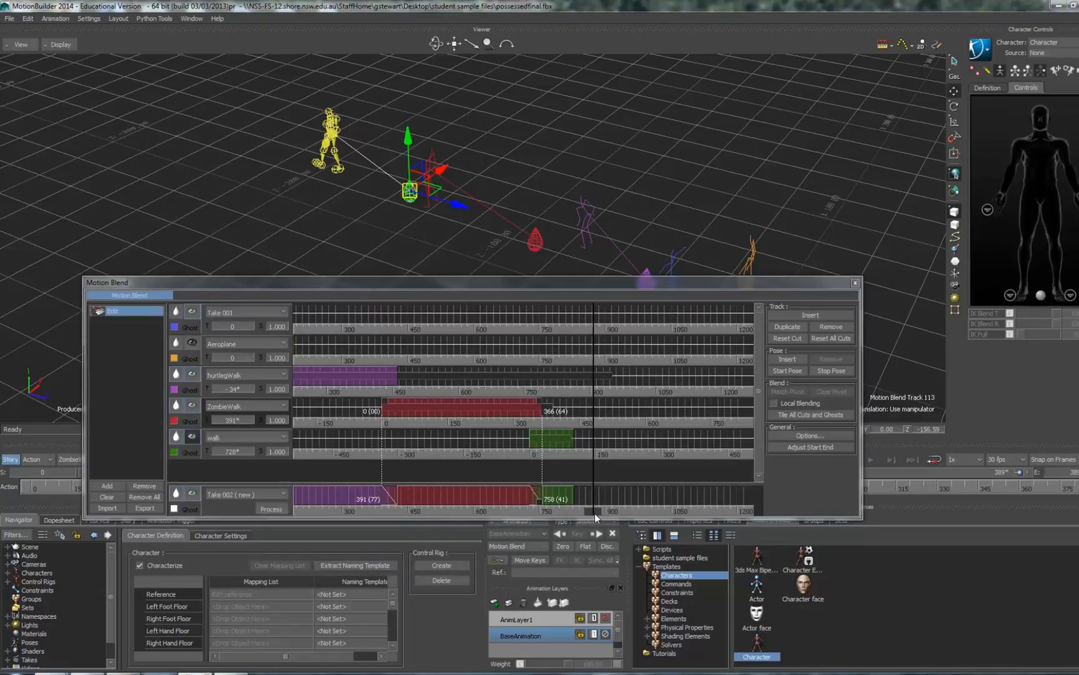
Process the motion blend into Take 002 at a 30 FPS plot rate, and dock the Motion Blend window beside the viewer
left_click(272, 508)
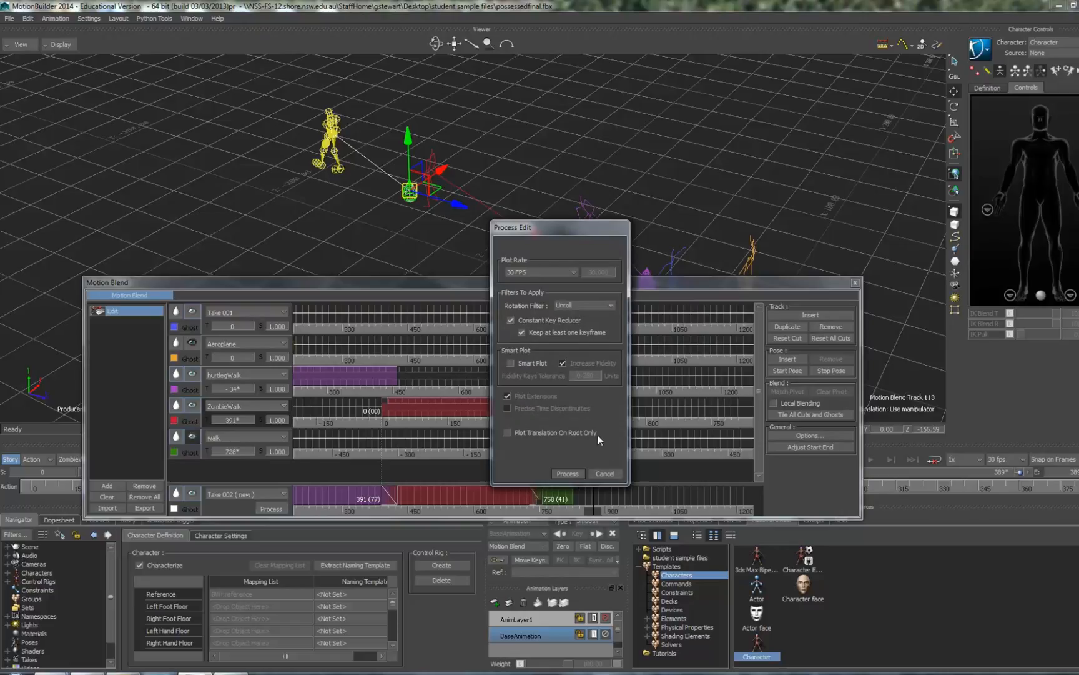
left_click(566, 473)
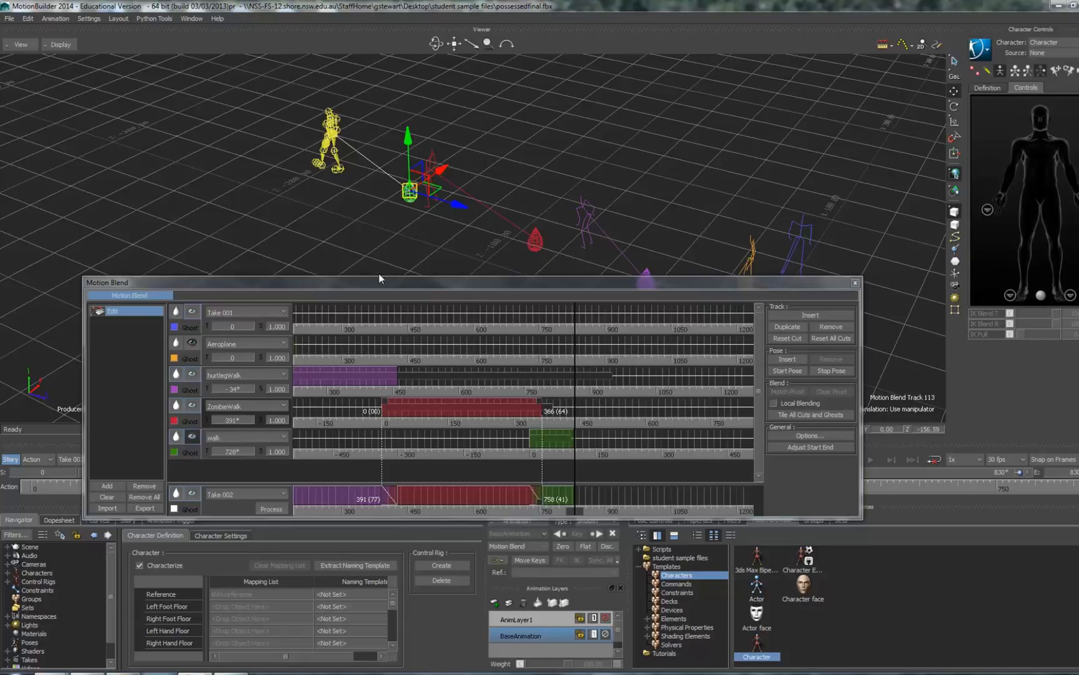
left_click_drag(313, 282, 1018, 336)
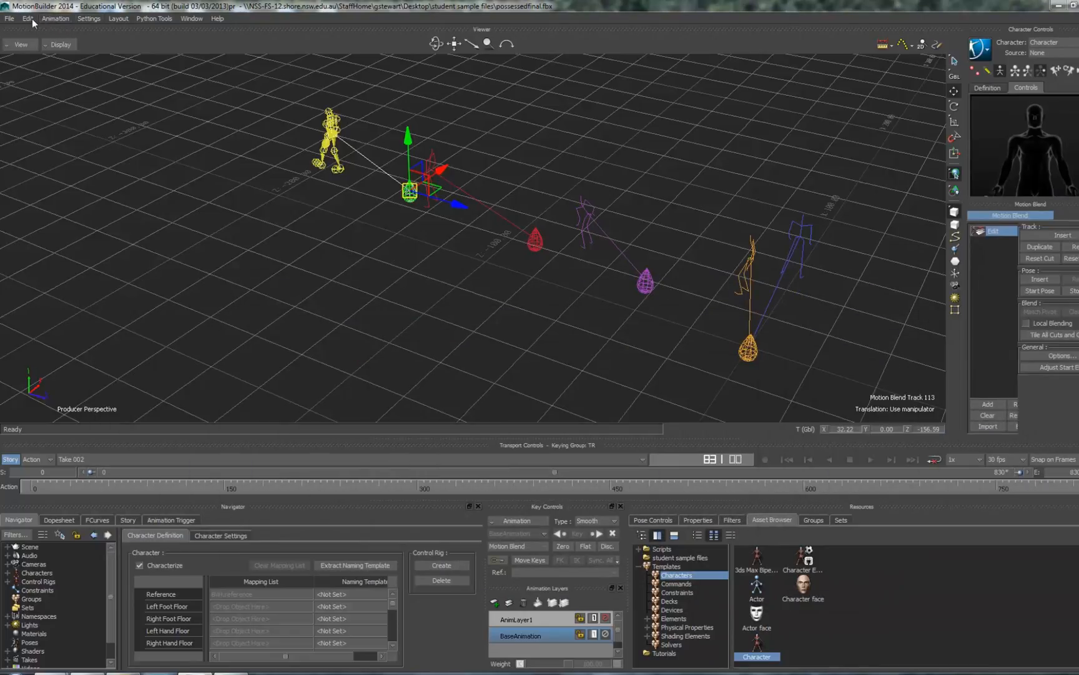
Merge the possesed FBX character from the student sample files folder into the scene without its animation
left_click(13, 18)
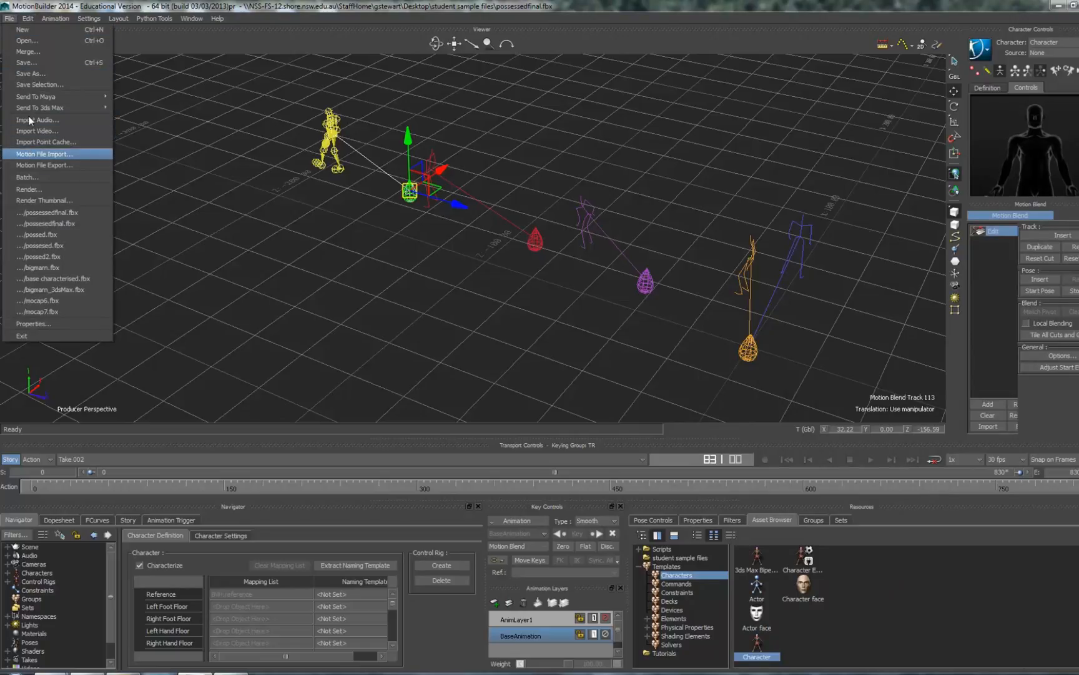
left_click(10, 19)
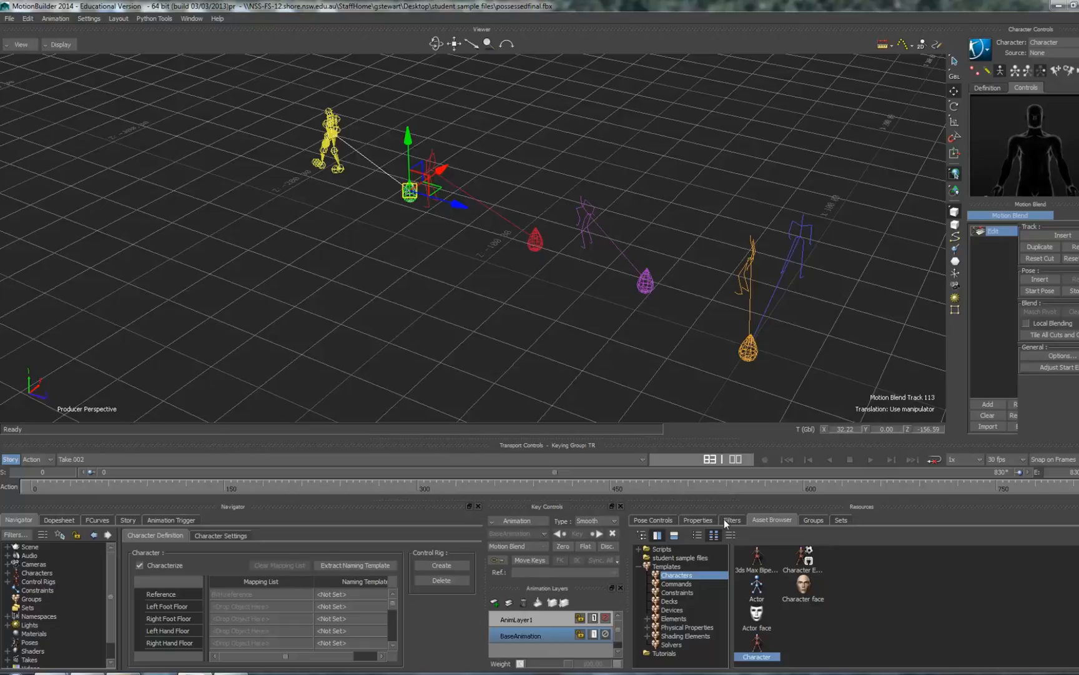
left_click(670, 557)
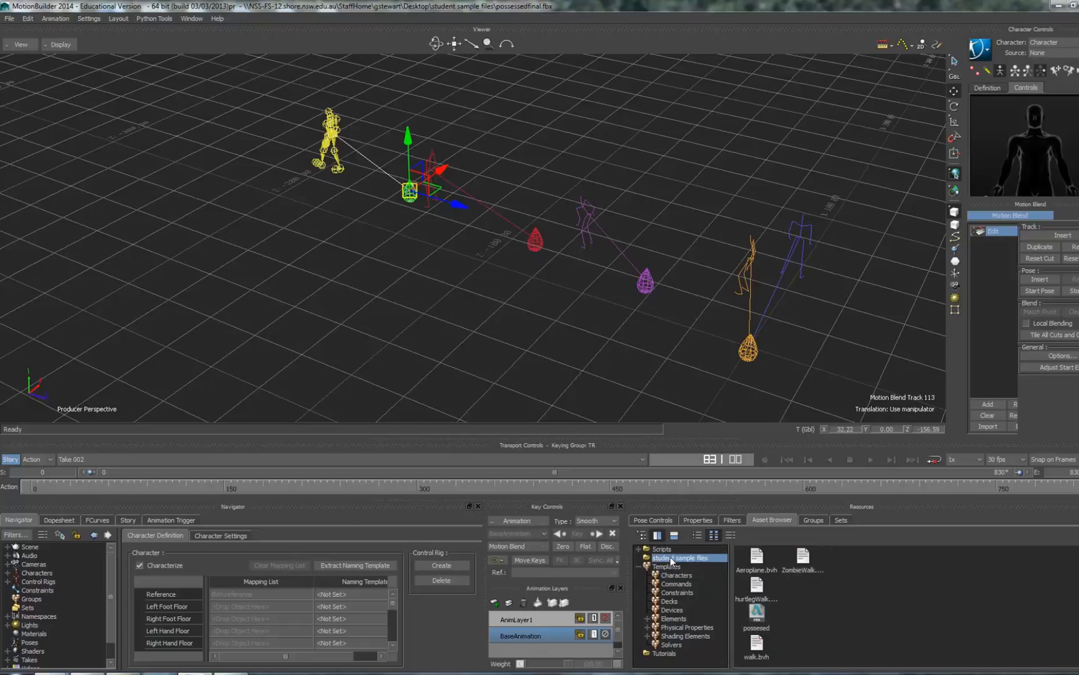
left_click_drag(756, 615, 409, 326)
mouse_move(418, 323)
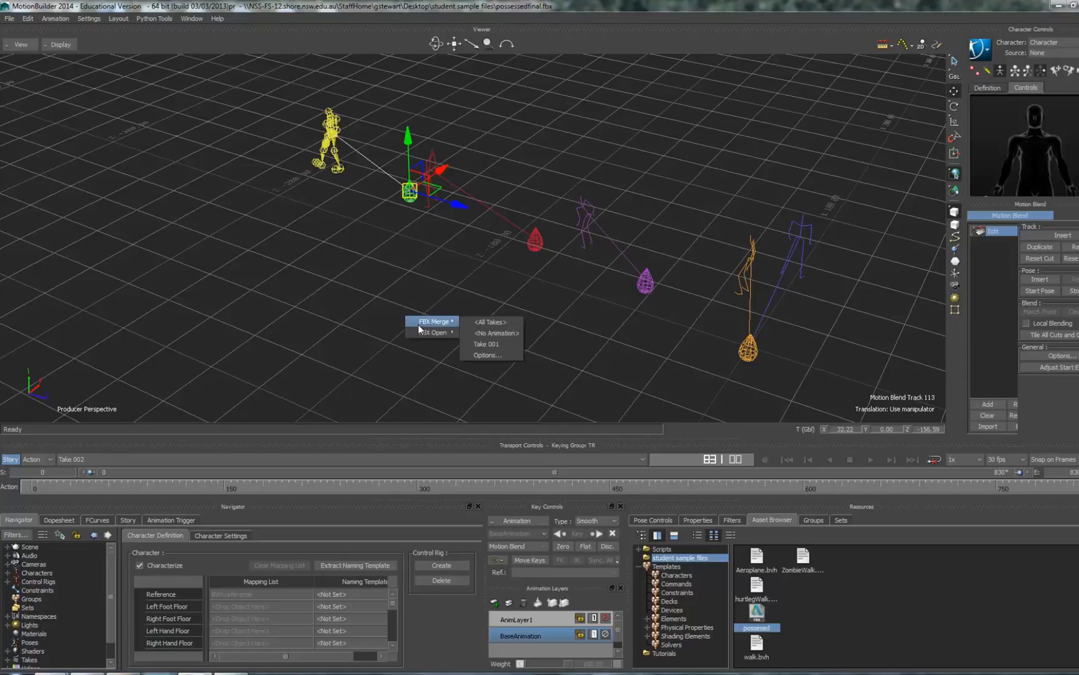
left_click(486, 333)
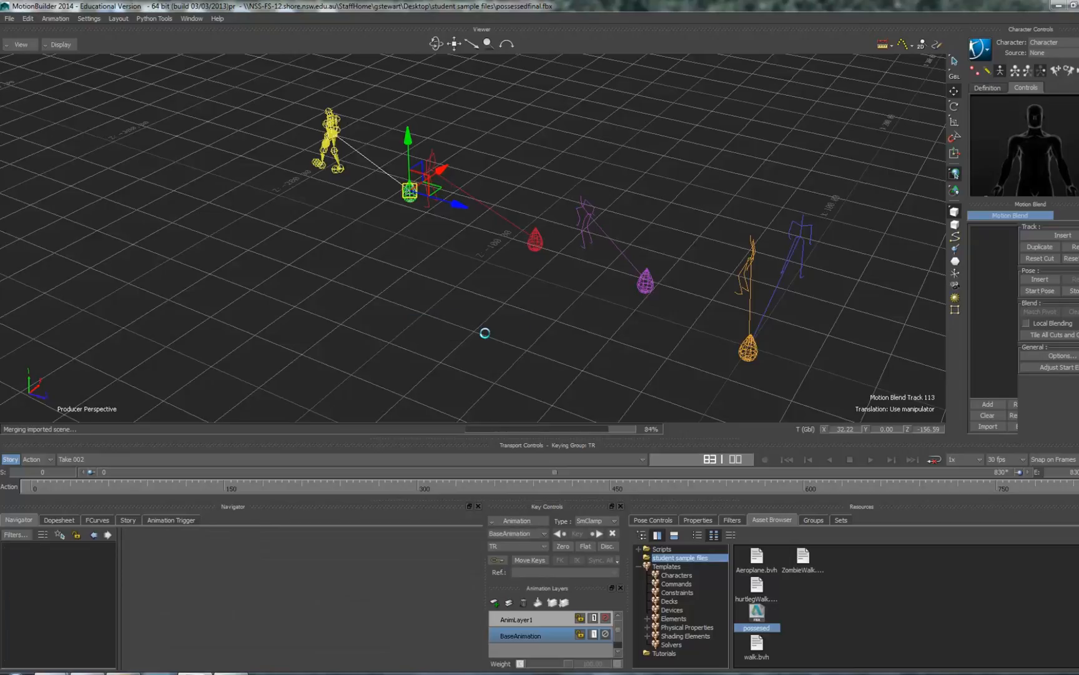
left_click(506, 378)
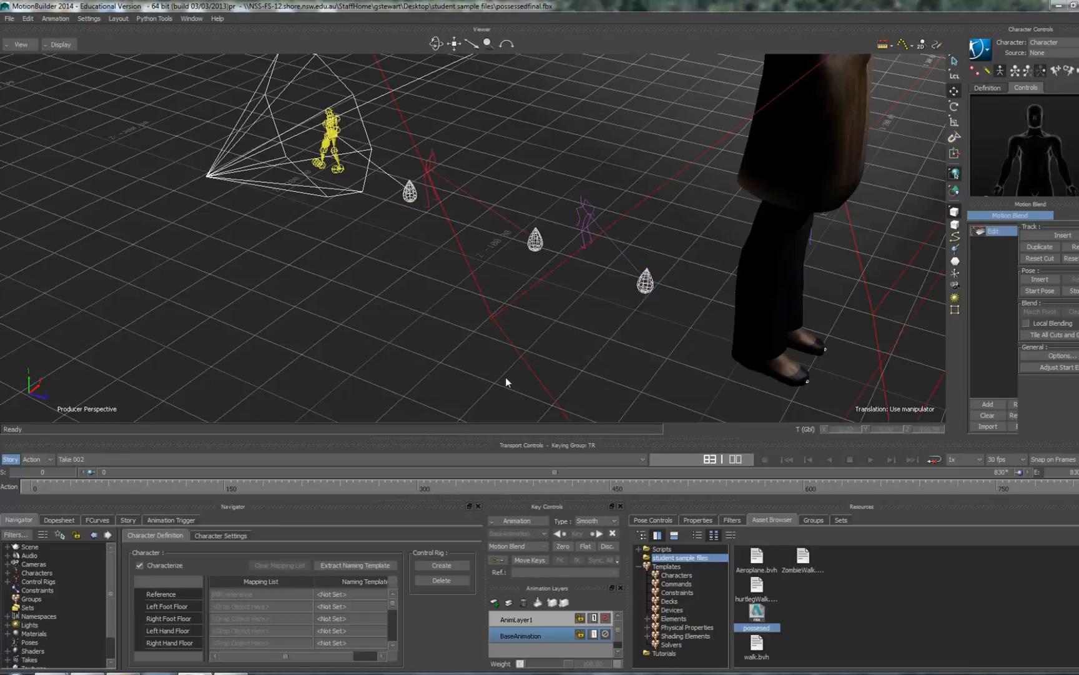
Delete spotLight1 and the other spotlight that were merged in with the character
scroll(506, 376, "up", 1)
scroll(506, 378, "down", 7)
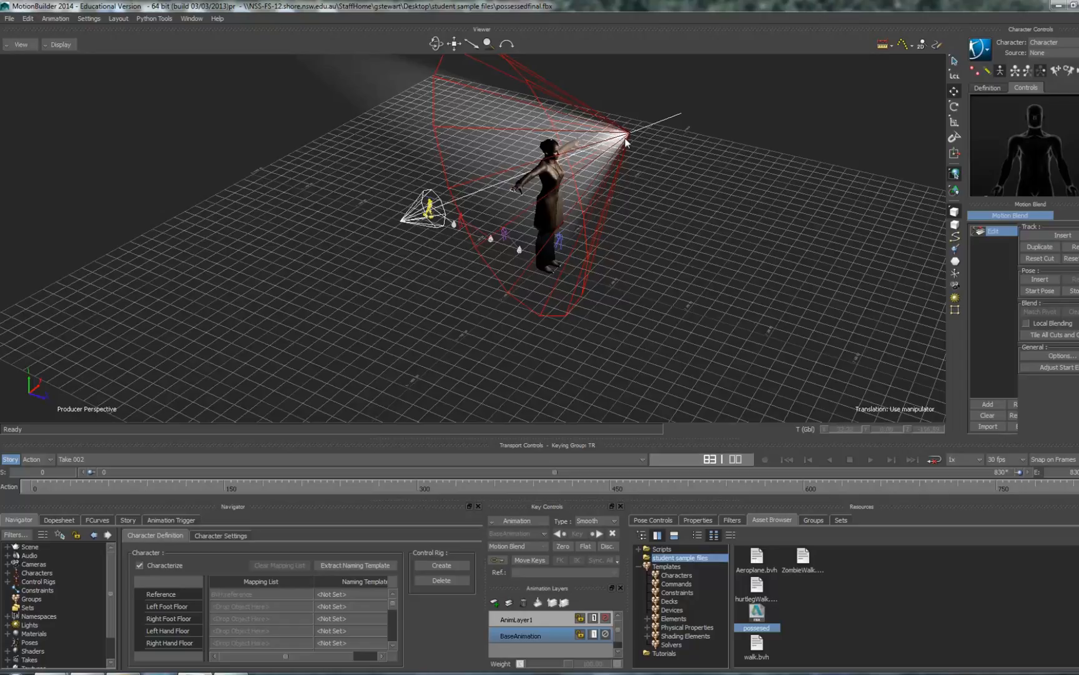
left_click(627, 141)
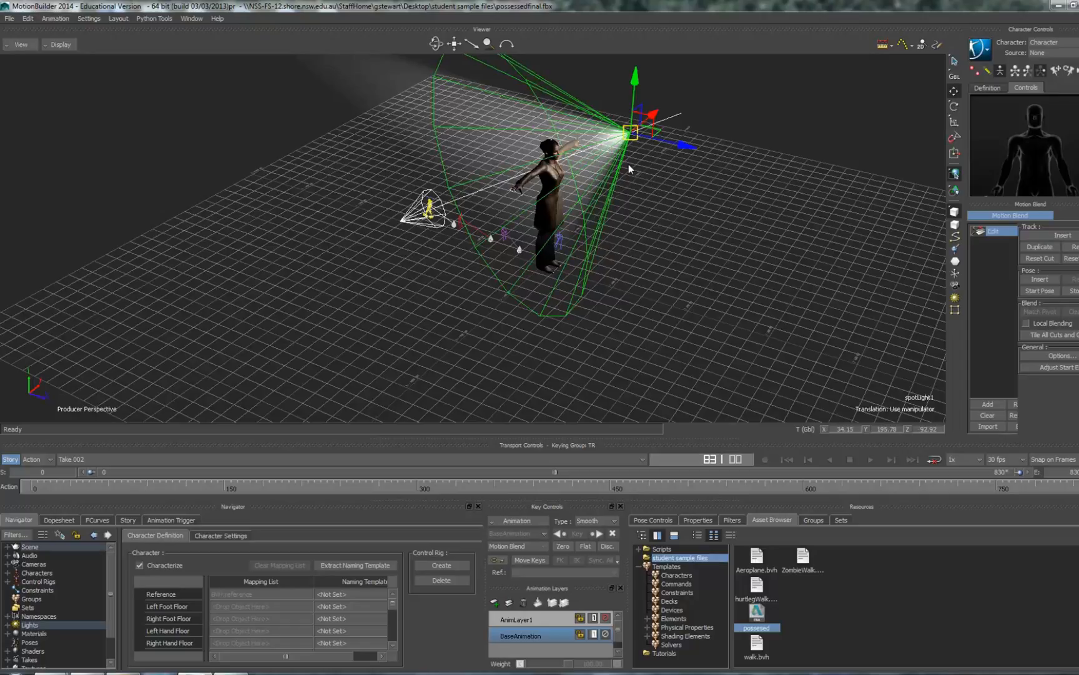
key("Delete")
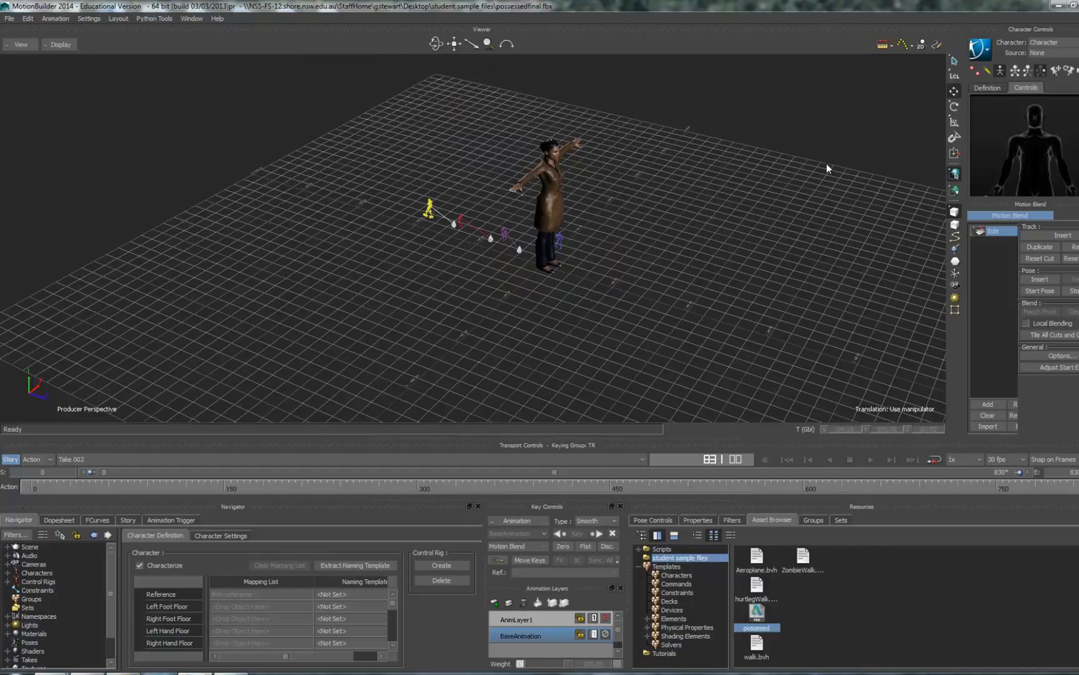
Set Character's input source to Character 1 and Character 1's input source to Character
left_click(1043, 51)
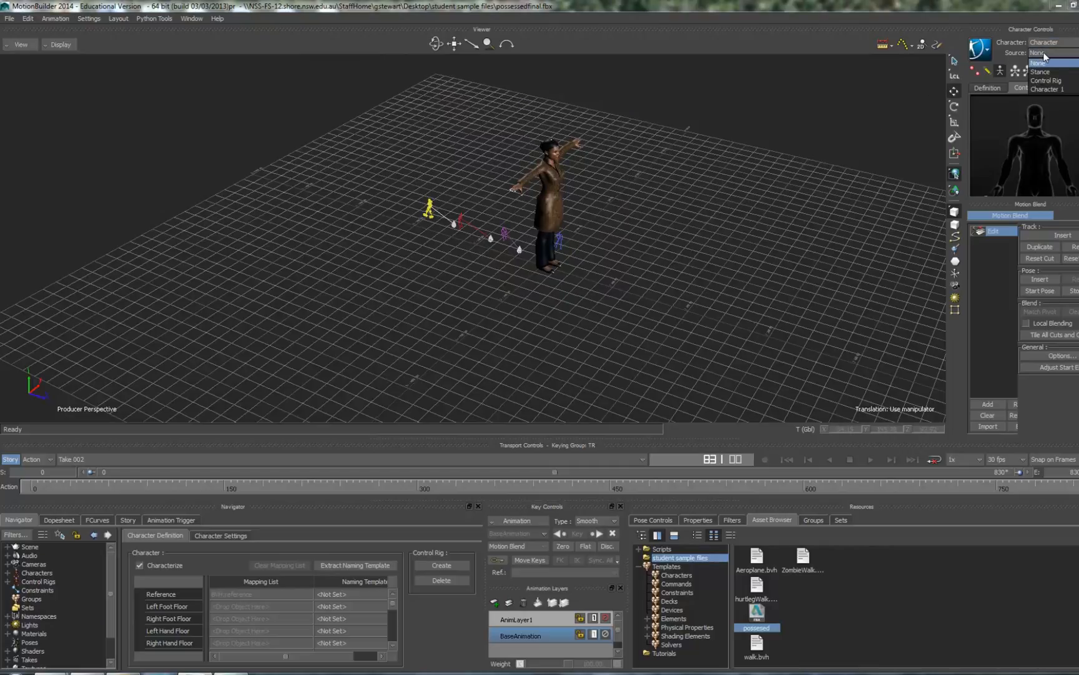
left_click(1045, 89)
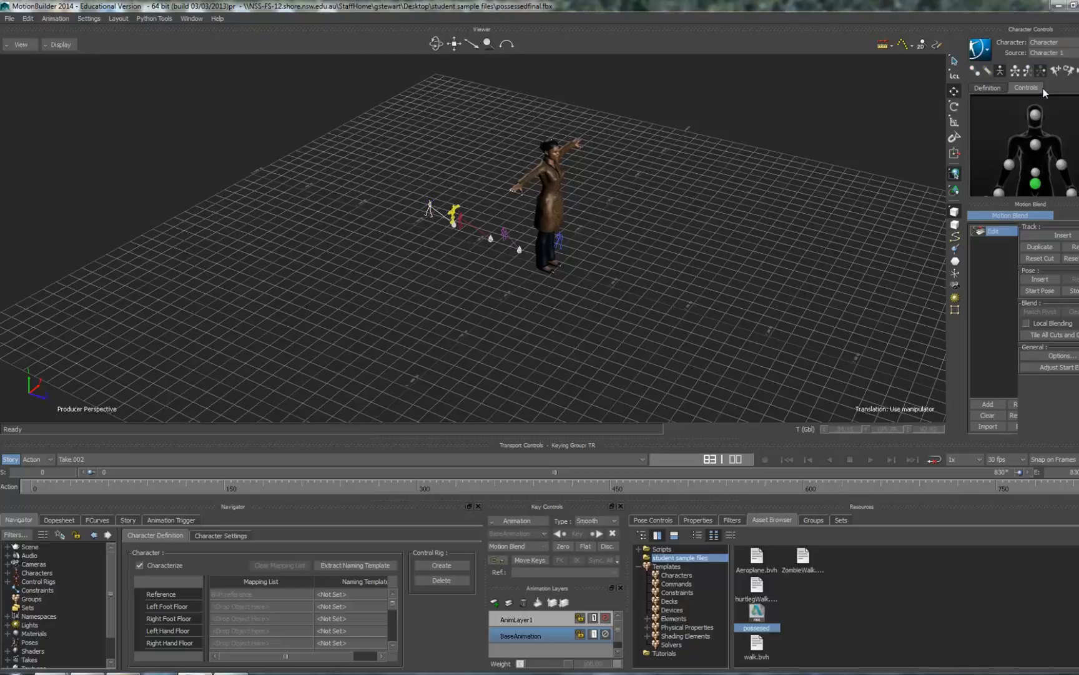
left_click(1060, 42)
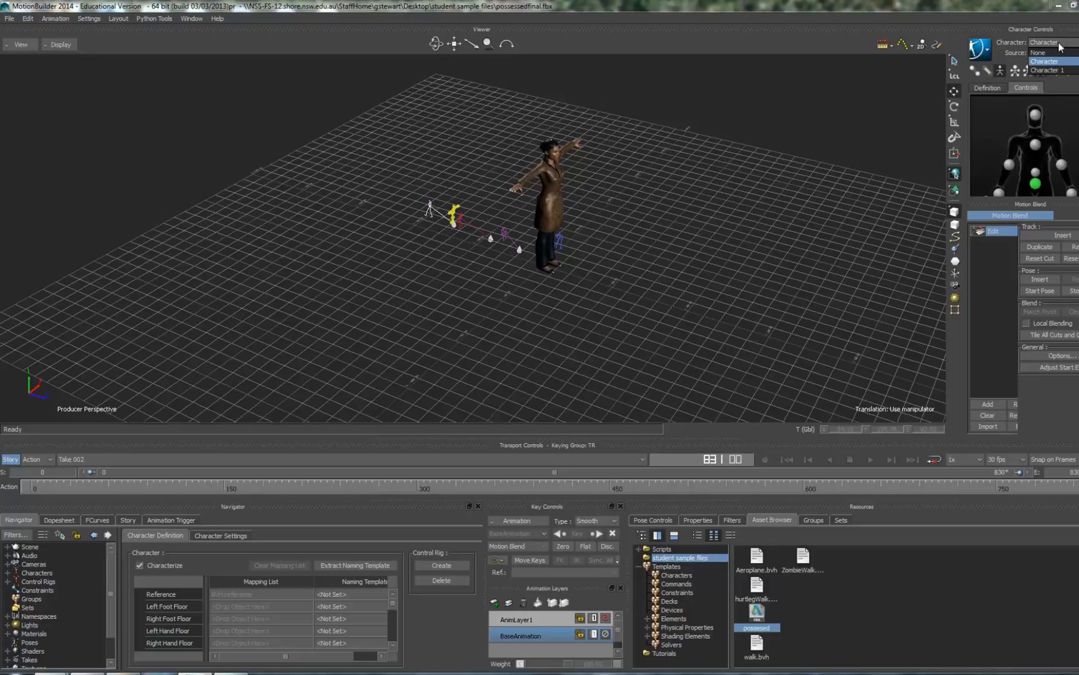
left_click(1056, 70)
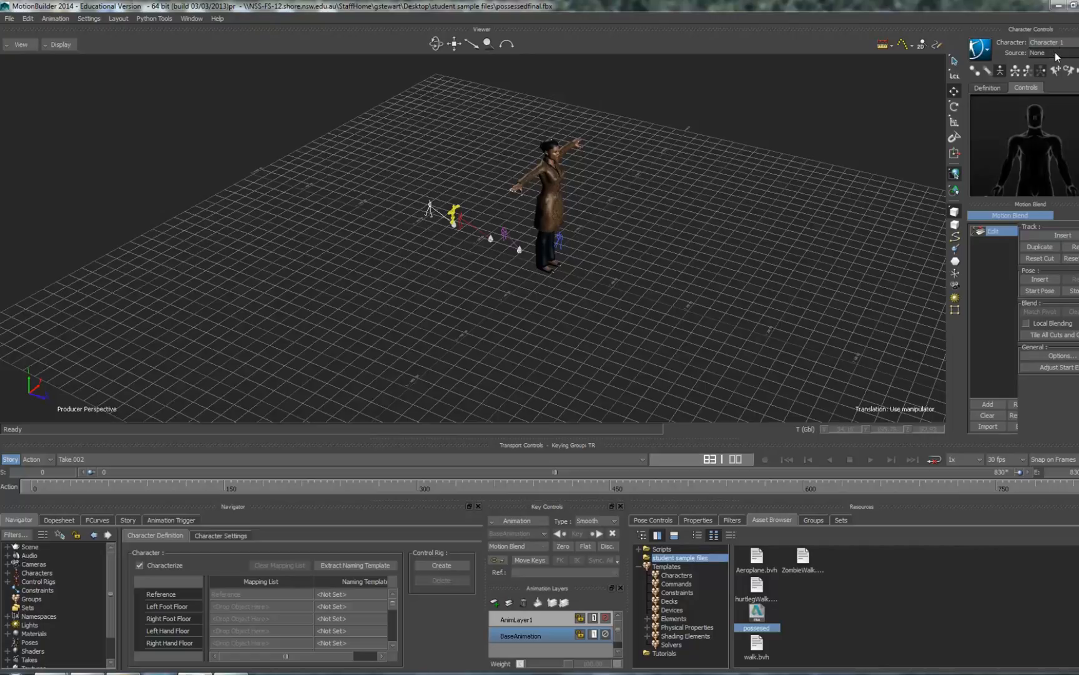
left_click(1056, 53)
left_click(1056, 80)
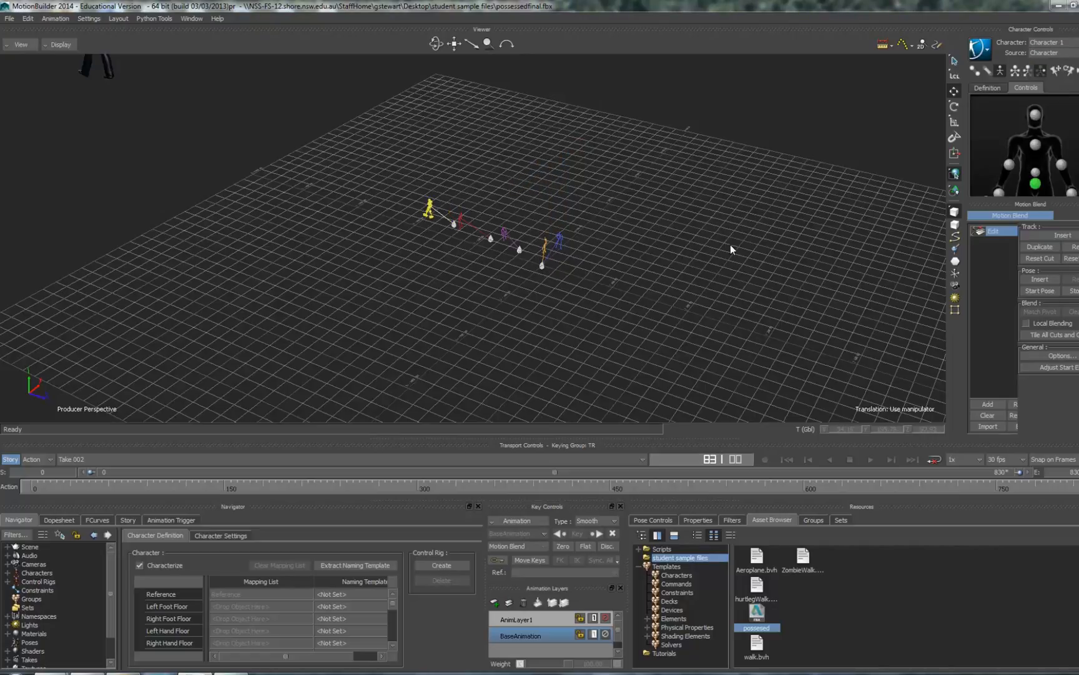
Play Take 002 from the start to check the merged character's motion, and return to the first frame
left_click(789, 460)
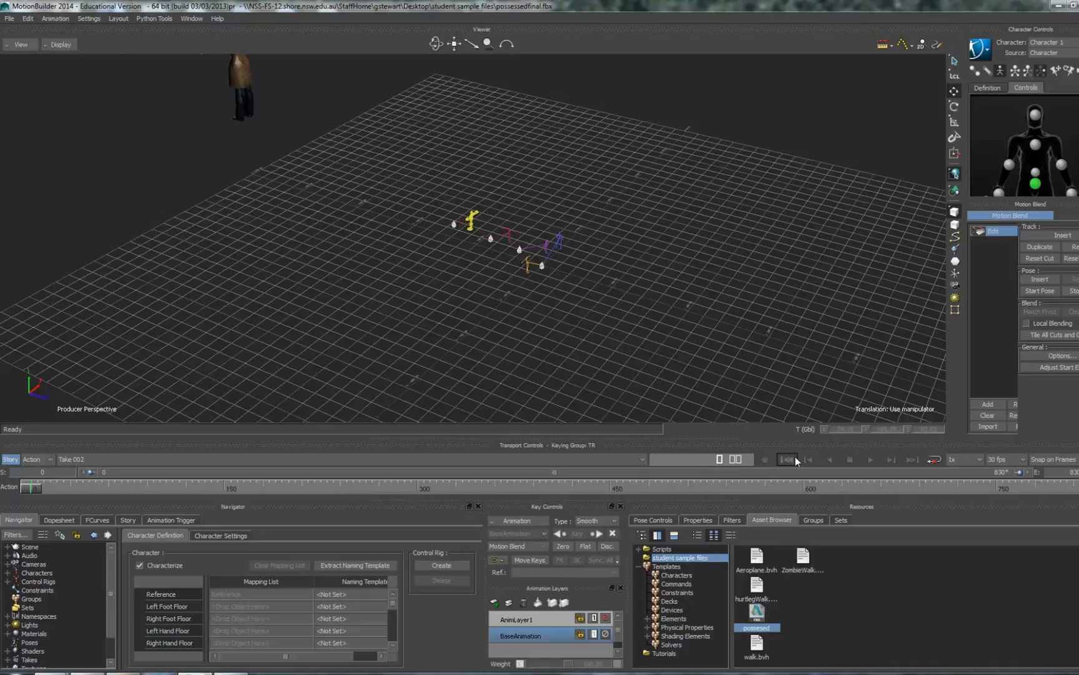
scroll(695, 314, "down", 5)
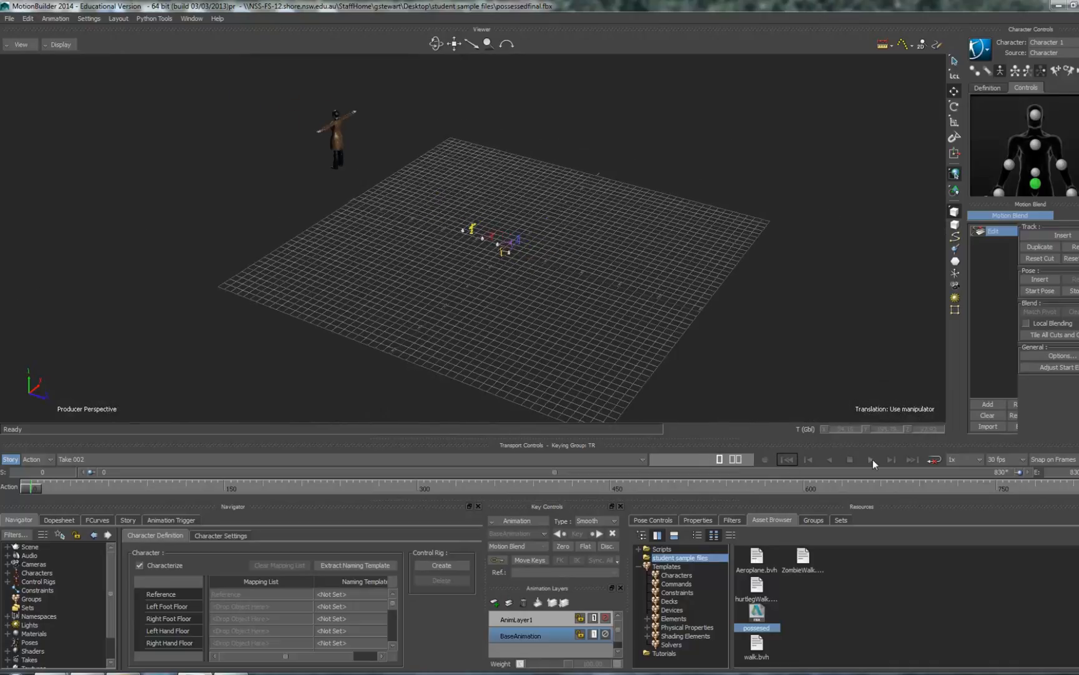
left_click(871, 459)
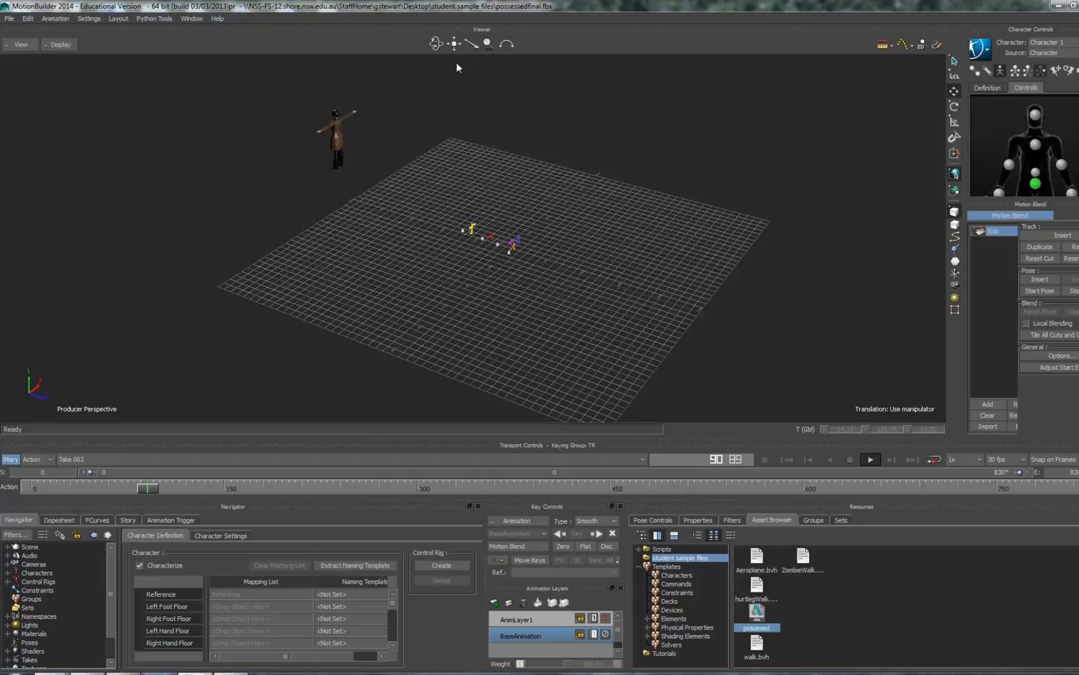
left_click(786, 460)
Set Character 1's source to None and test the playback of Take 002, returning to the first frame
left_click(1041, 52)
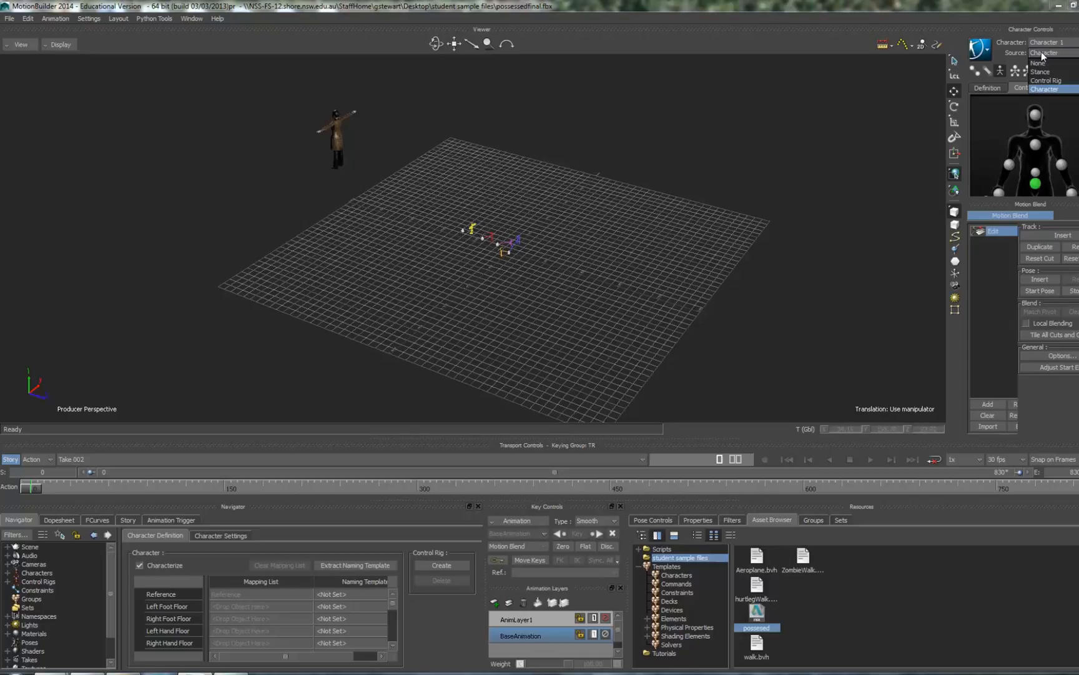
left_click(1043, 64)
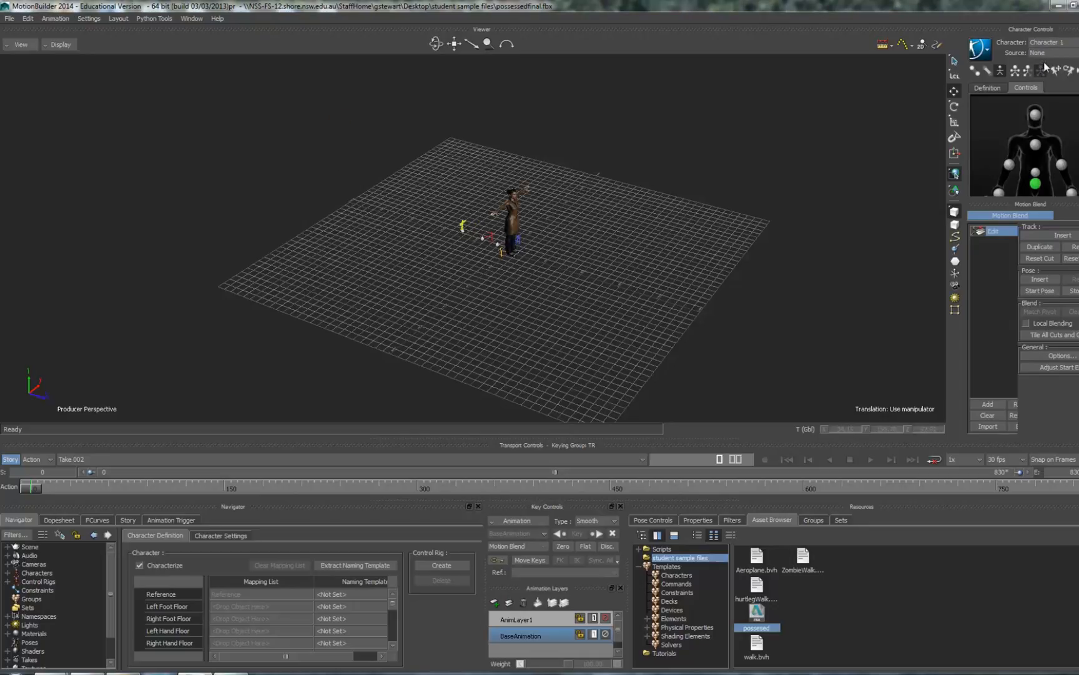
scroll(483, 230, "up", 4)
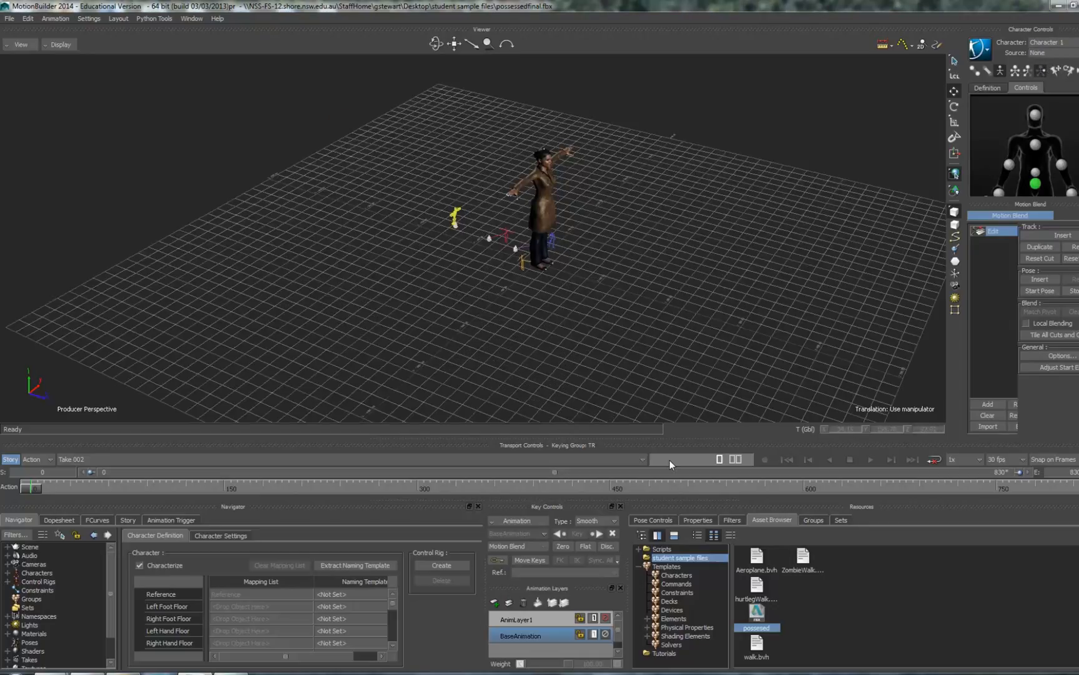
left_click(870, 461)
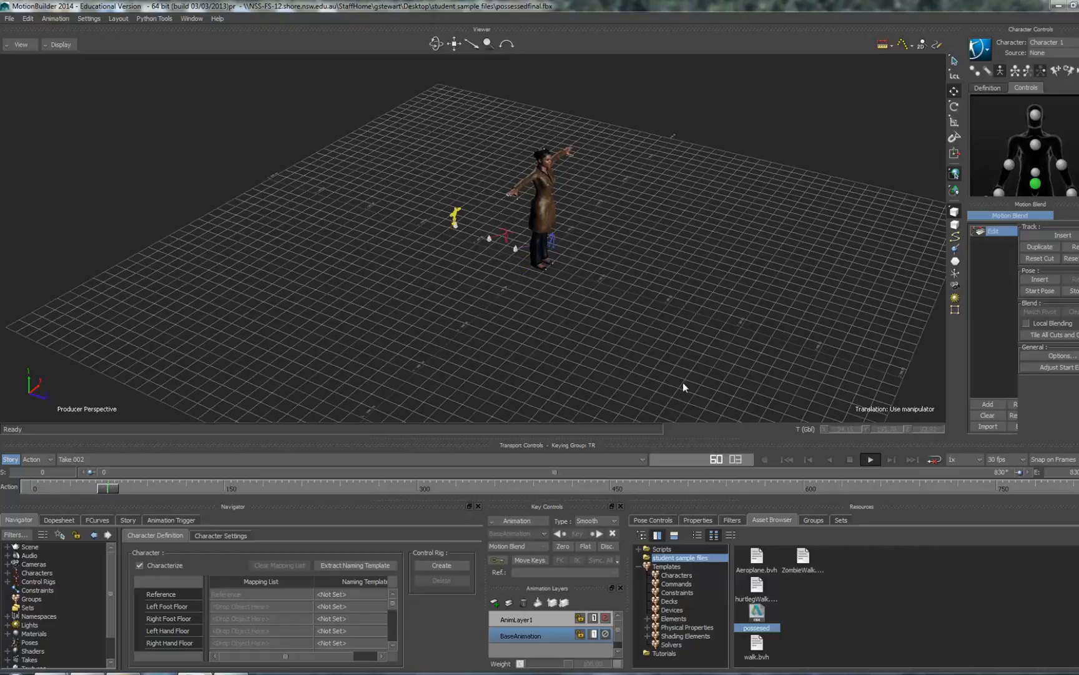
left_click(786, 458)
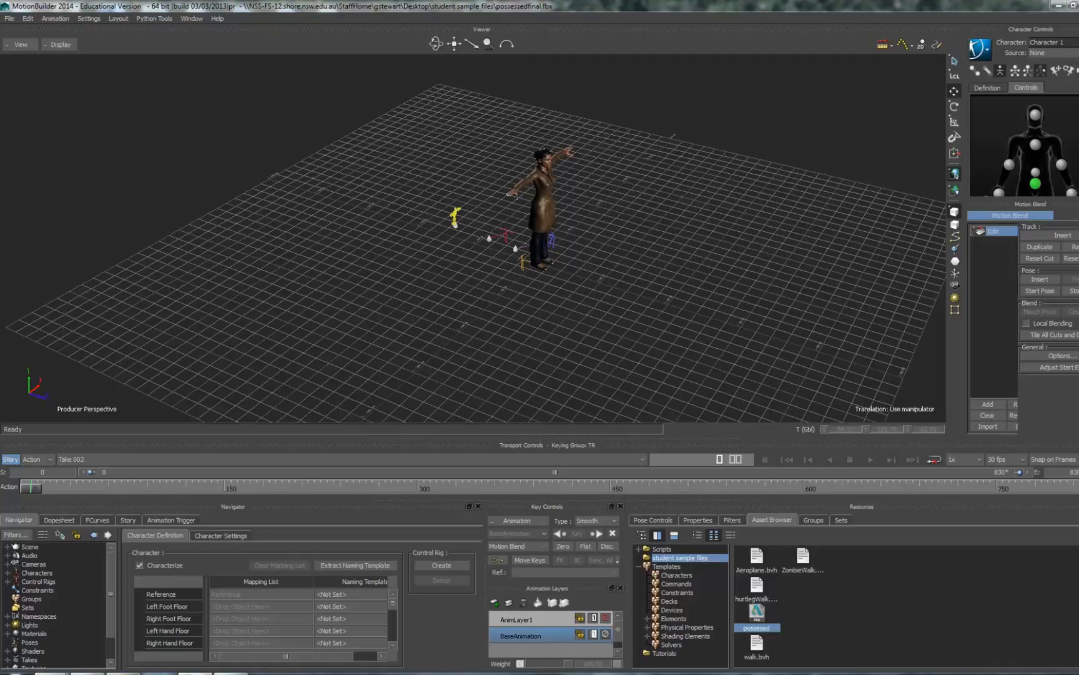
Set Character's source to None and play the take, returning to the first frame
left_click(1076, 42)
left_click(1077, 62)
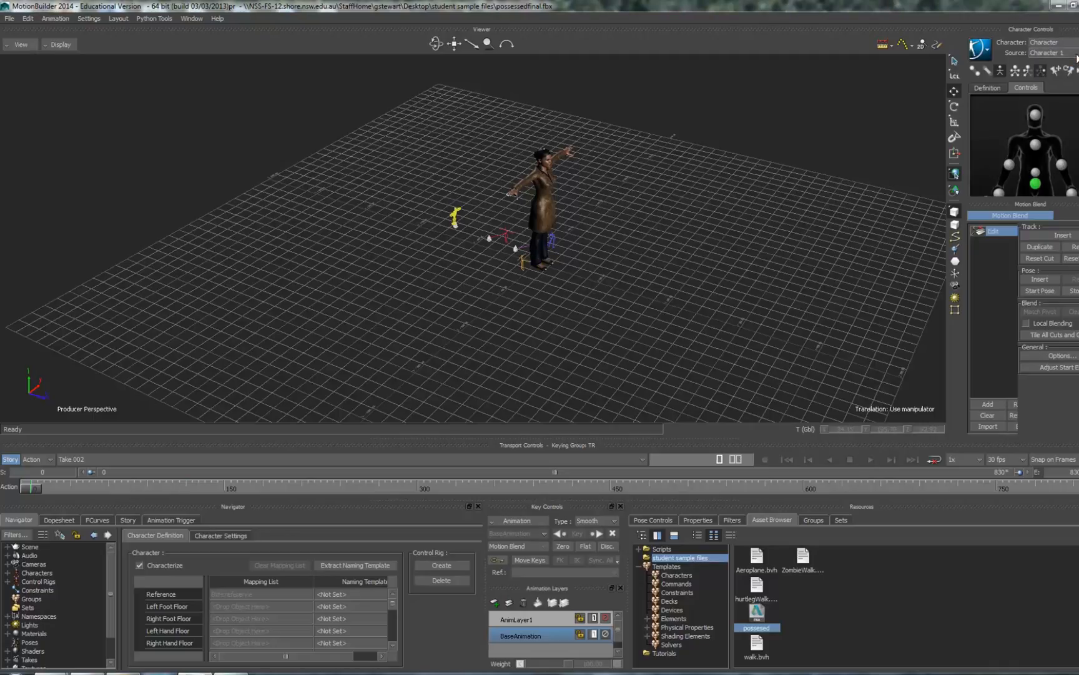
left_click(1075, 53)
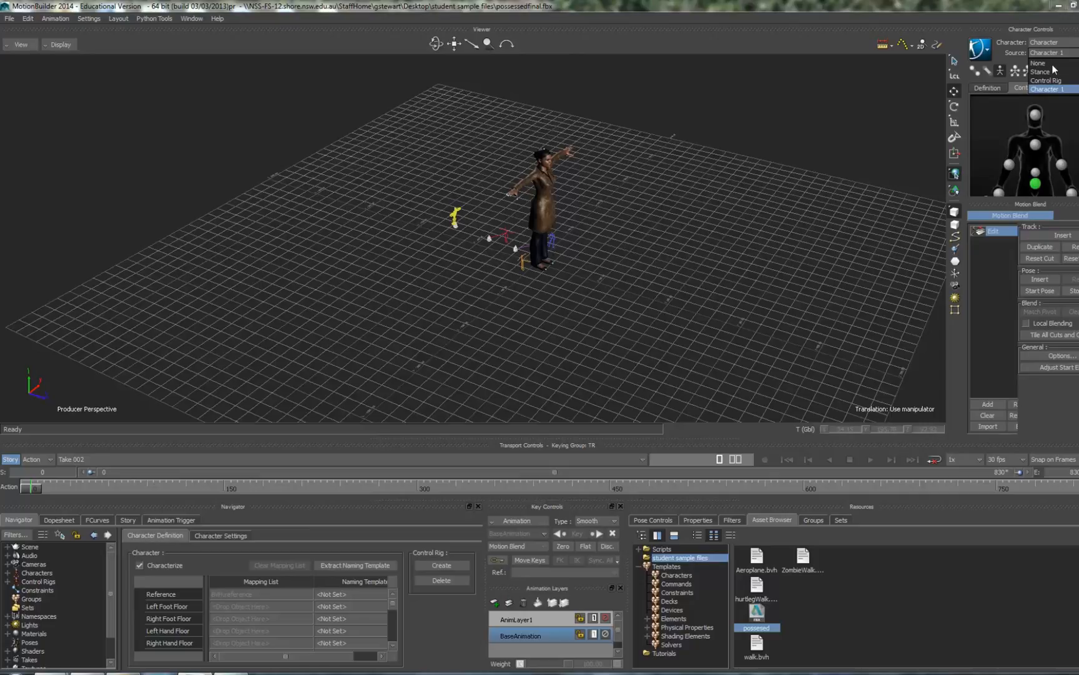
left_click(1054, 64)
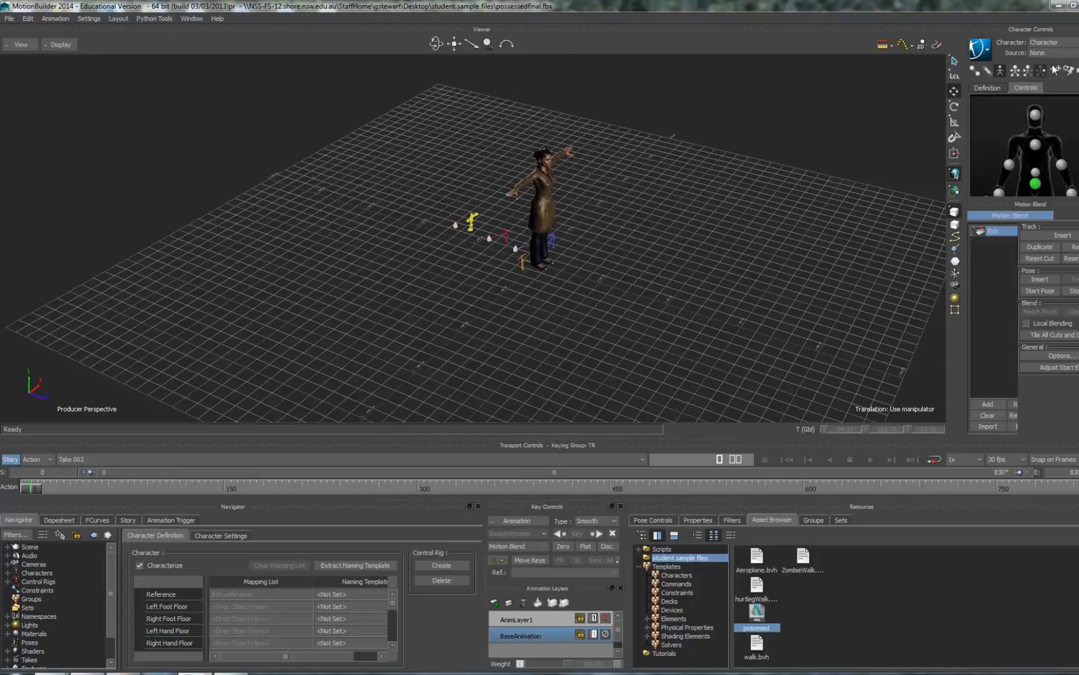
left_click(873, 460)
left_click(788, 459)
Set Character's source to Character 1 and play the take
left_click(1052, 52)
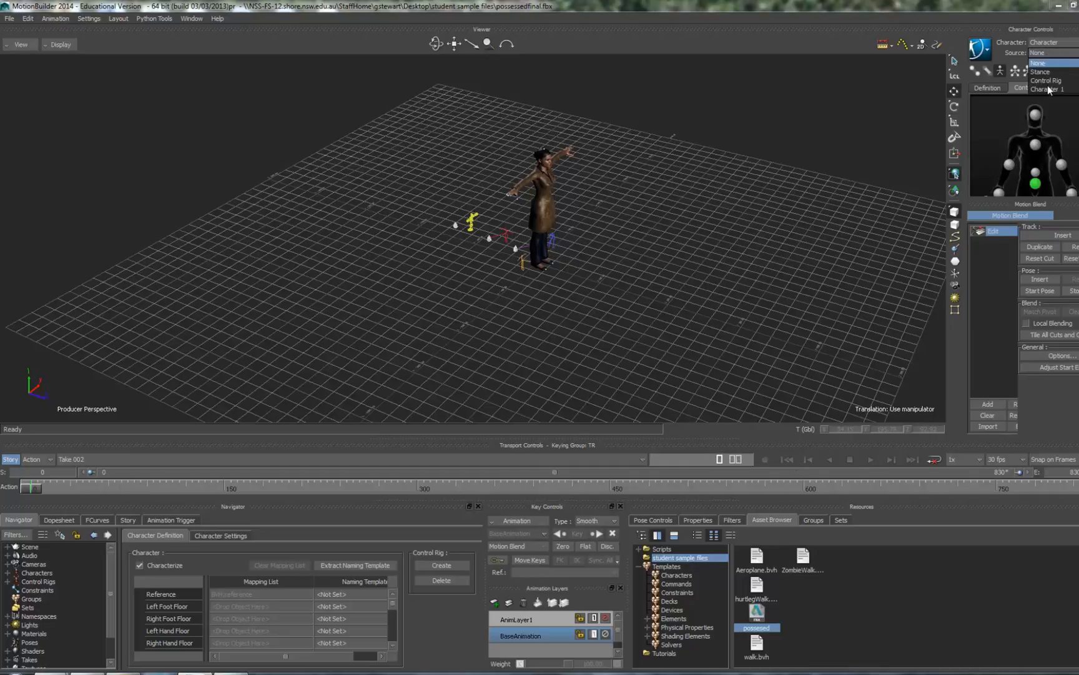
left_click(1049, 91)
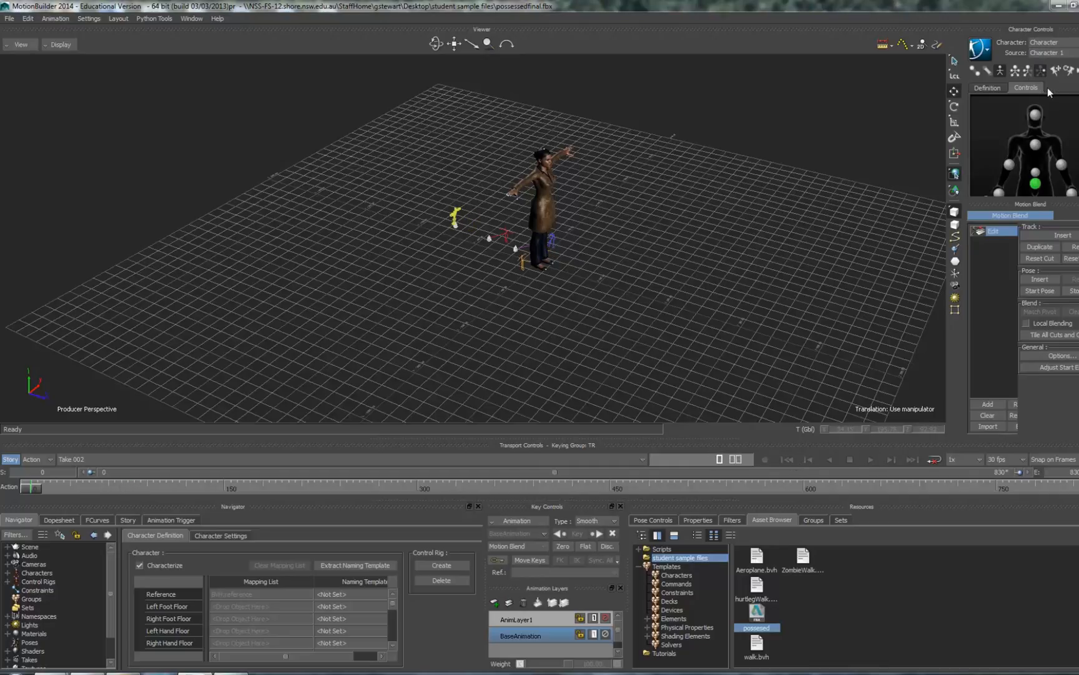
left_click(872, 459)
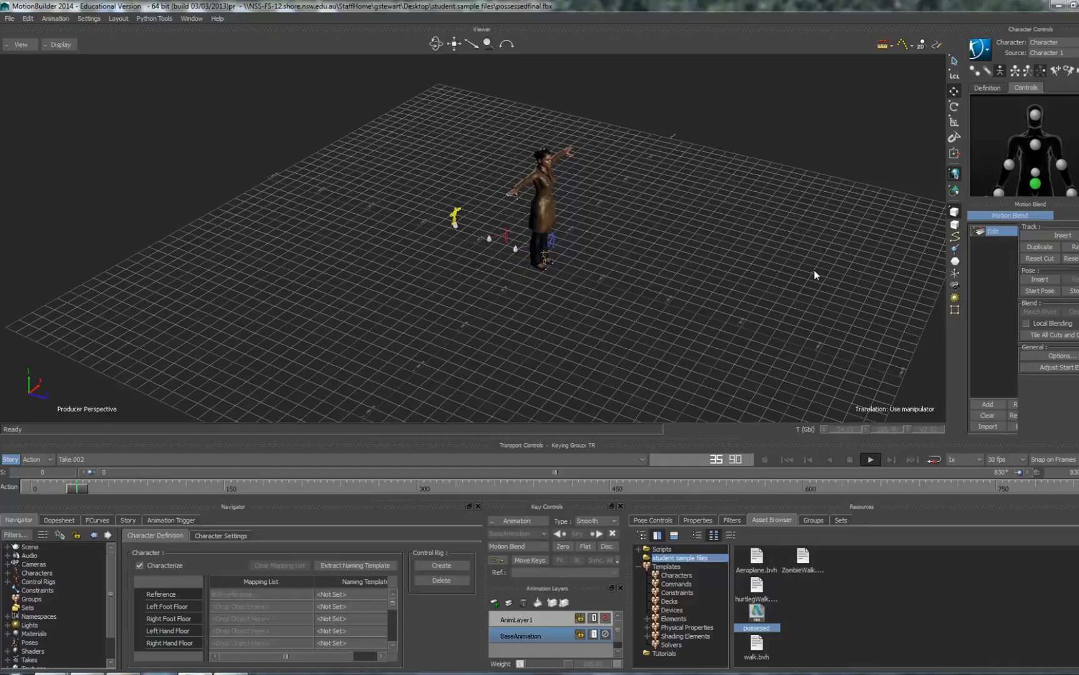
Set Character's source to Control Rig, make Character 1 the current character, and stop the playback
left_click(1056, 53)
left_click(1060, 80)
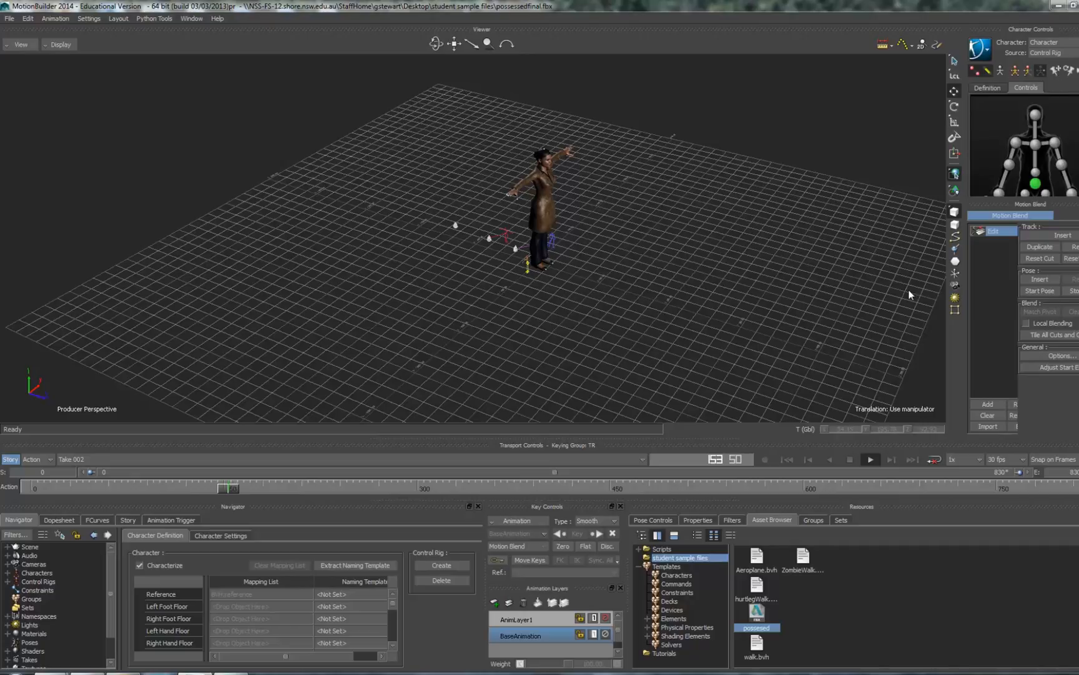
left_click(1042, 43)
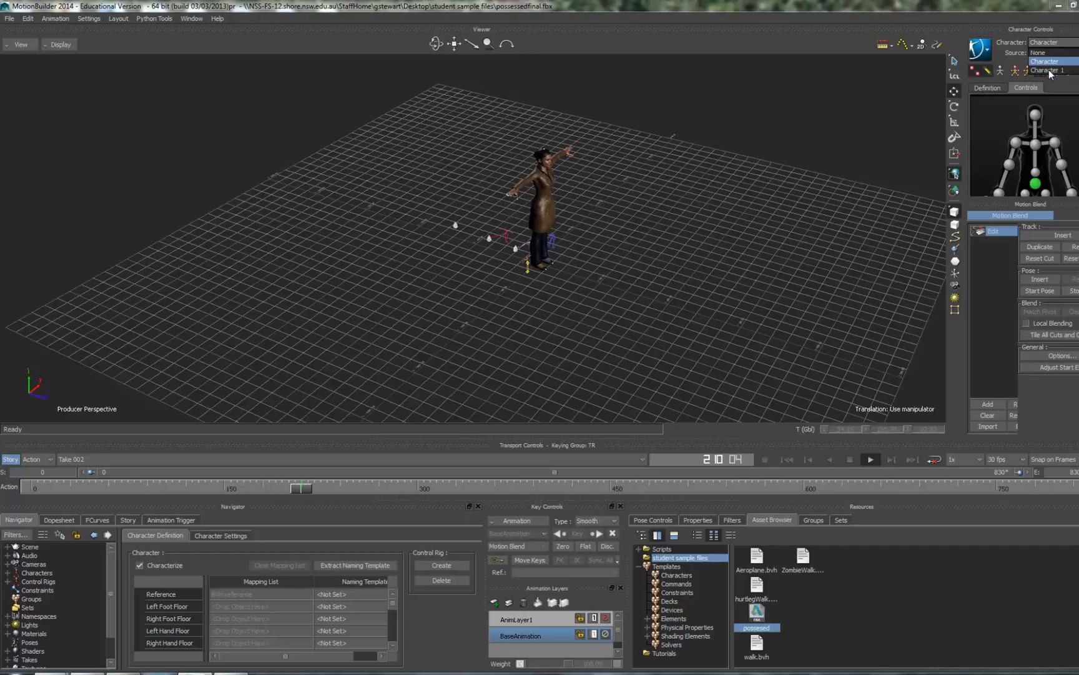
left_click(1049, 71)
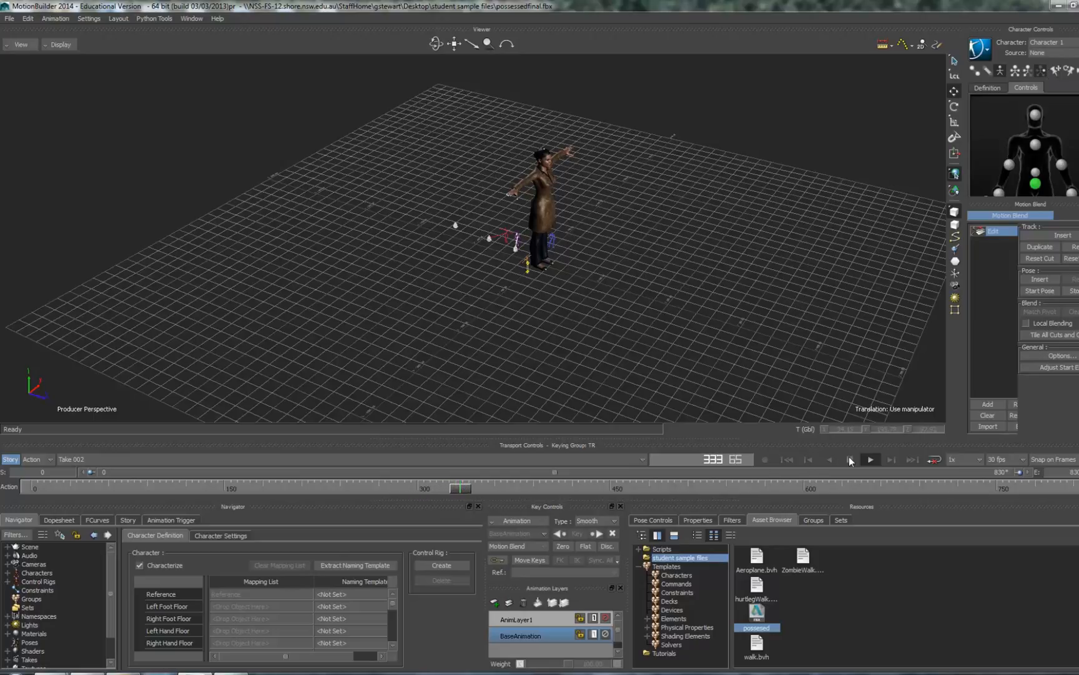
left_click(850, 459)
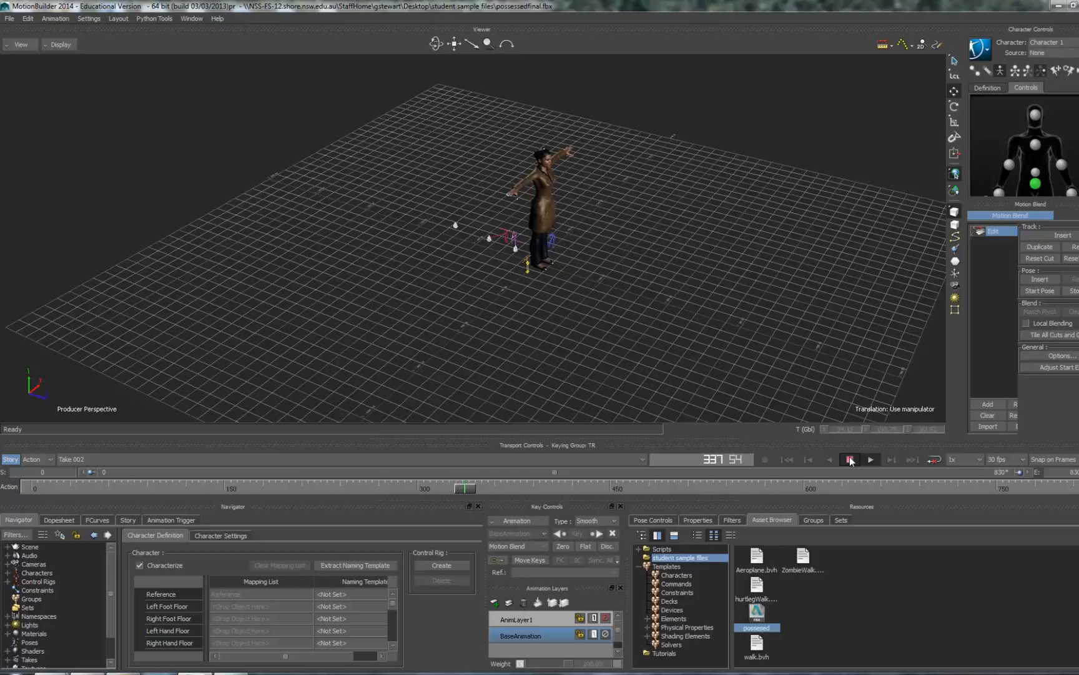
Make Character current again with Character 1 as its source, and test the playback from the first frame
left_click(1046, 53)
left_click(1045, 62)
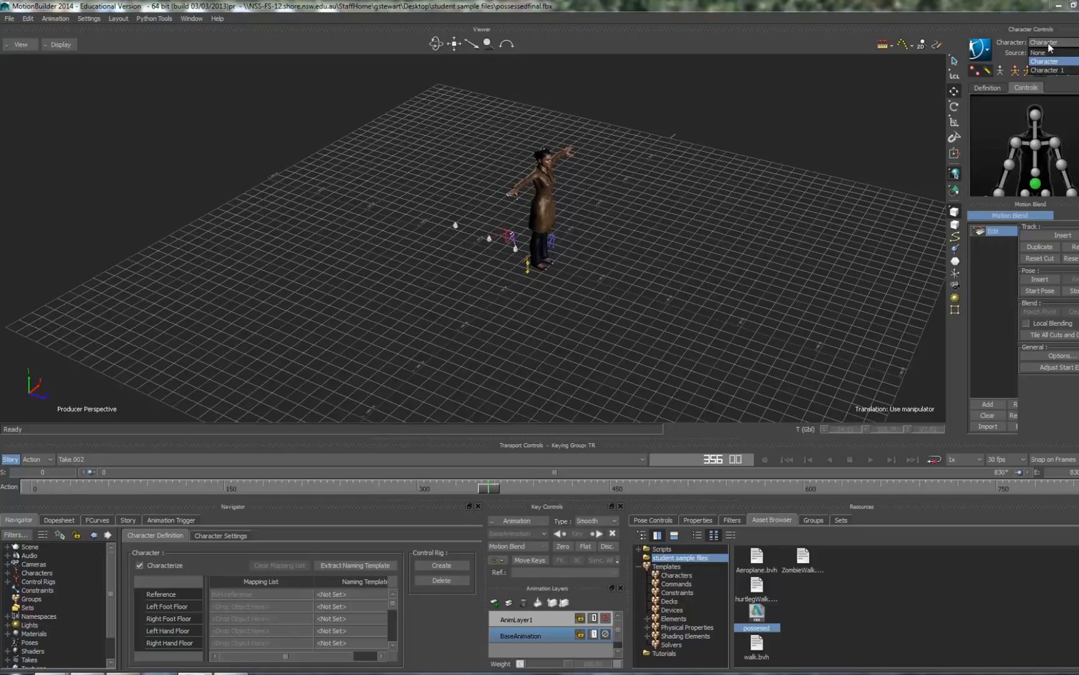
left_click(1049, 53)
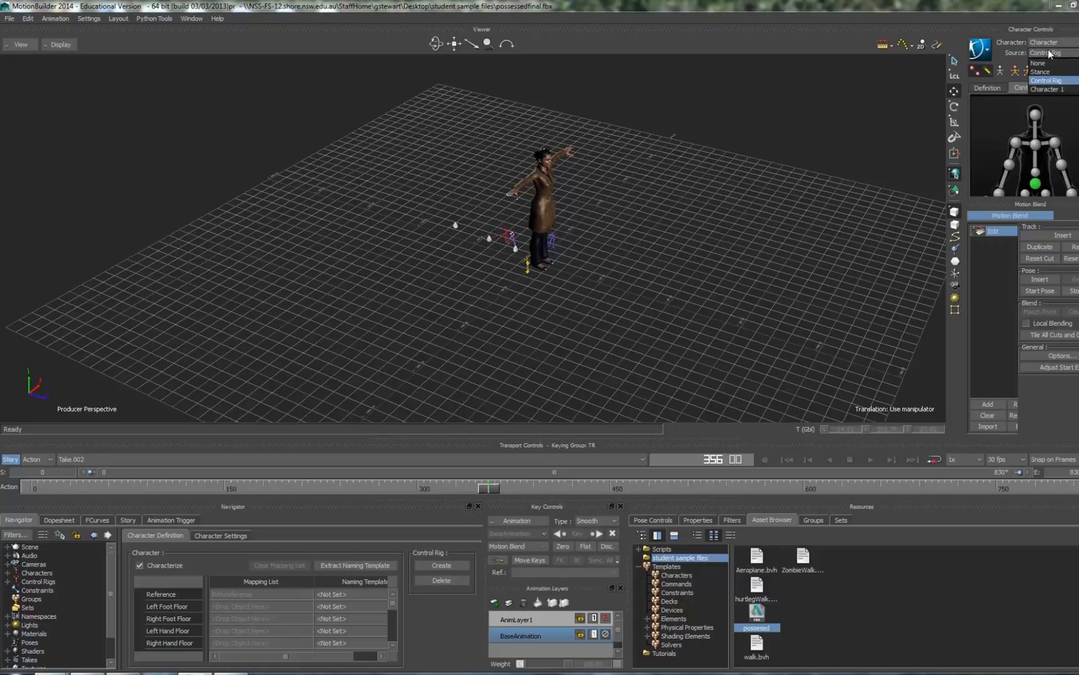
left_click(1053, 89)
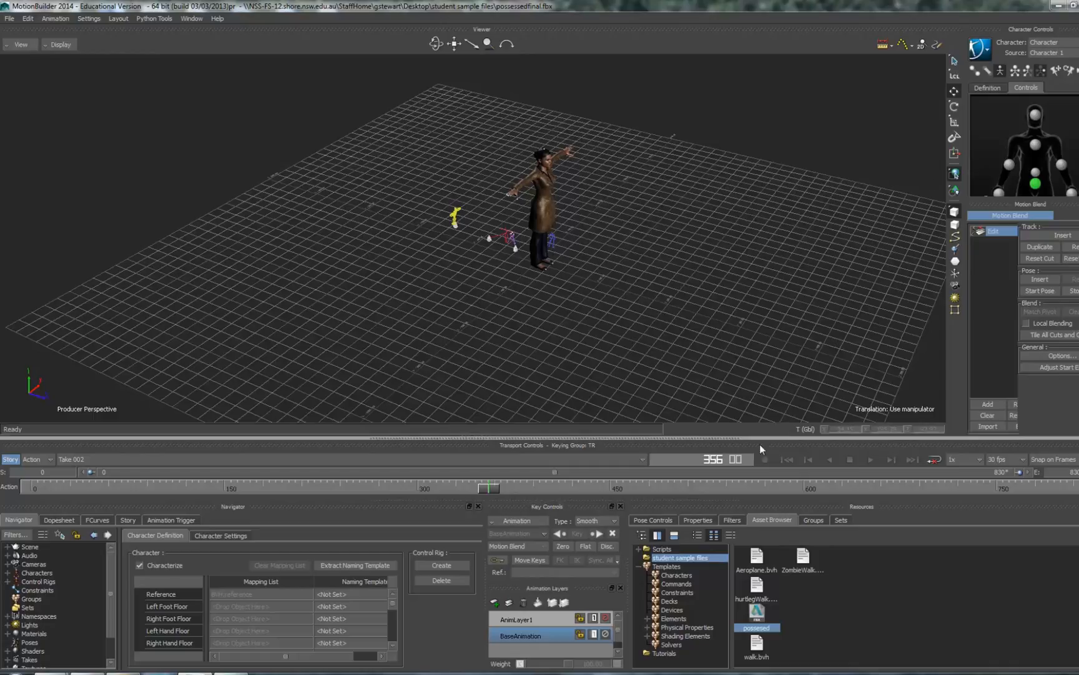
left_click(787, 460)
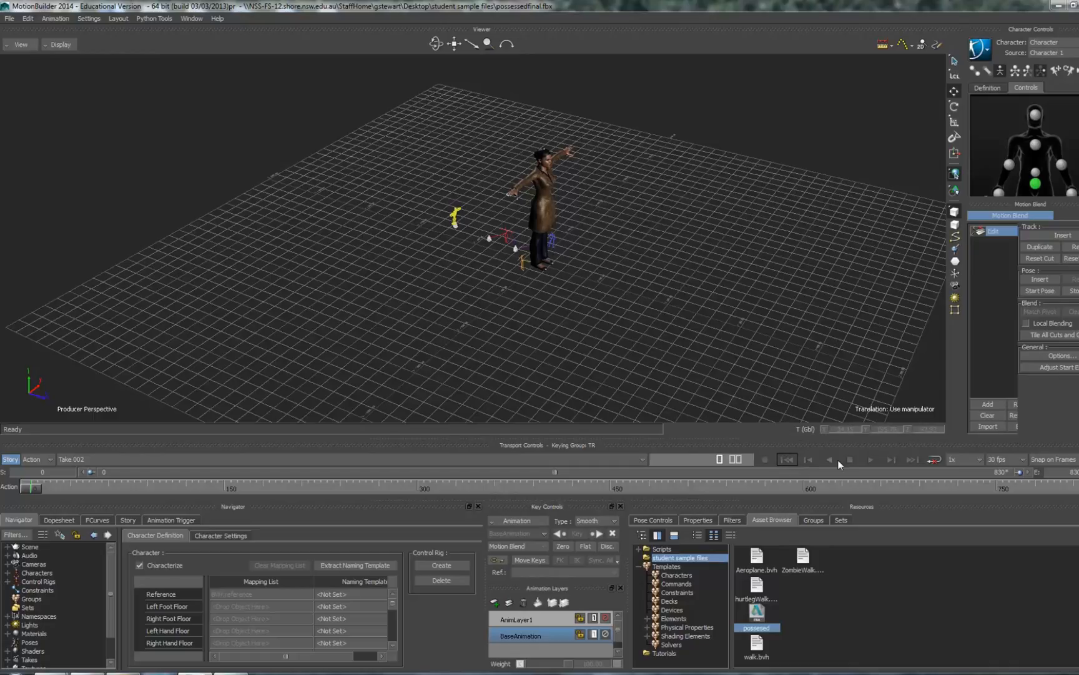
left_click(871, 460)
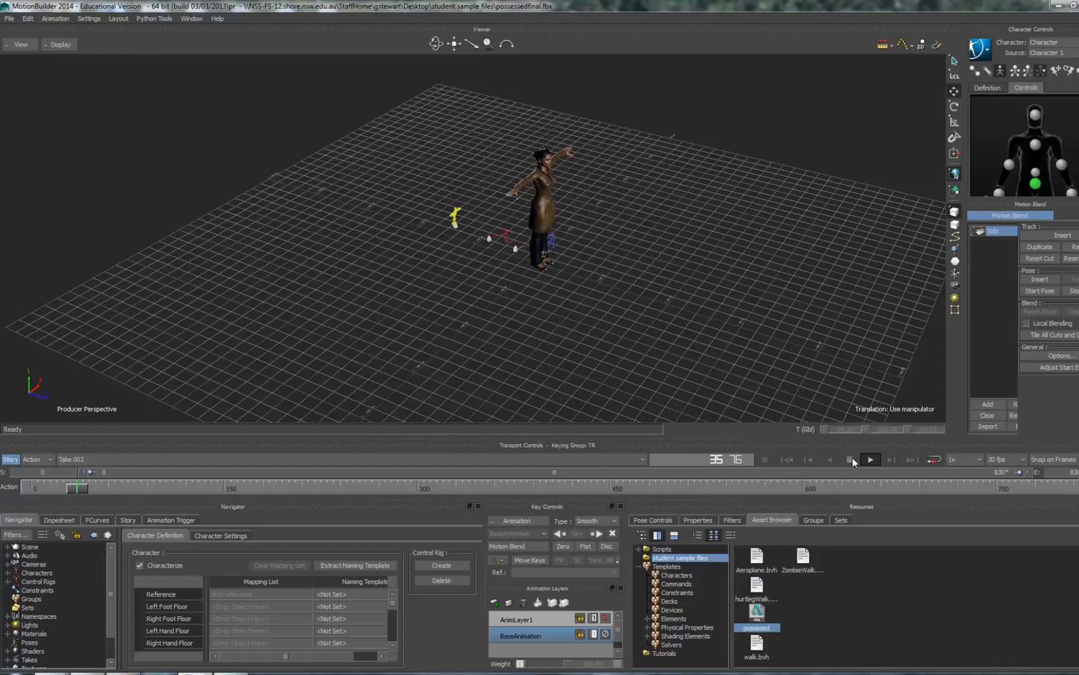
left_click(851, 460)
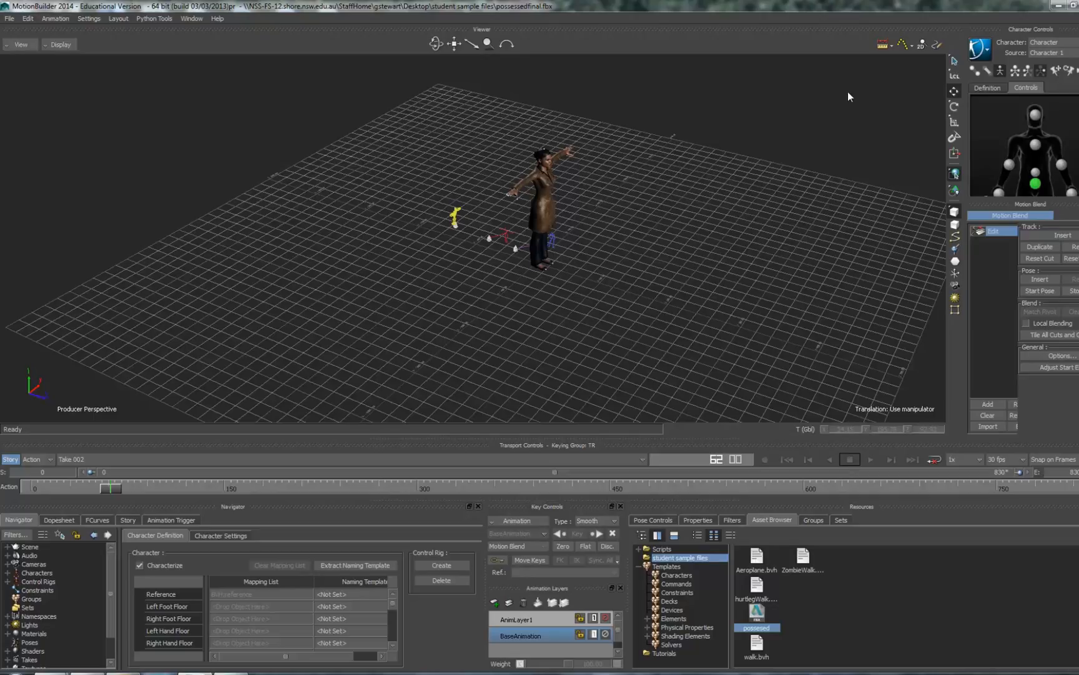
Set the current character in the character controls to None
left_click(1045, 43)
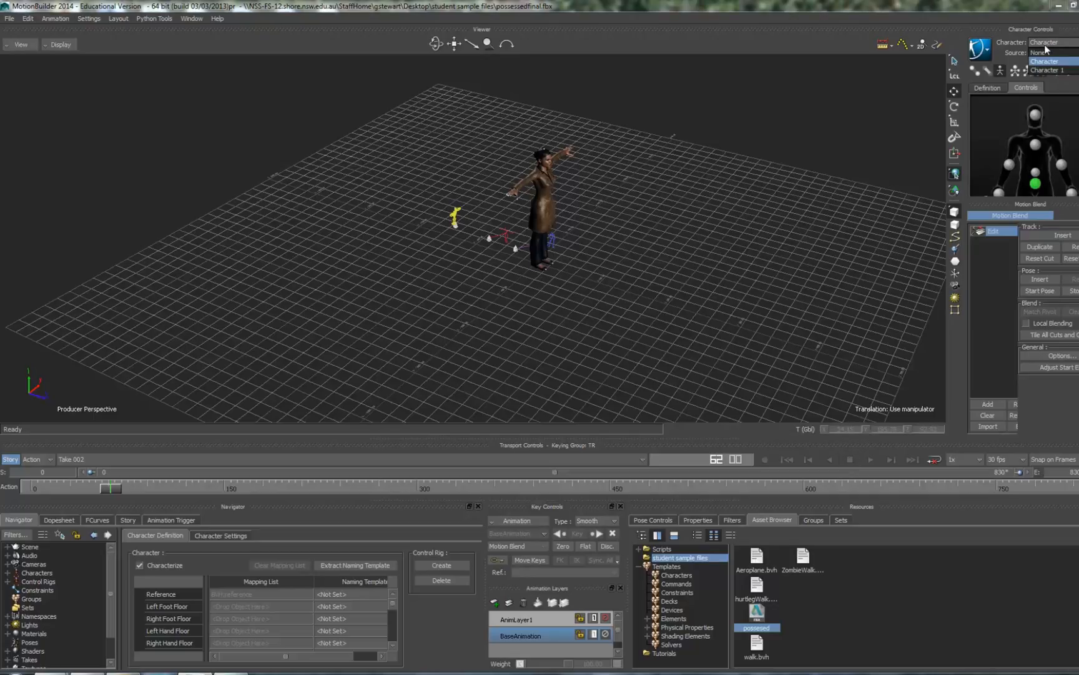
left_click(1046, 52)
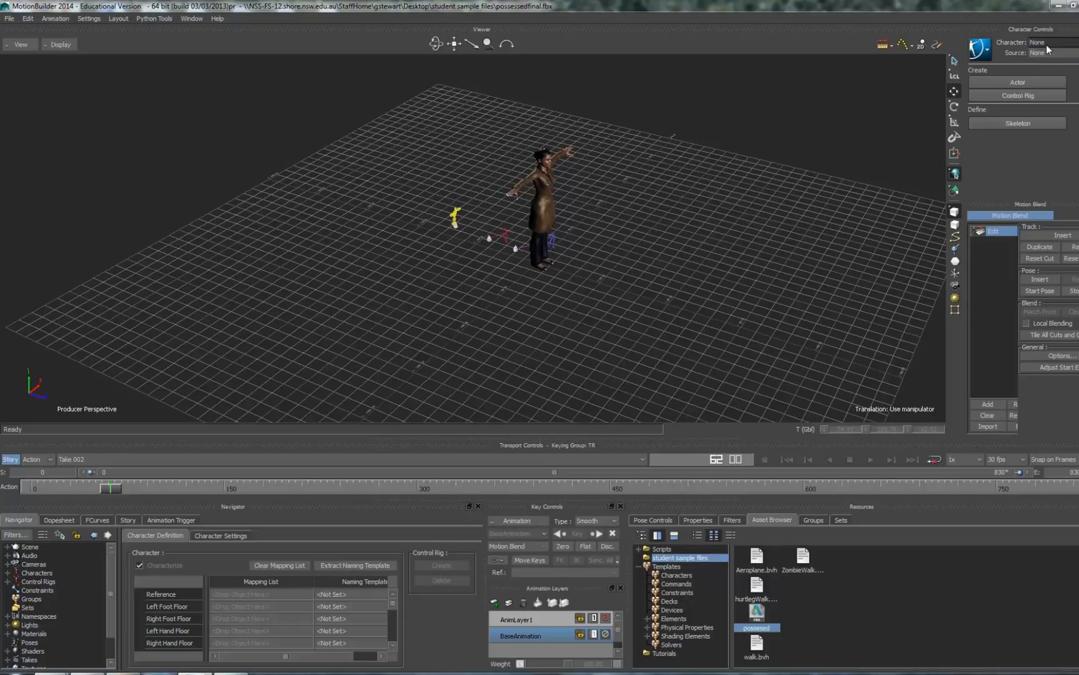
left_click(1047, 45)
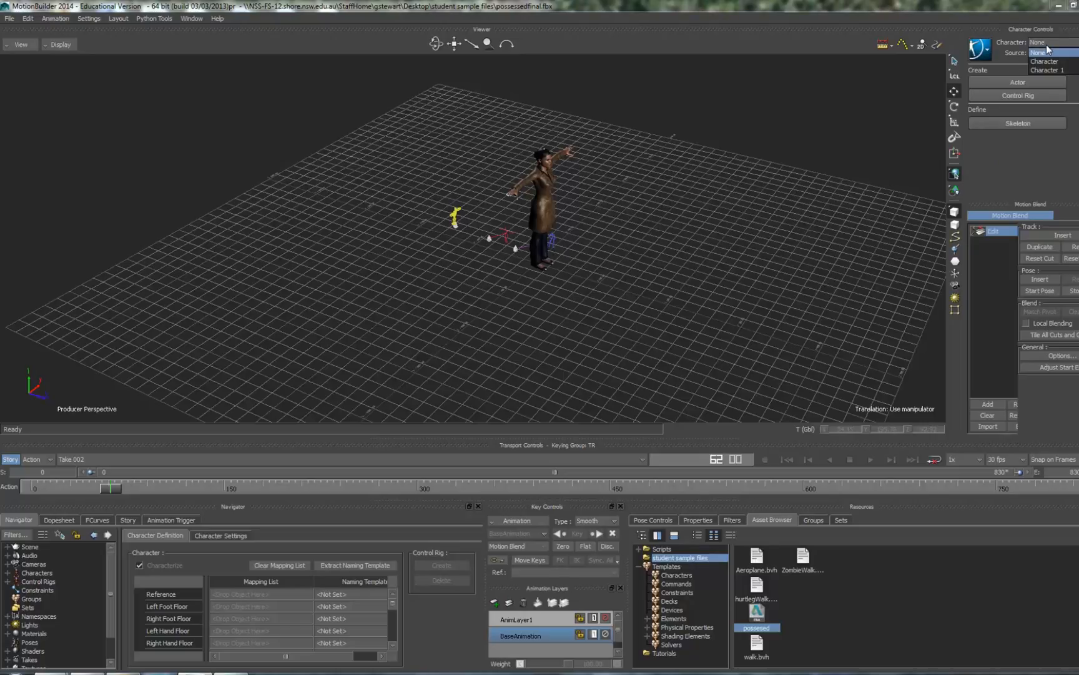
left_click(1045, 53)
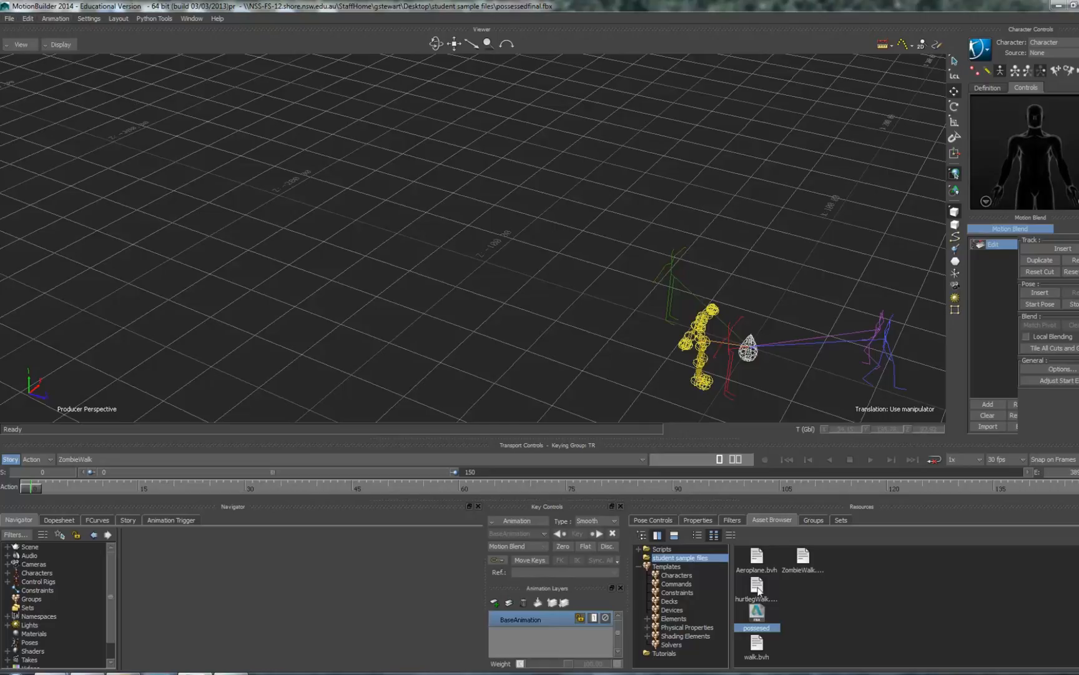
Merge the possesed FBX file from the student sample files into the scene with the <No Animation> option
left_click_drag(758, 615, 498, 262)
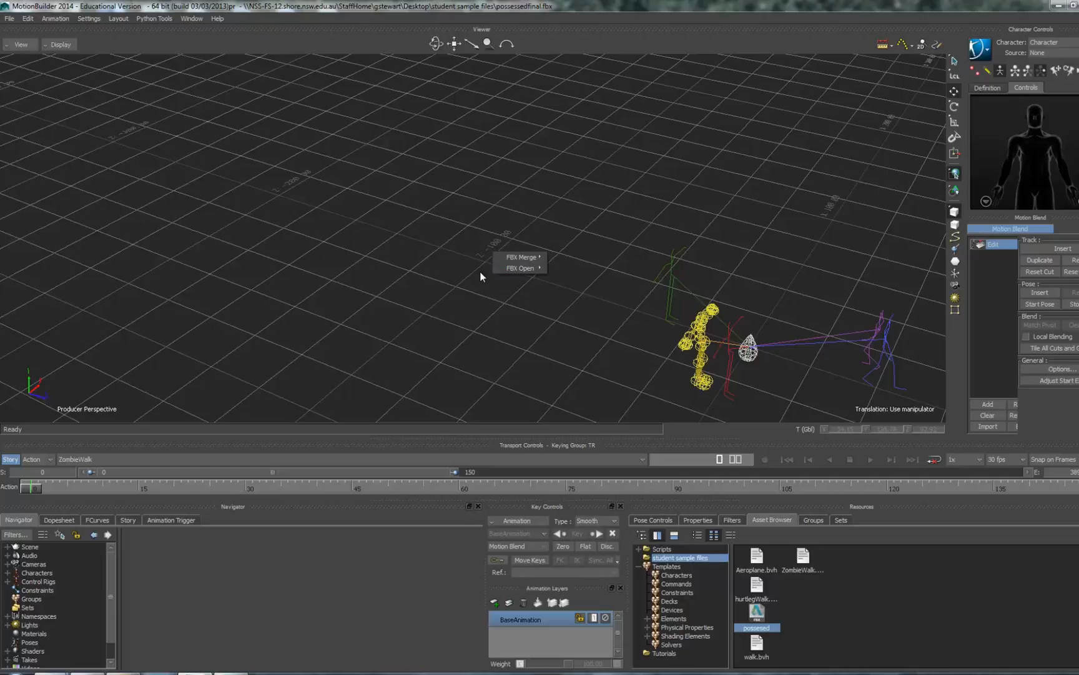
mouse_move(502, 258)
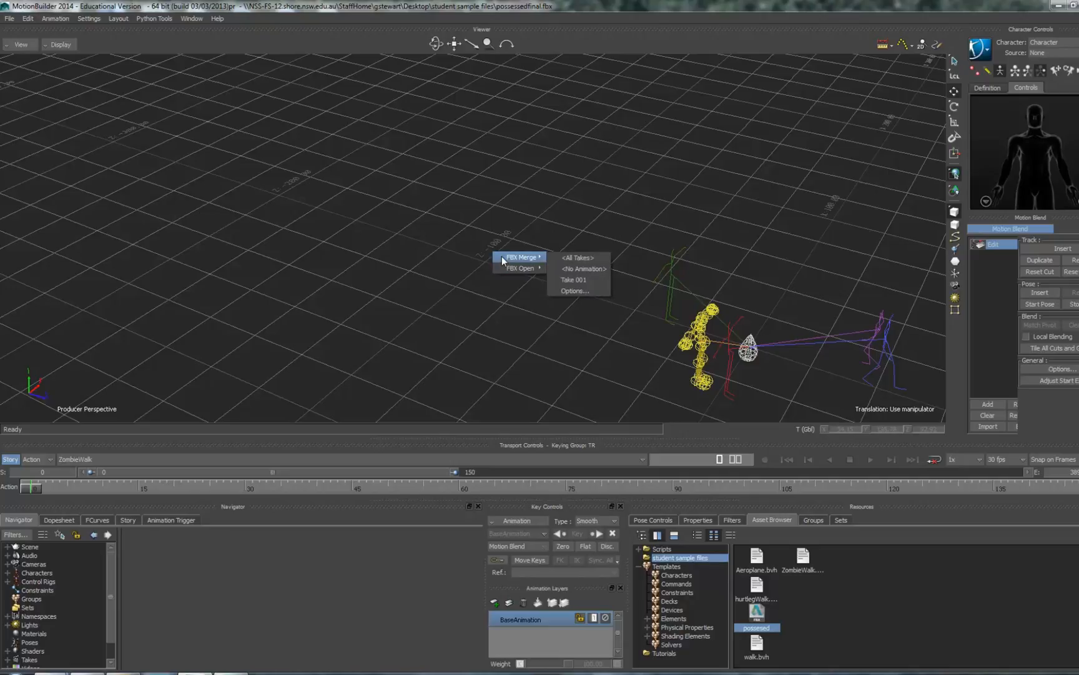
left_click(573, 267)
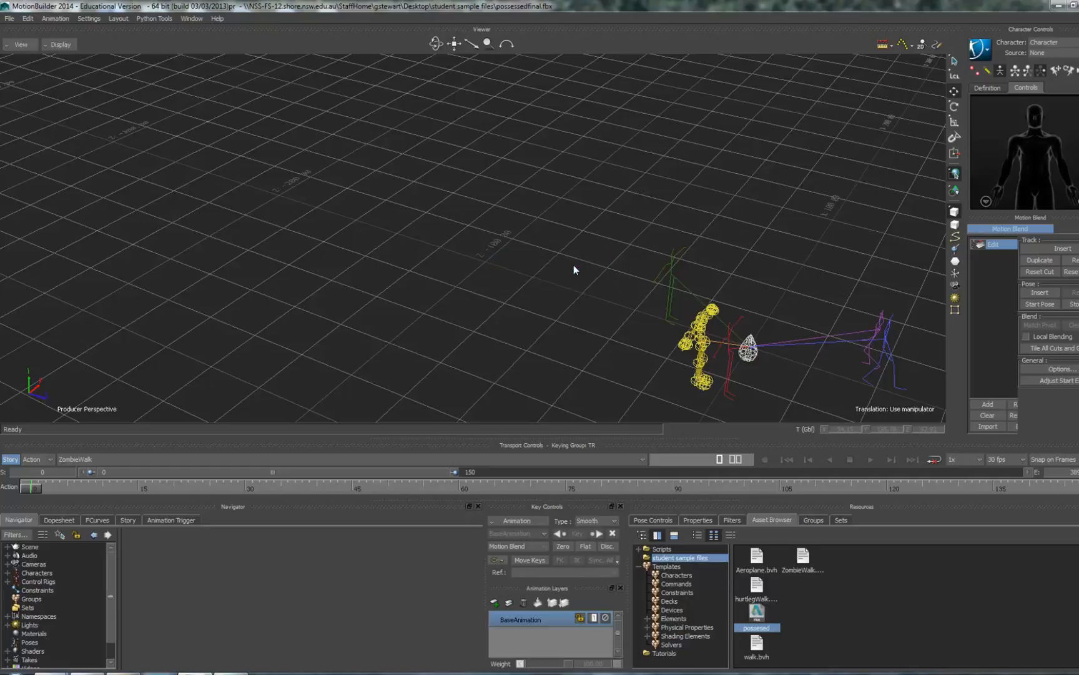
Delete the spotlight that came in with the merged character
scroll(589, 303, "up", 3)
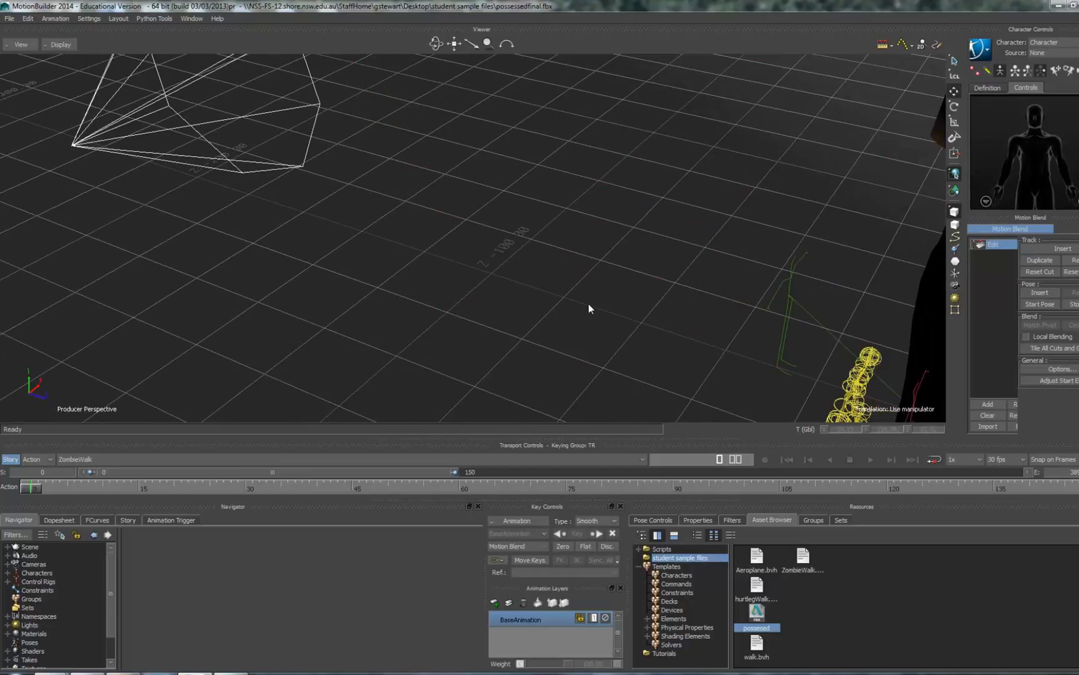
scroll(588, 304, "down", 10)
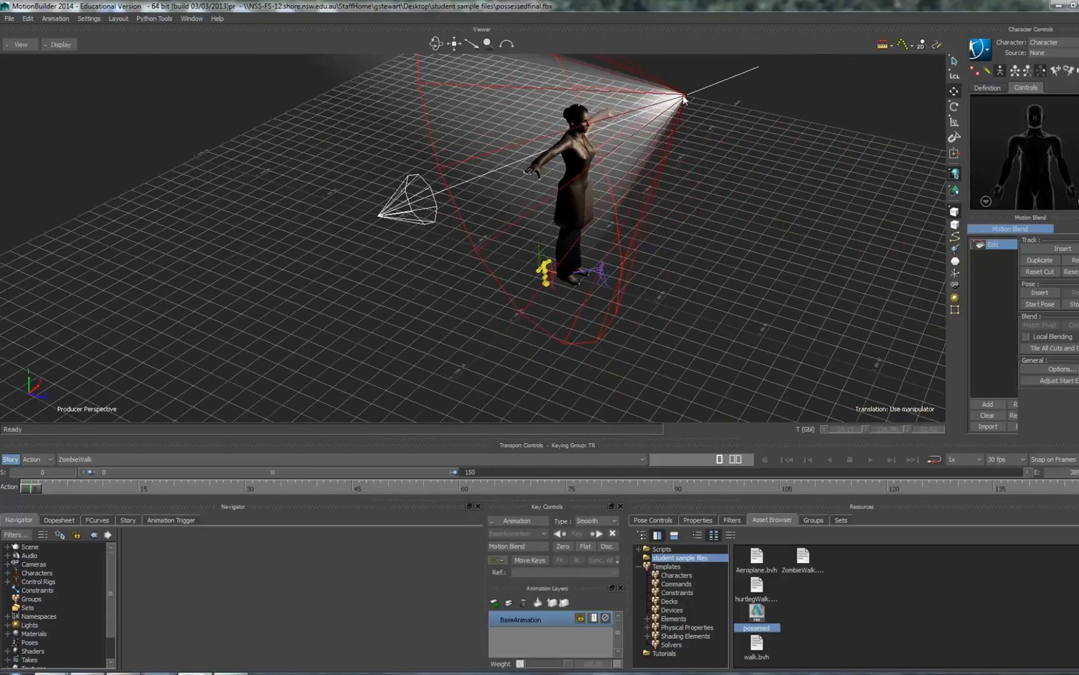
left_click(684, 99)
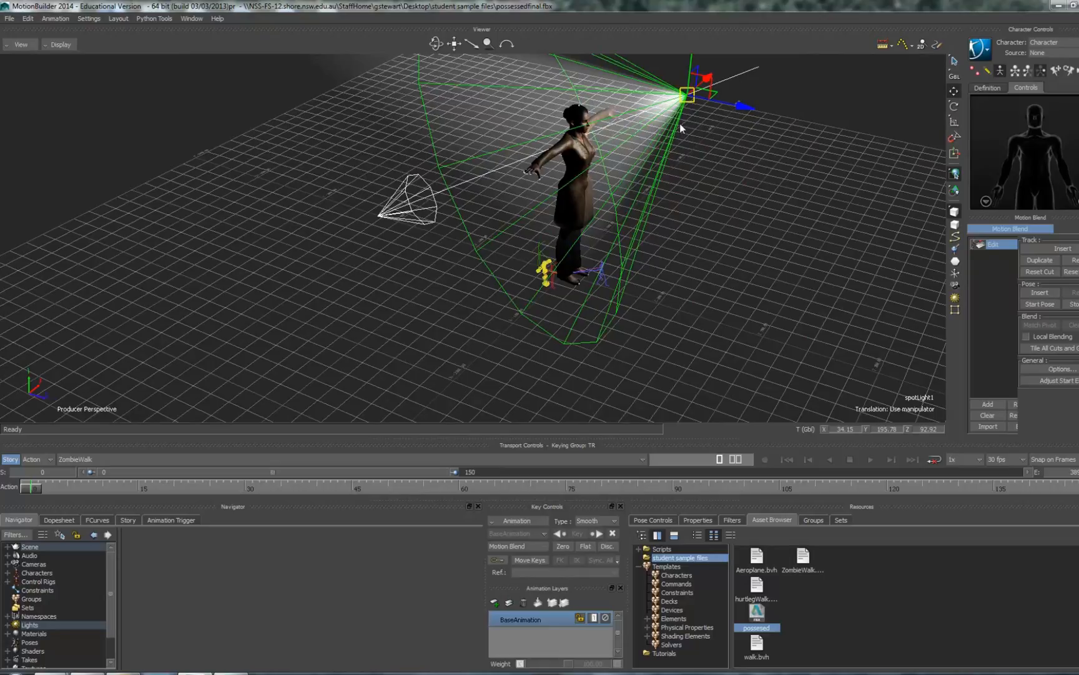
key("Delete")
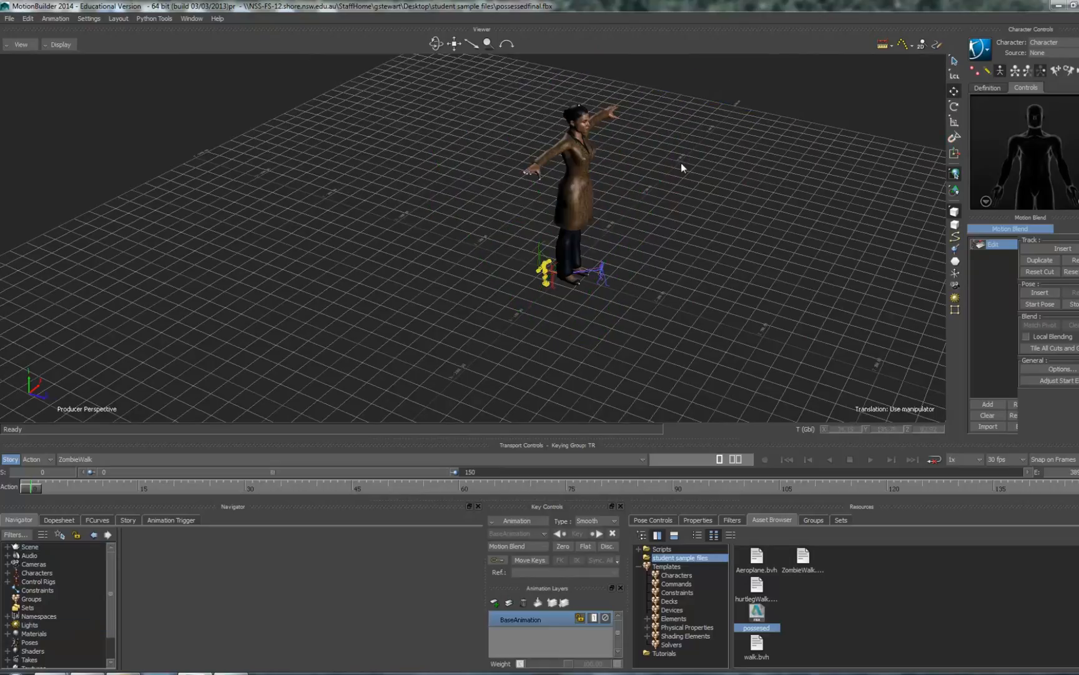
Make Character 1 the current character and set its source to Character
left_click(1040, 44)
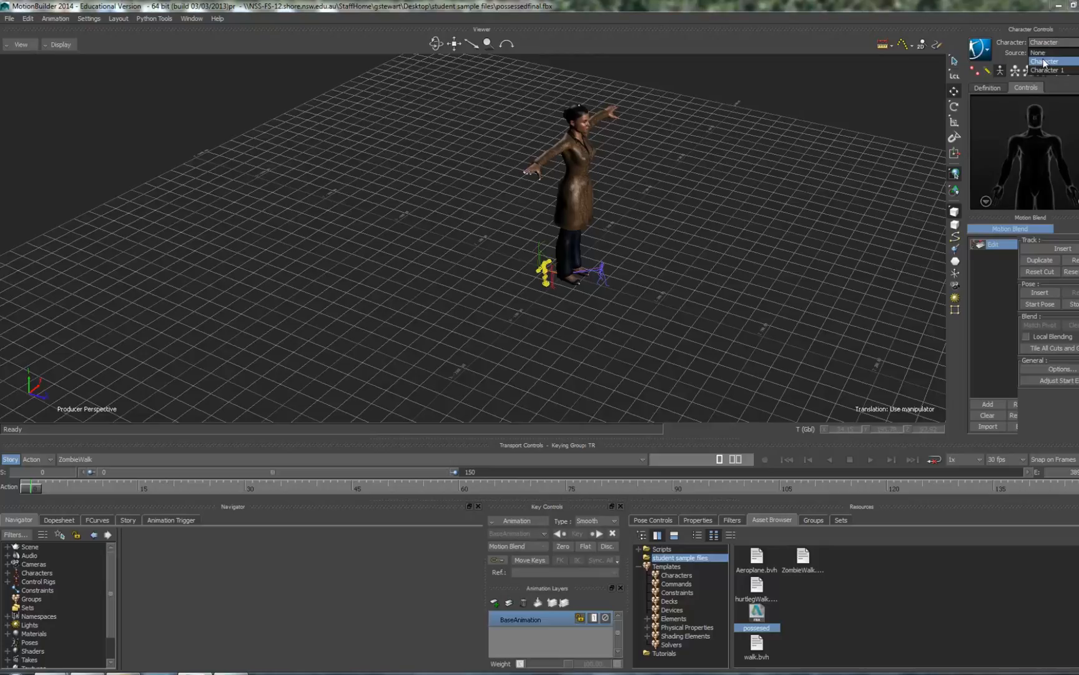
left_click(1044, 70)
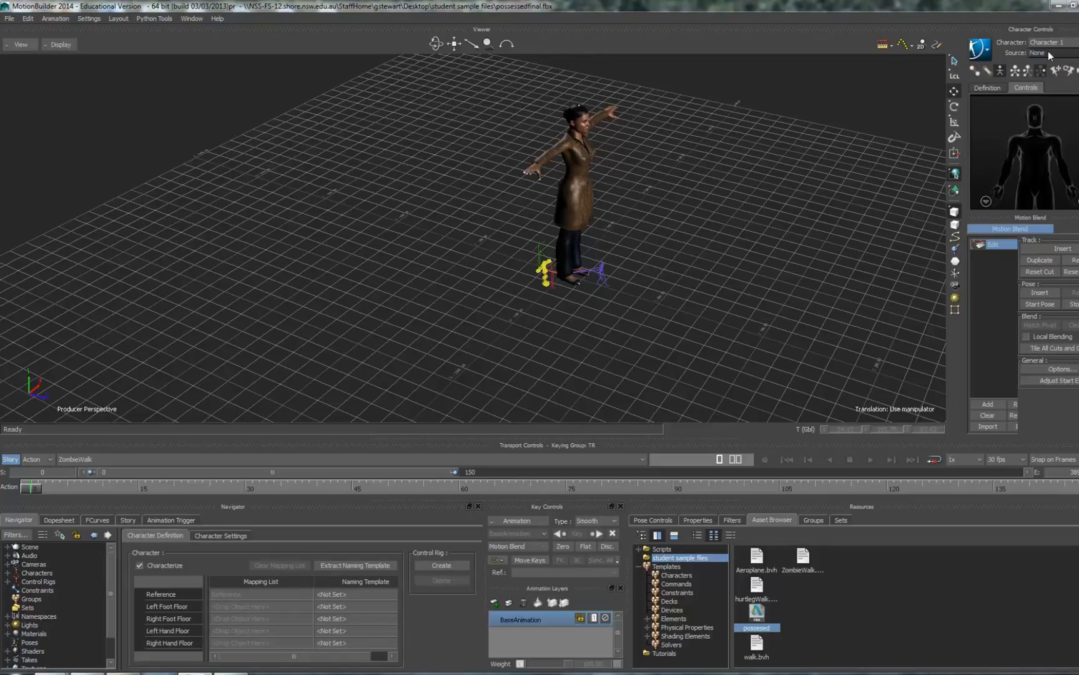
left_click(1049, 54)
left_click(1045, 89)
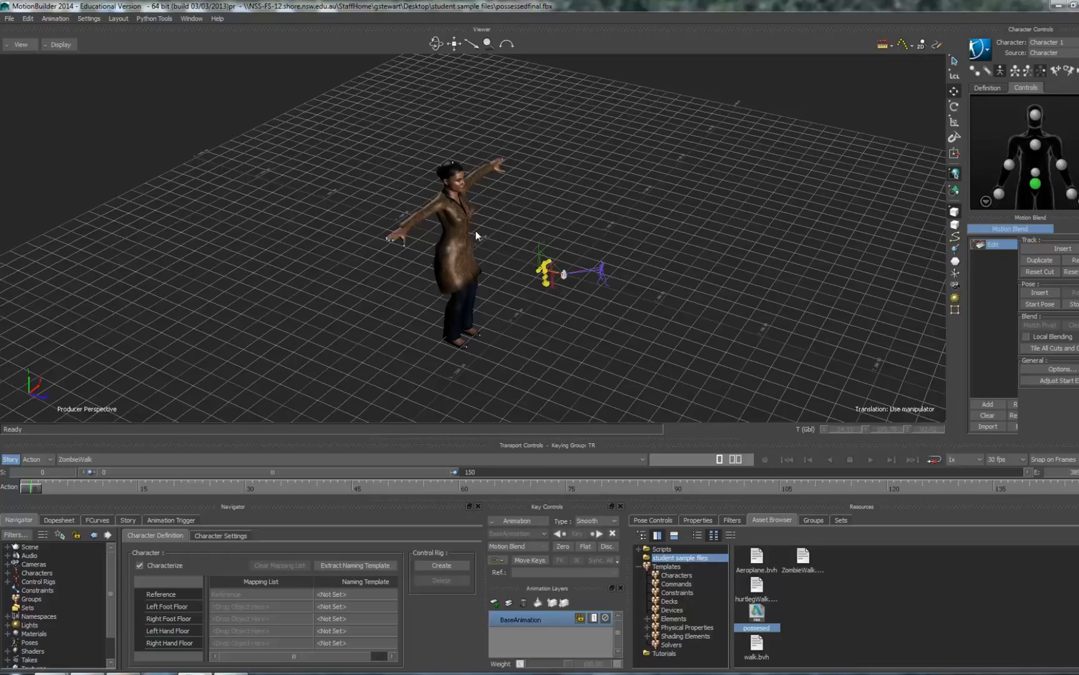
Test the playback, return to the first frame, and extend the visible time range to the take's end before playing again
left_click(870, 460)
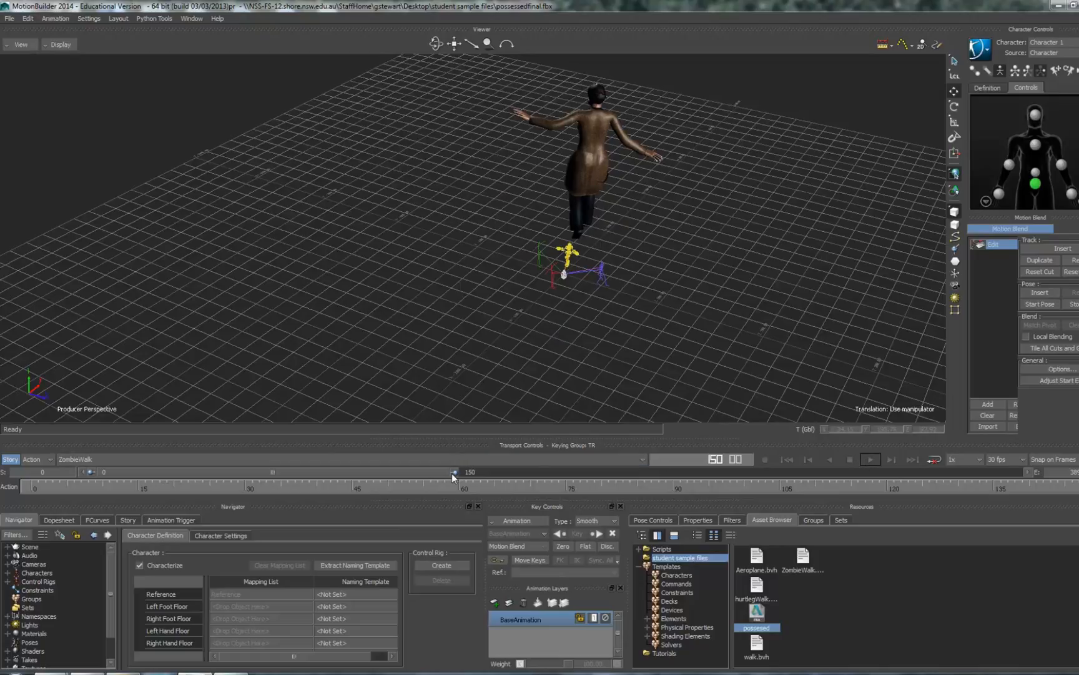
left_click(789, 459)
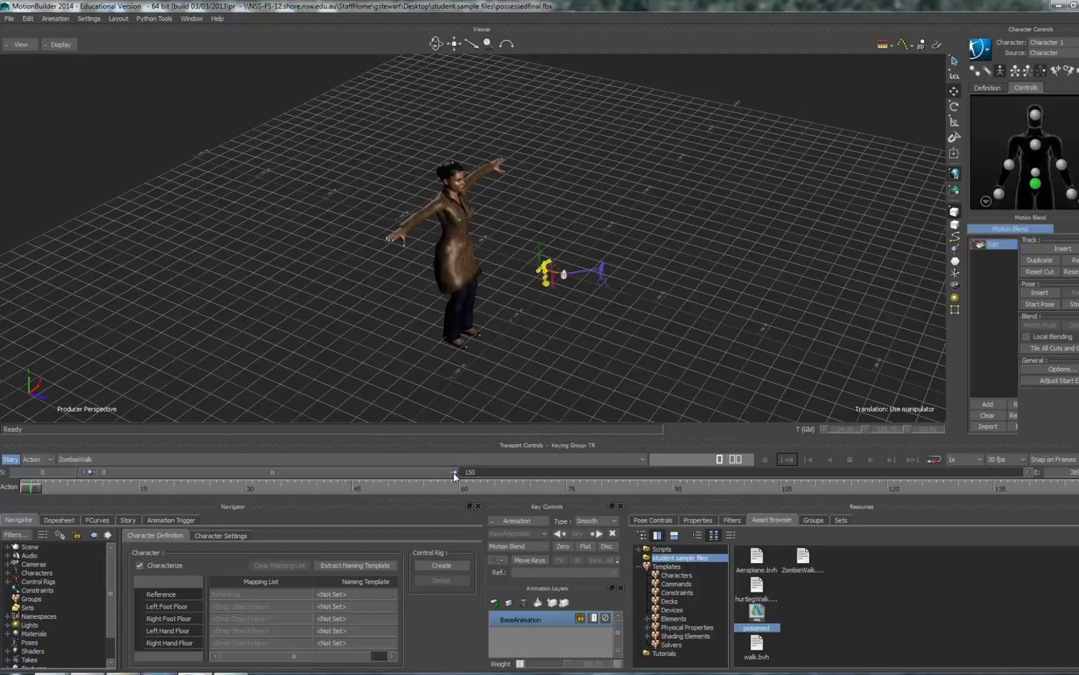
left_click_drag(457, 475, 1020, 473)
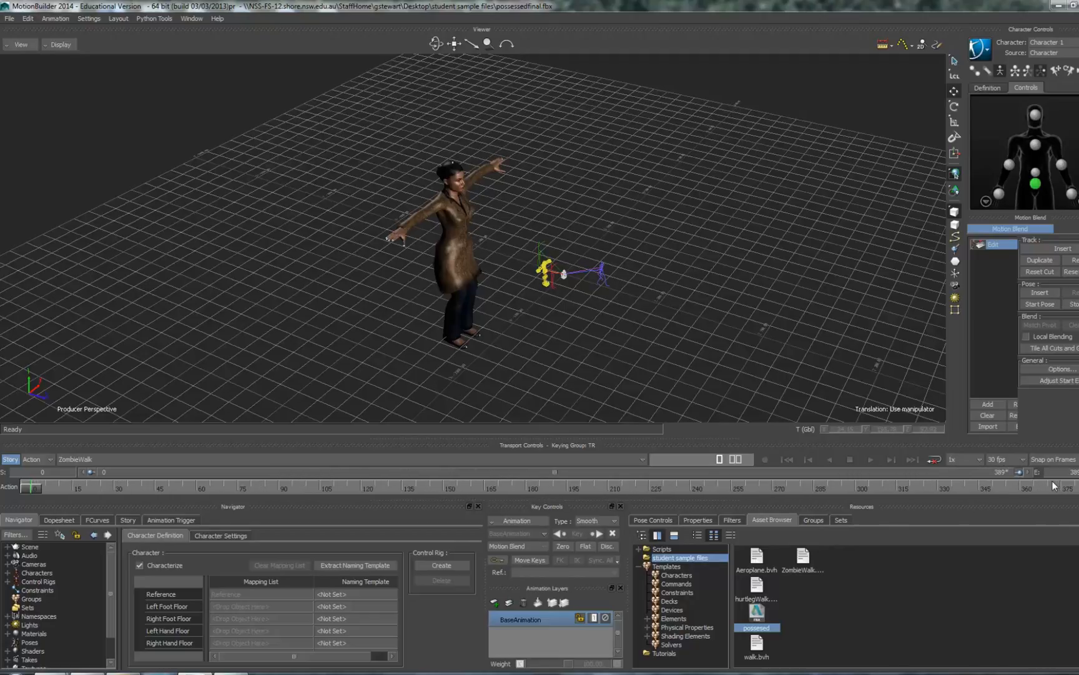
left_click(867, 459)
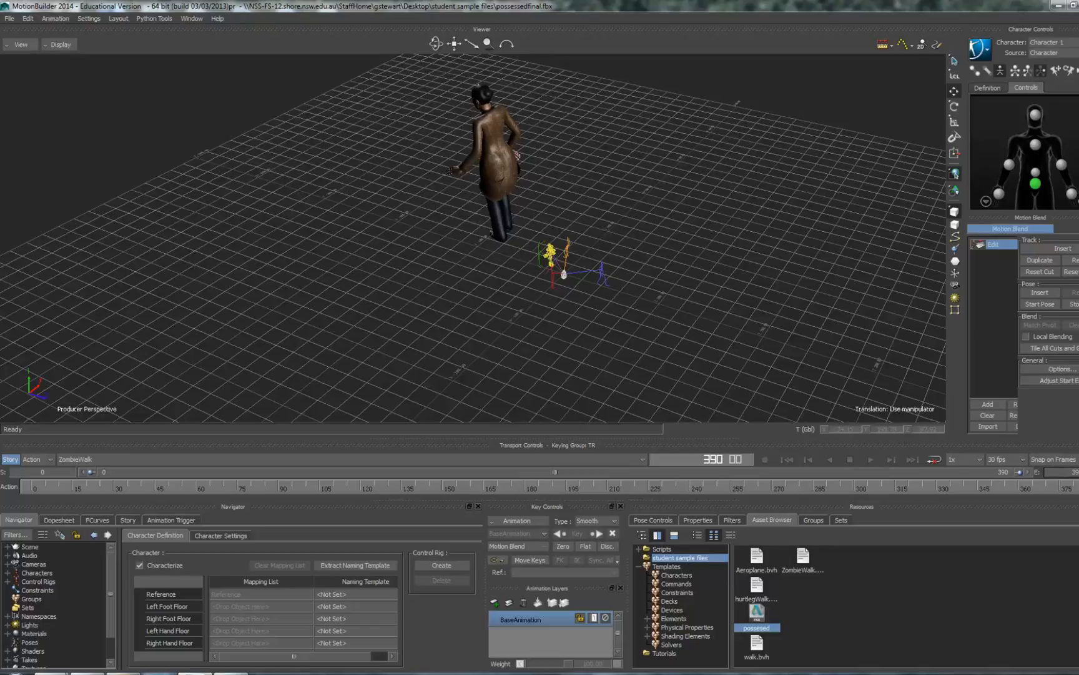
Set the take's end frame to 500 and play the take
double_click(1065, 472)
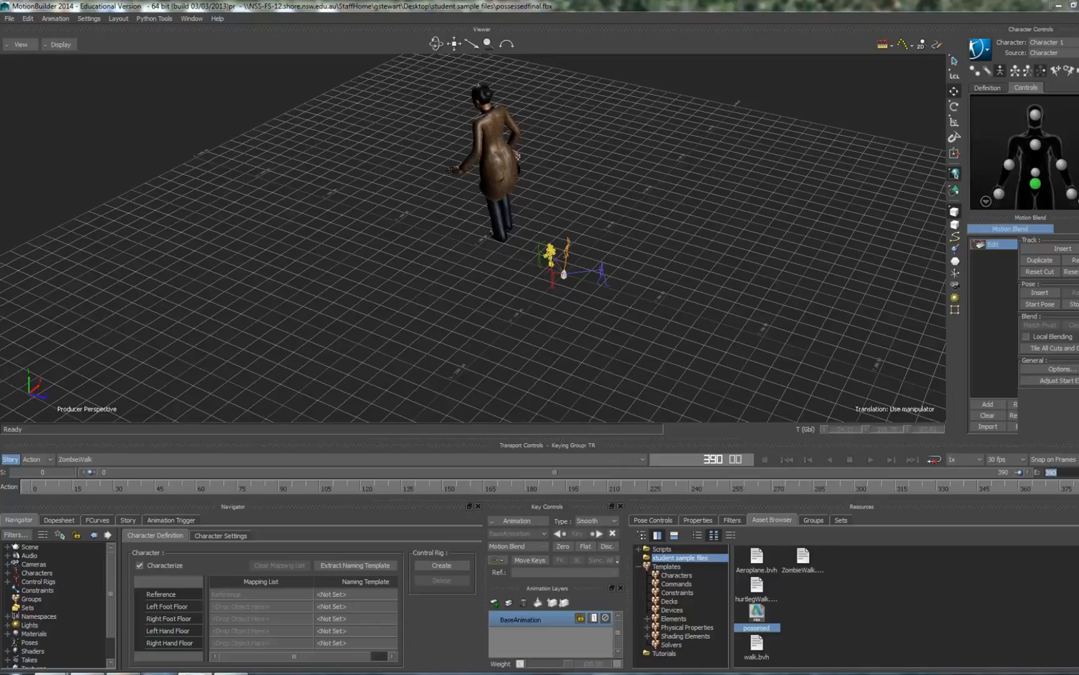
type("500")
key("Return")
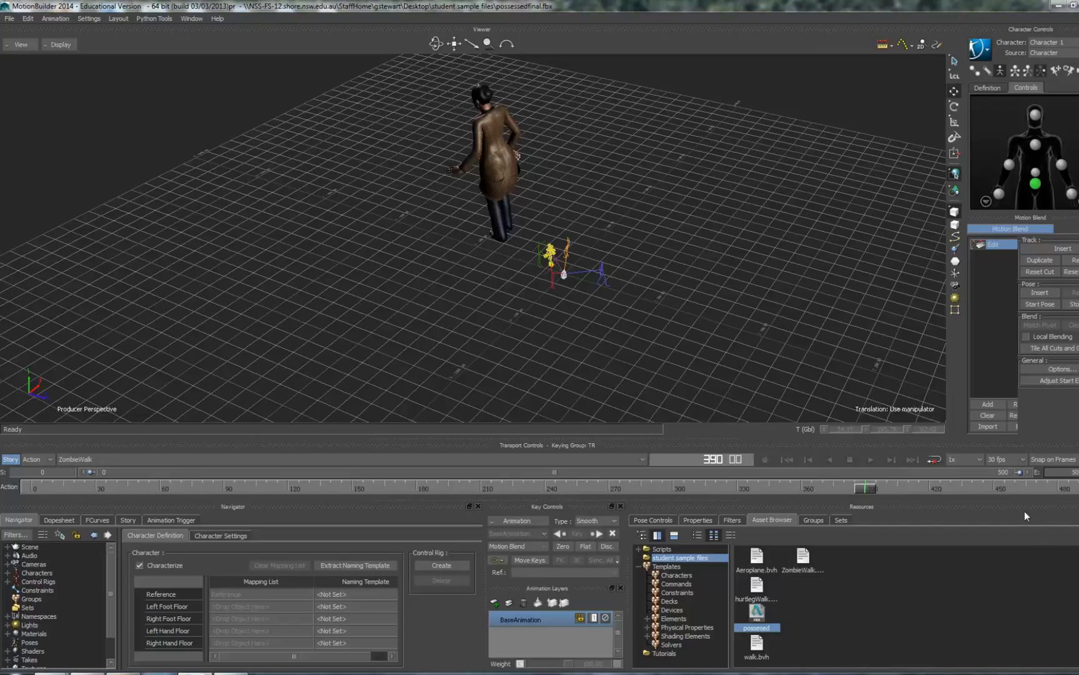
left_click(873, 459)
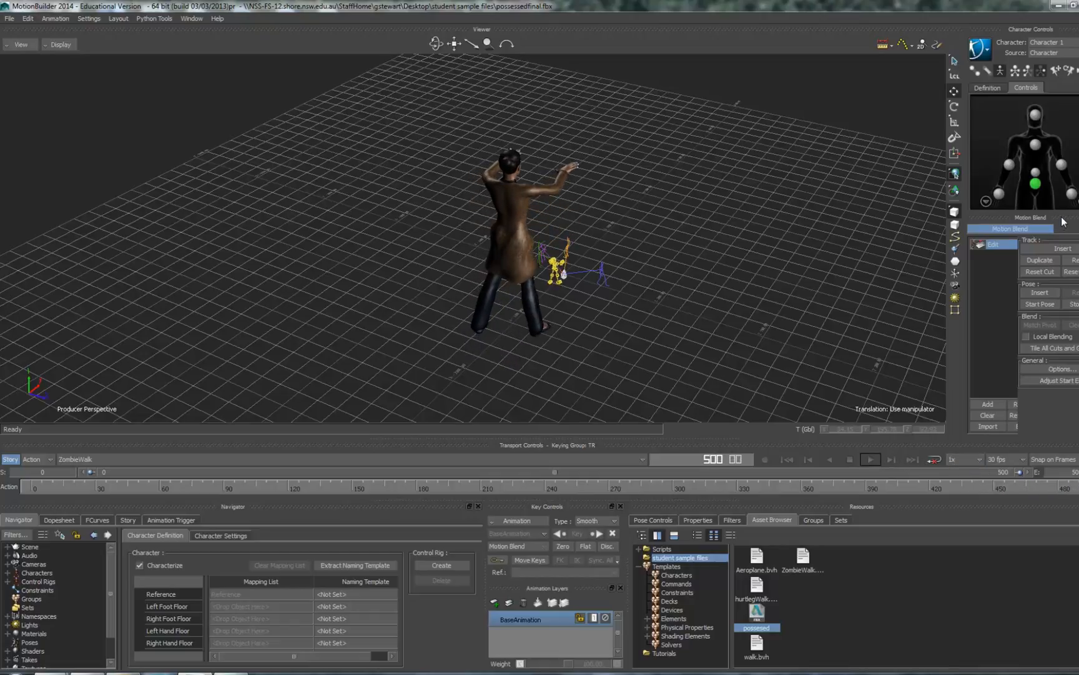
Undock and widen the Motion Blend window to check where the blended clips end, and dock it back
left_click_drag(1060, 218, 267, 83)
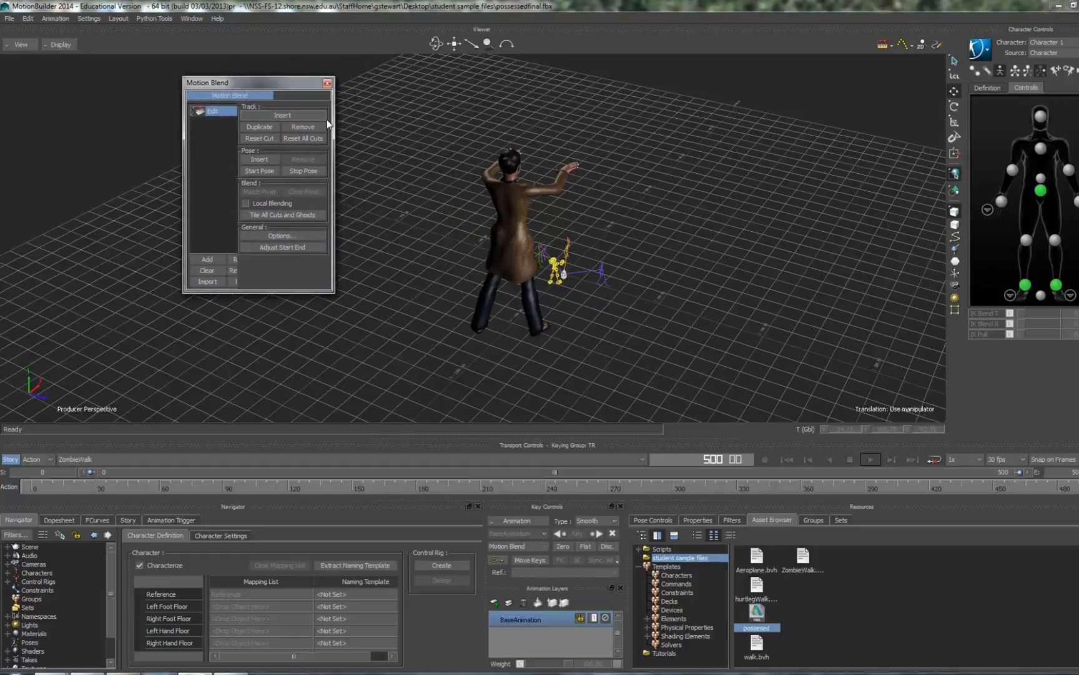
left_click_drag(333, 122, 869, 206)
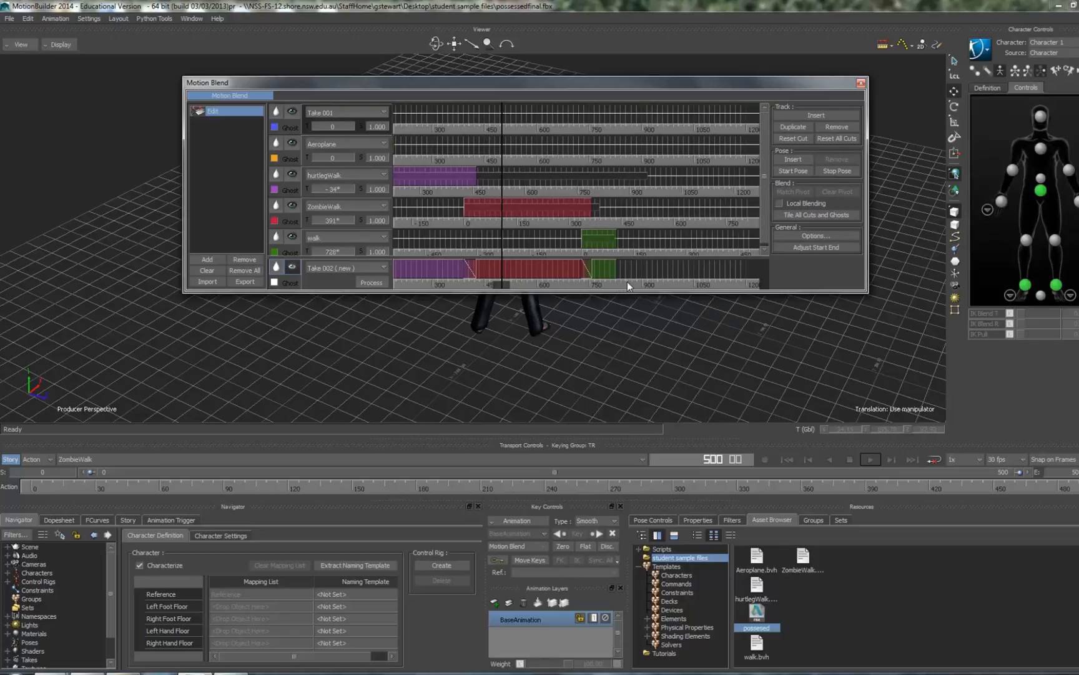
left_click_drag(751, 84, 1008, 353)
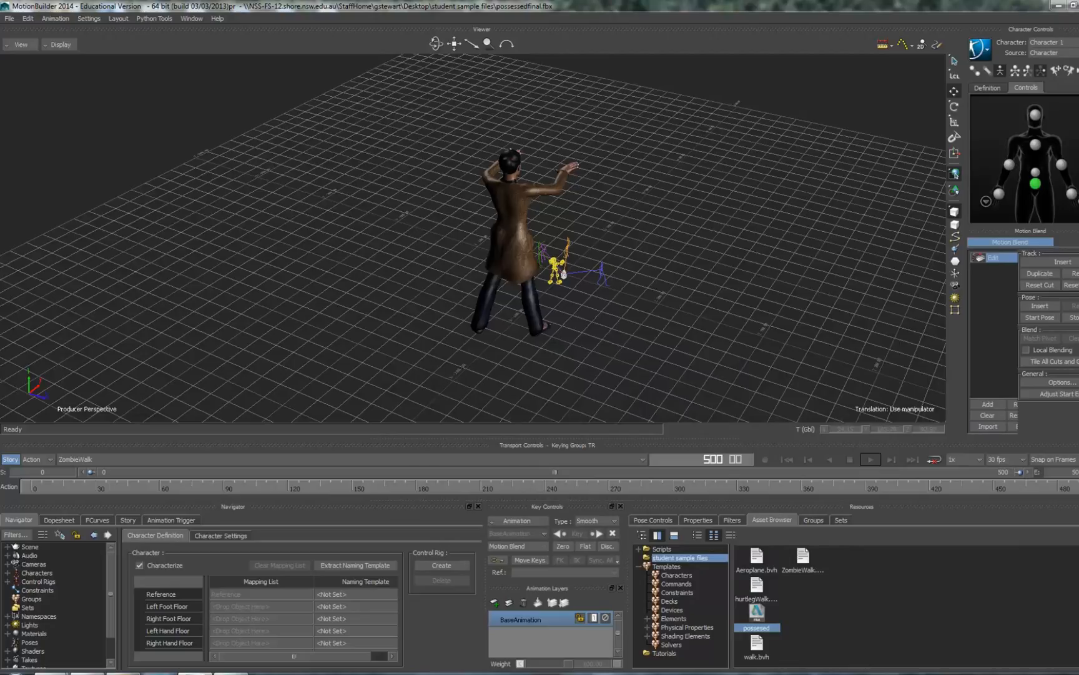
Set the take's end frame to 800 and play the remaining motion
left_click(1056, 472)
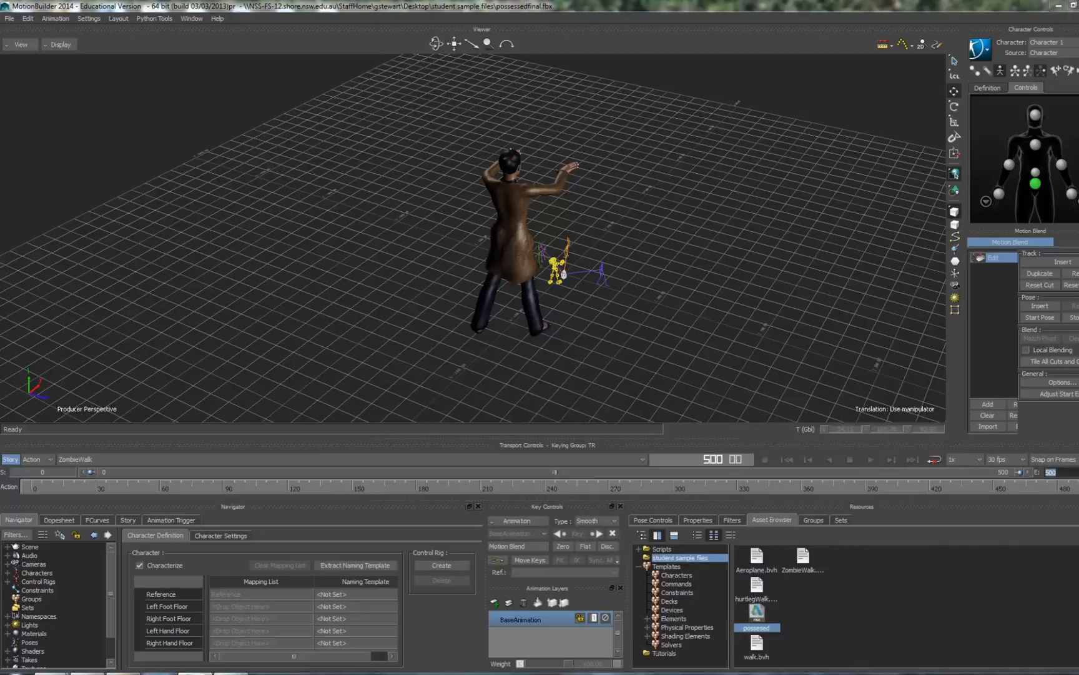
type("800")
key("Return")
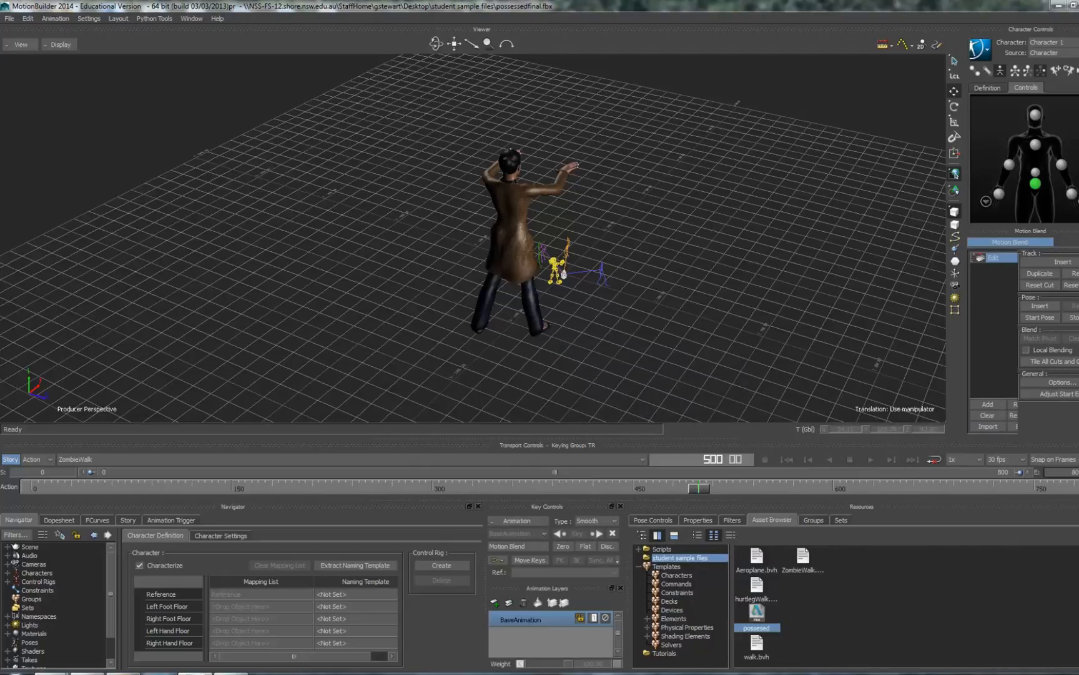
left_click(869, 459)
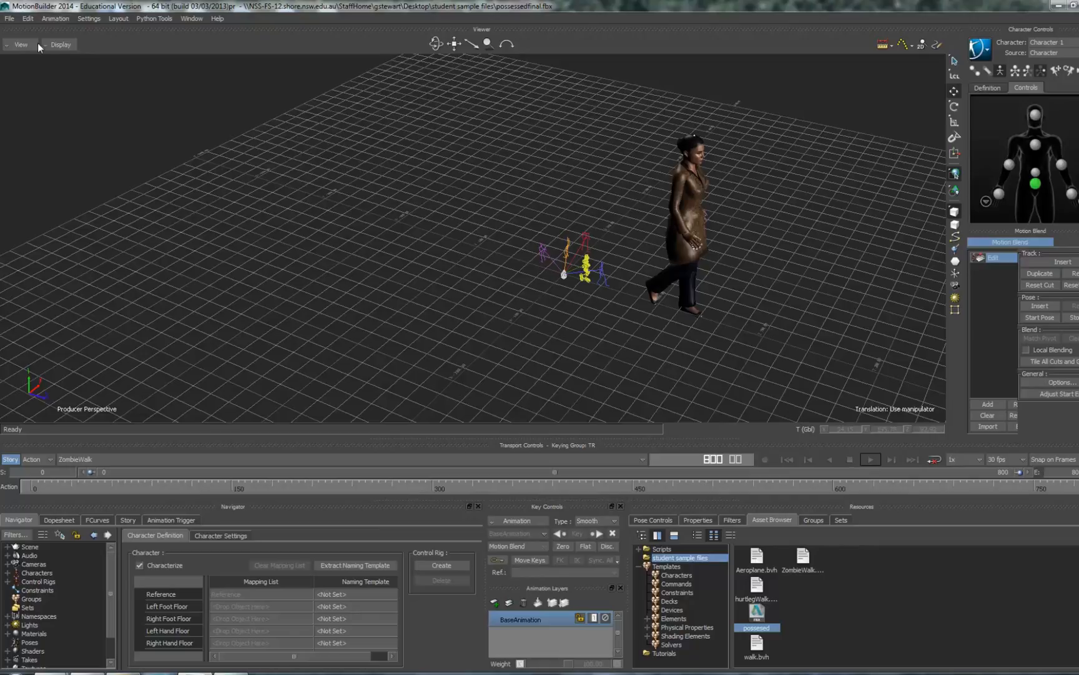
Save the scene under its current file name
left_click(13, 19)
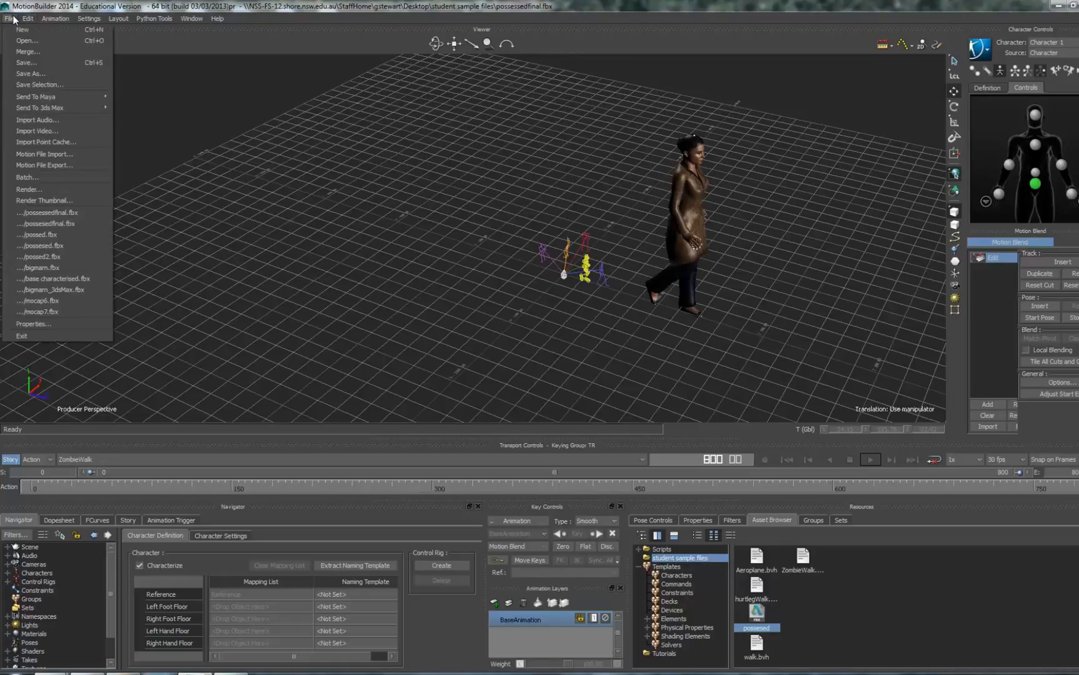
left_click(25, 62)
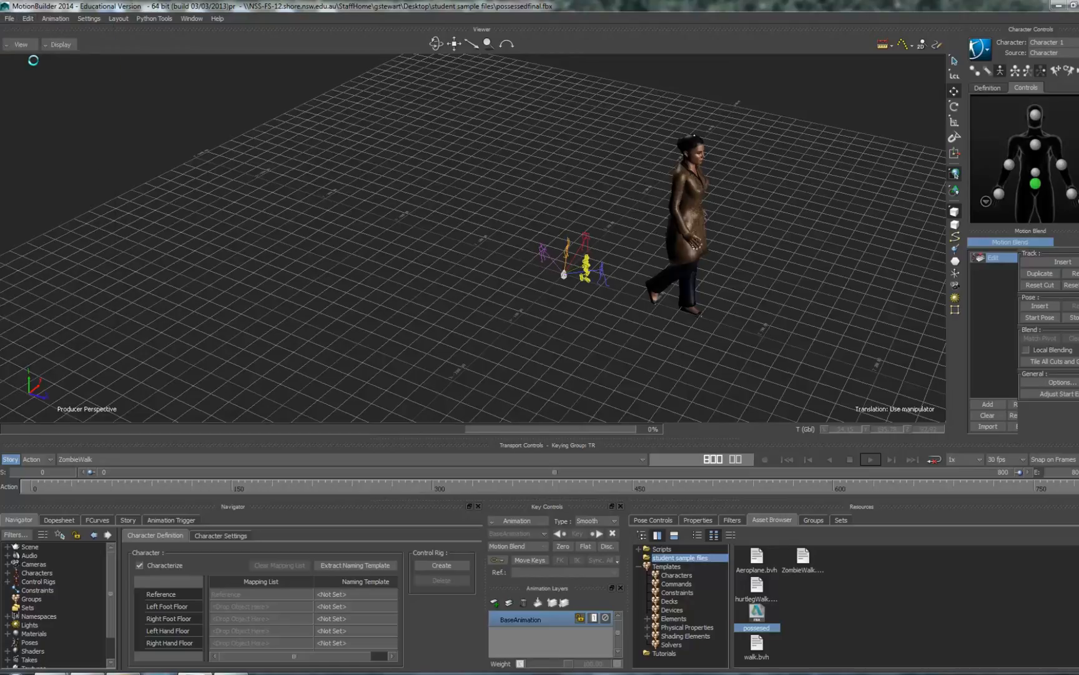
left_click(10, 20)
left_click(64, 29)
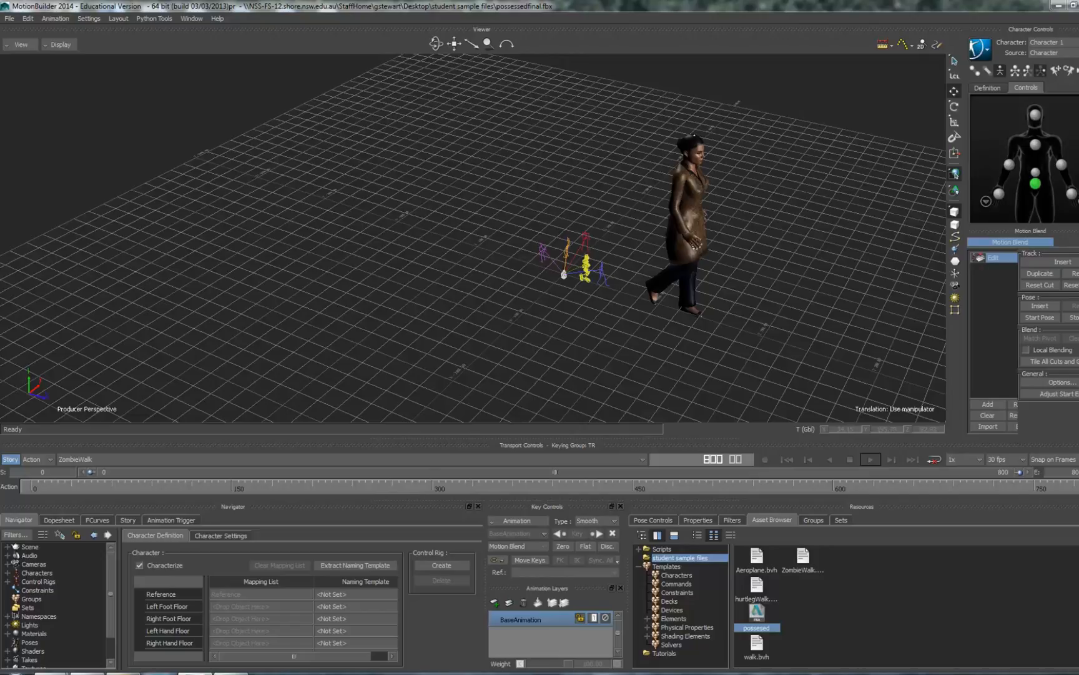
Start 3ds Max 2014 - English and close its welcome screen
left_click(16, 672)
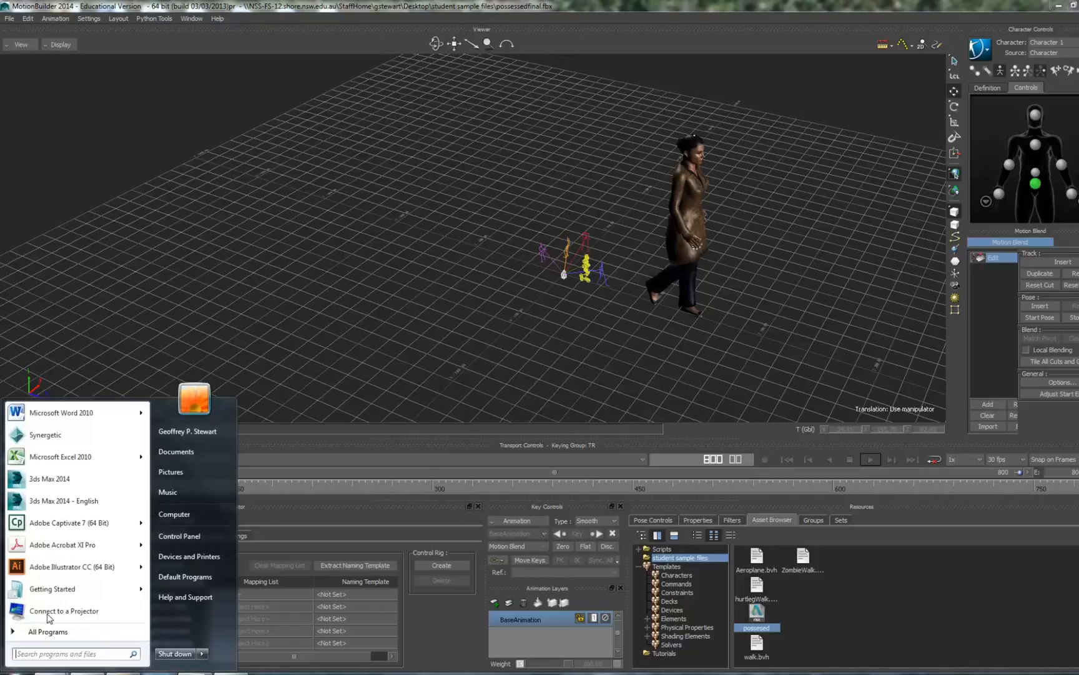
left_click(65, 501)
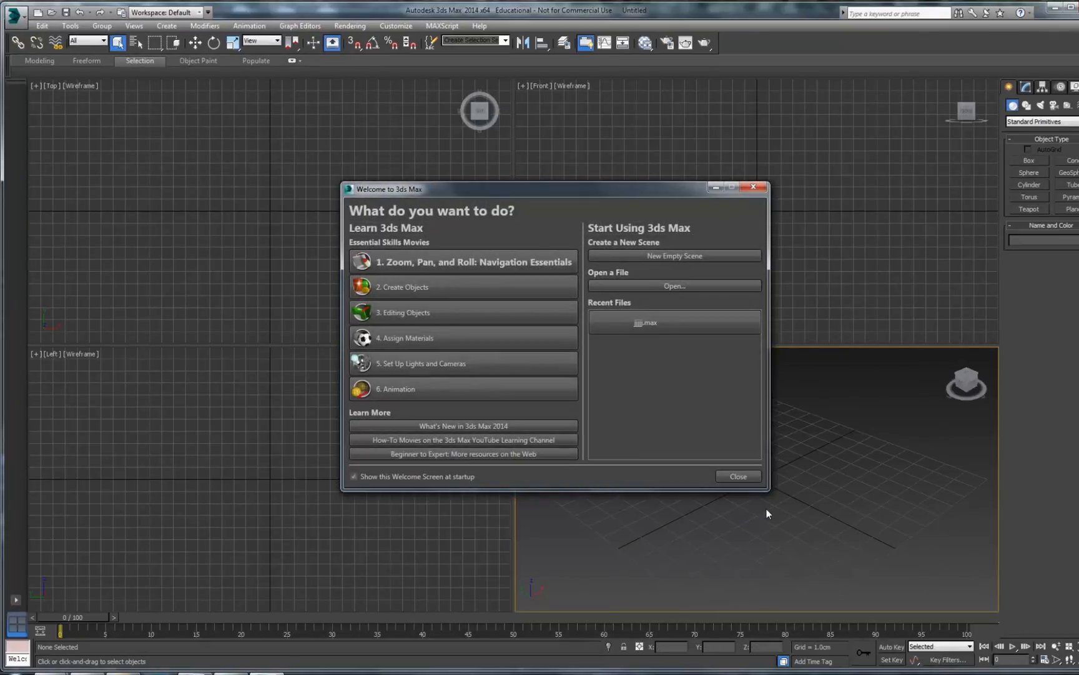
left_click(754, 476)
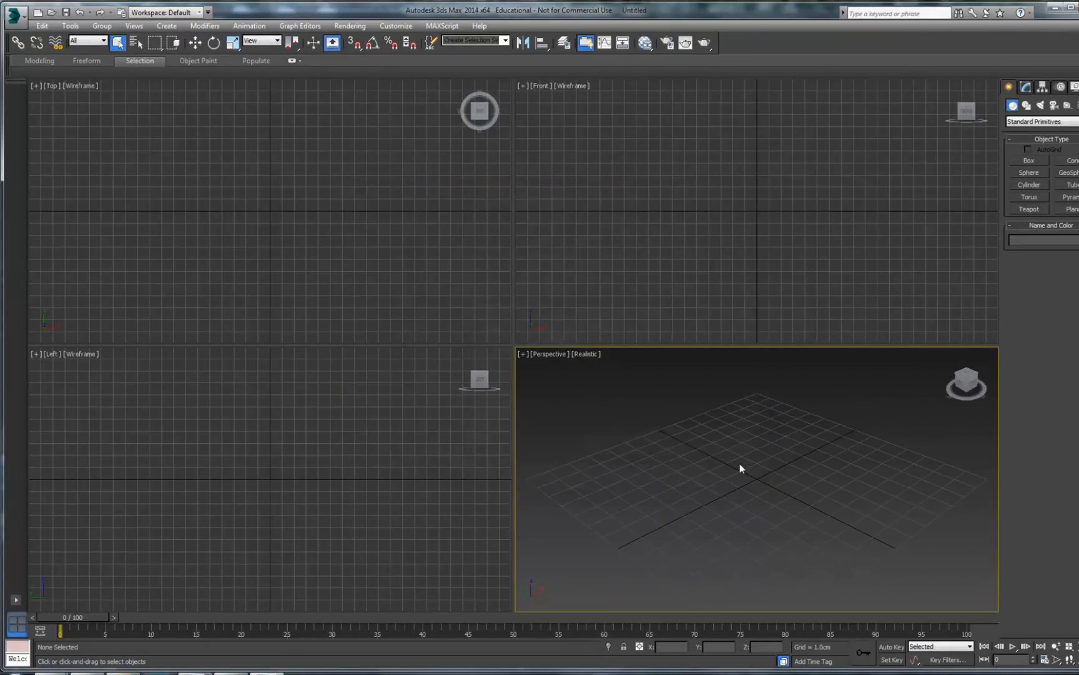
Send the empty 3ds Max scene to MotionBuilder with Update Current Scene, accepting the prompt, and view the updated scene
left_click(14, 15)
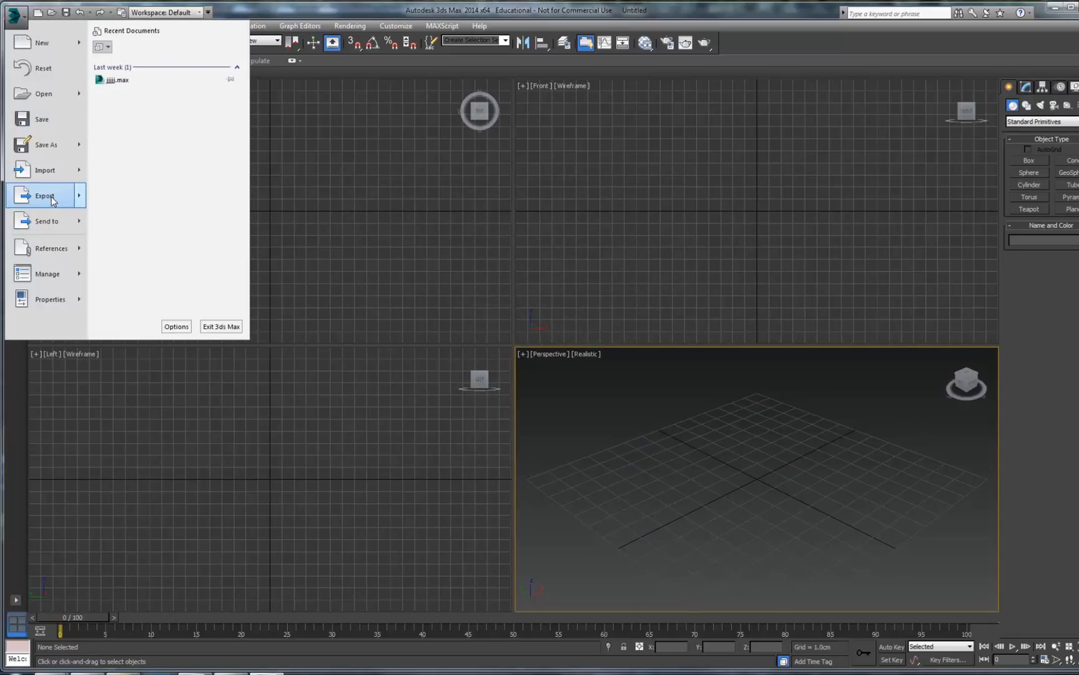
mouse_move(44, 223)
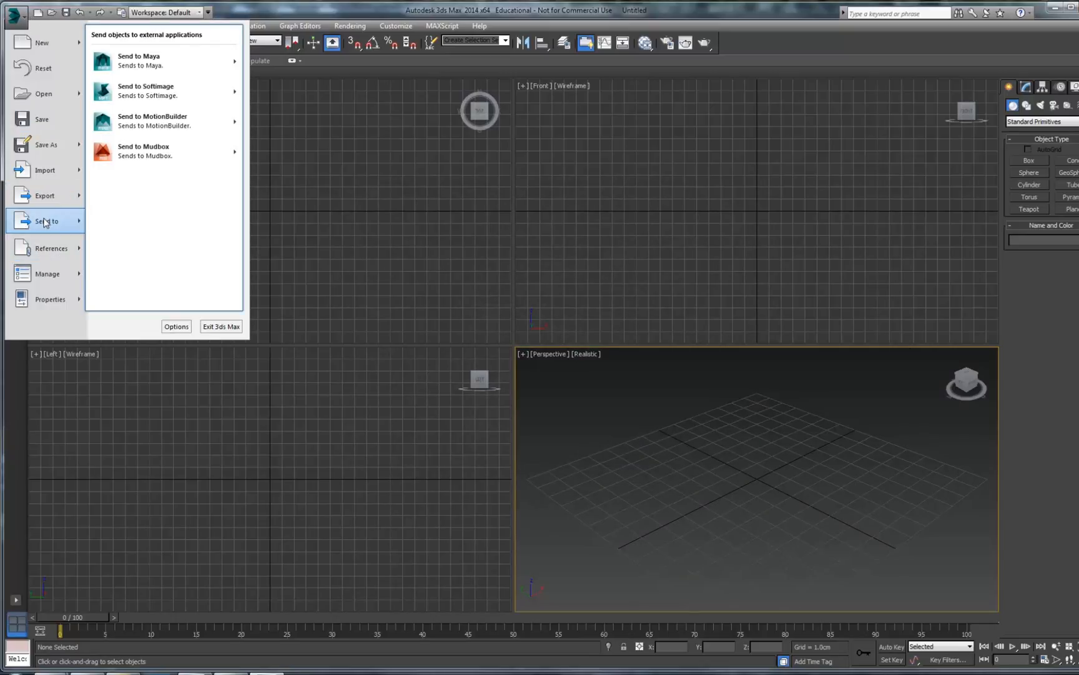
mouse_move(168, 120)
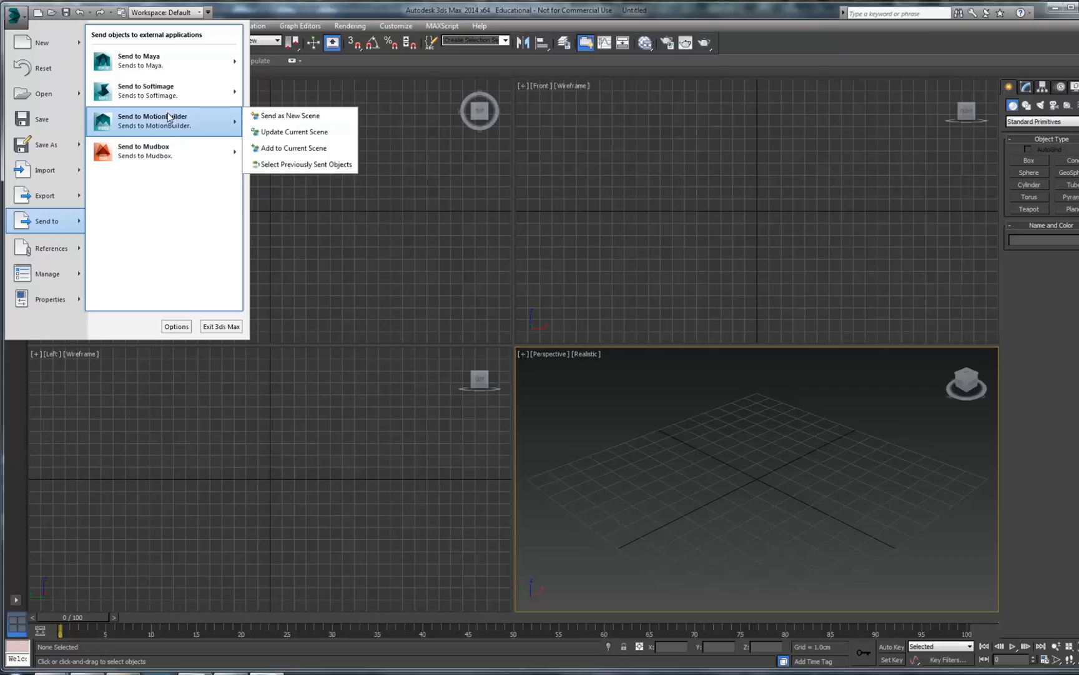
left_click(292, 133)
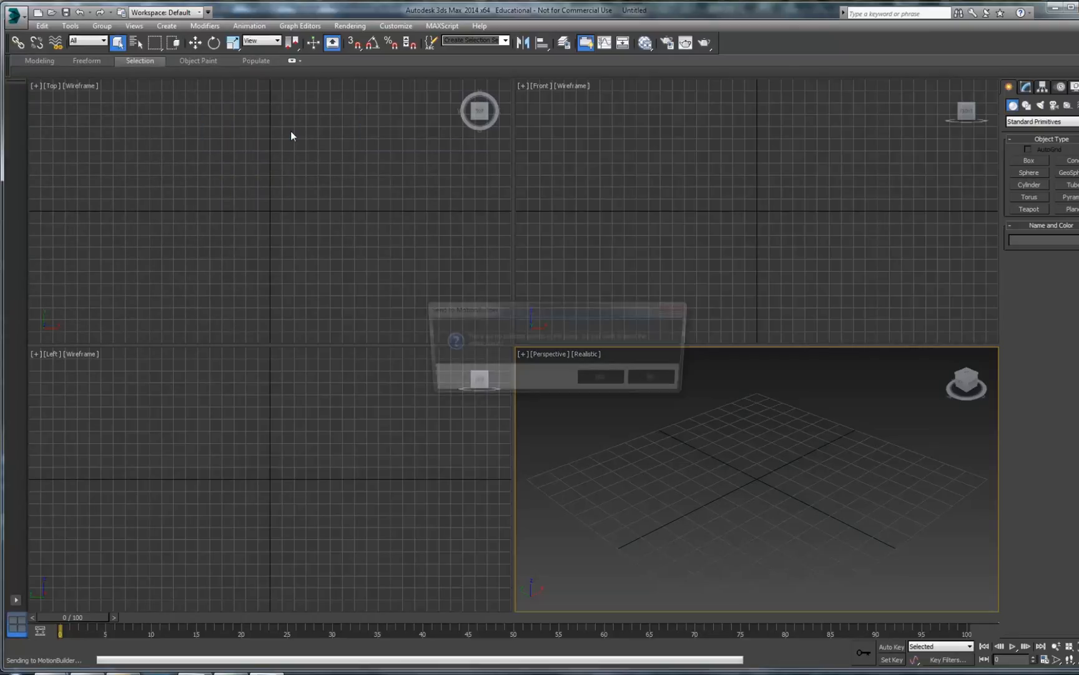
left_click(611, 381)
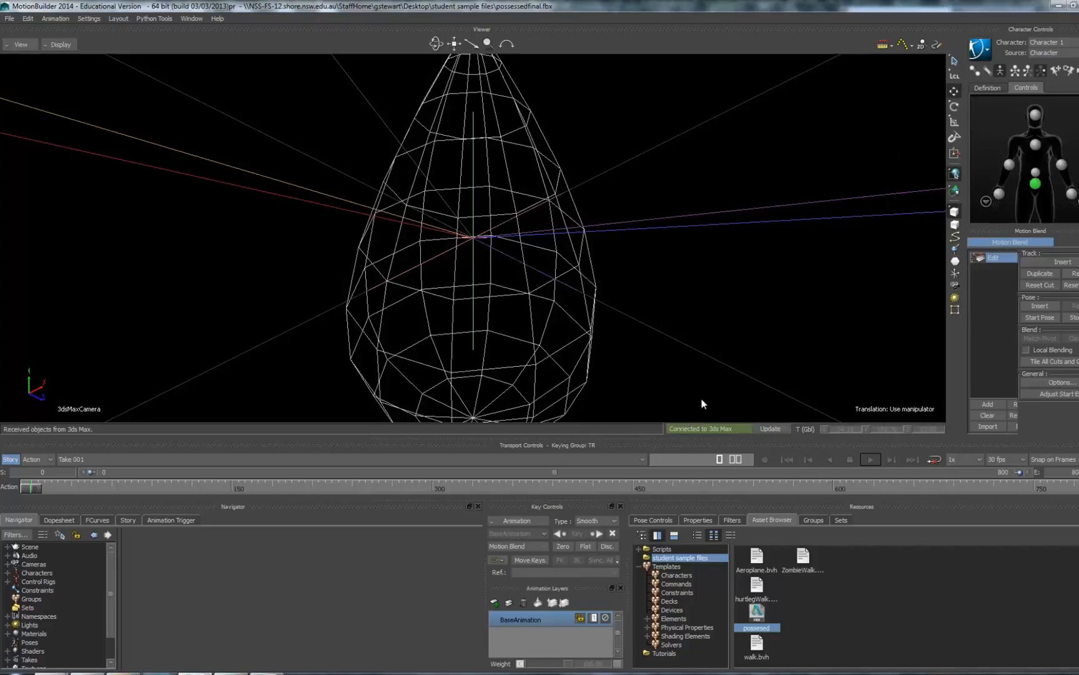
scroll(686, 284, "down", 5)
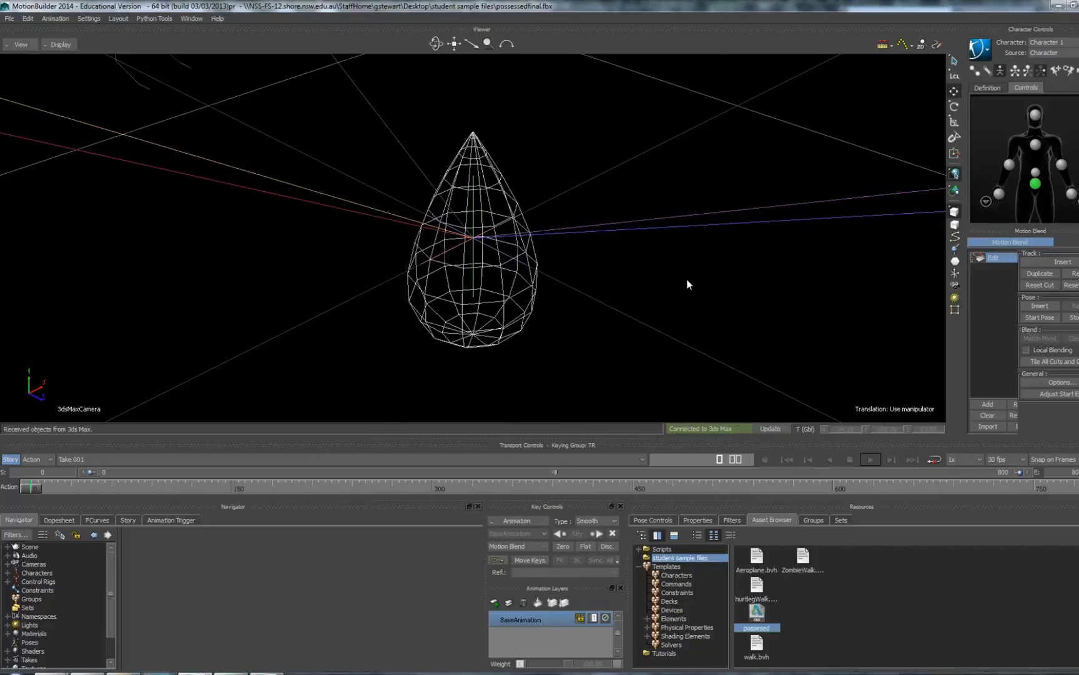
Switch the viewer from the 3dsMaxCamera to the Producer Perspective camera so the character and skeletons are in view
scroll(684, 286, "down", 8)
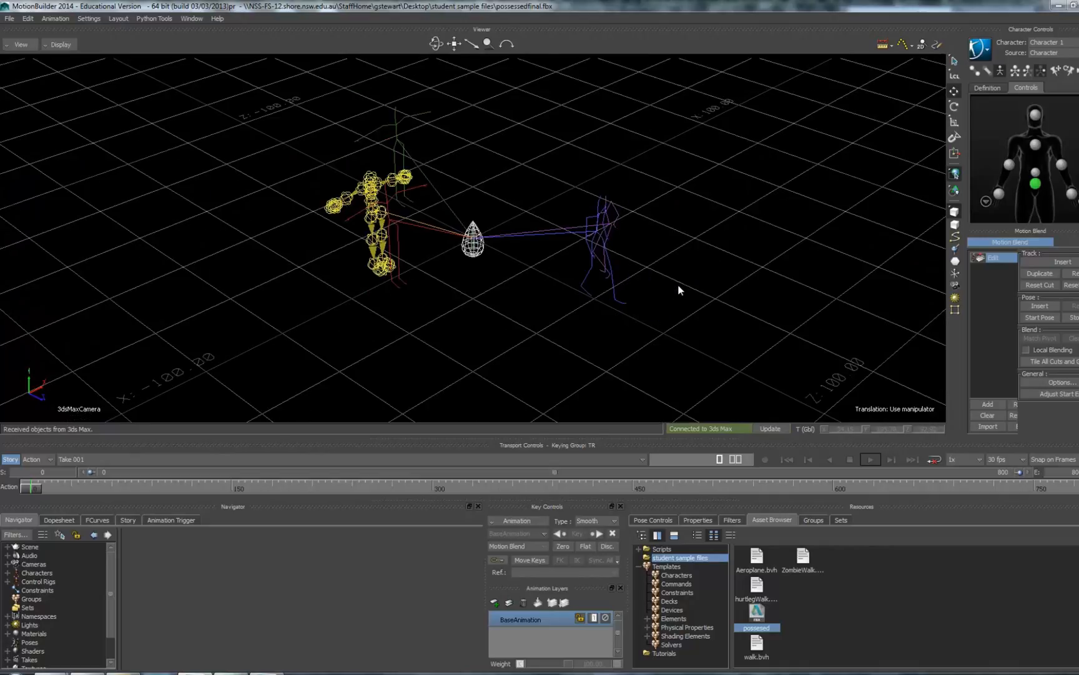
scroll(421, 219, "down", 3)
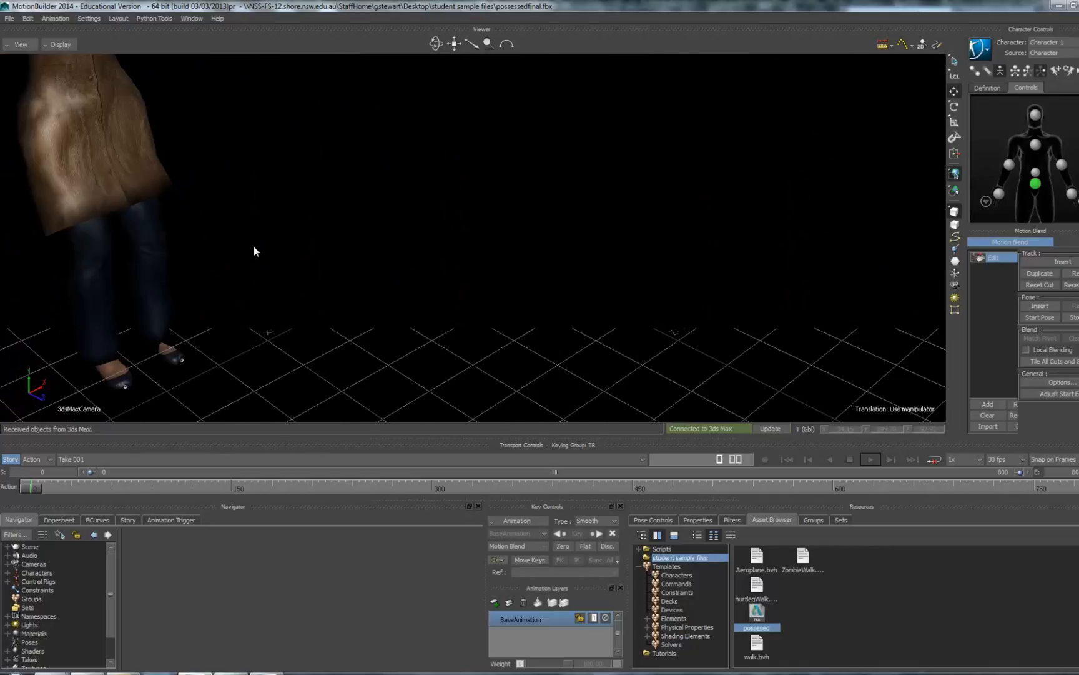
scroll(234, 228, "down", 2)
scroll(150, 147, "up", 5)
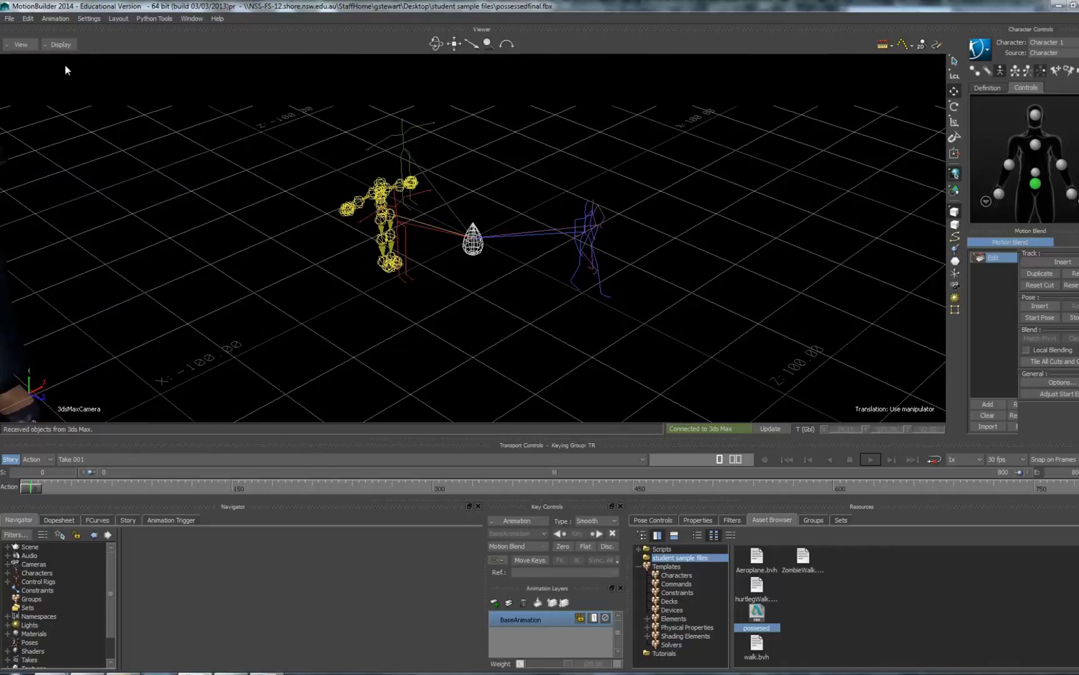
left_click(30, 45)
mouse_move(30, 80)
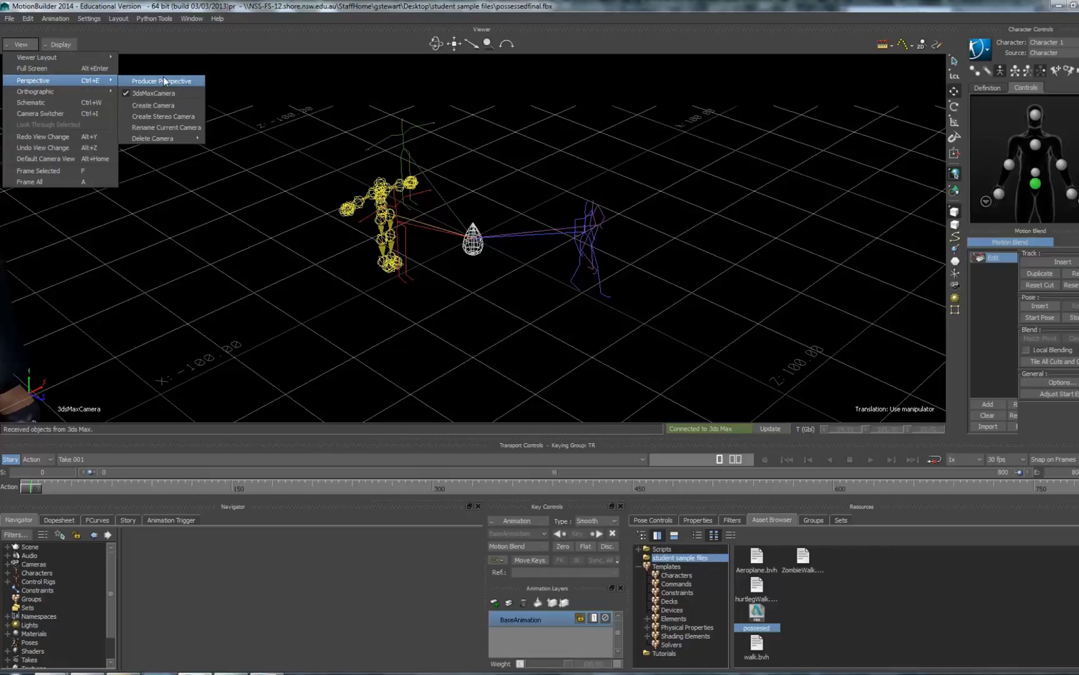
left_click(144, 79)
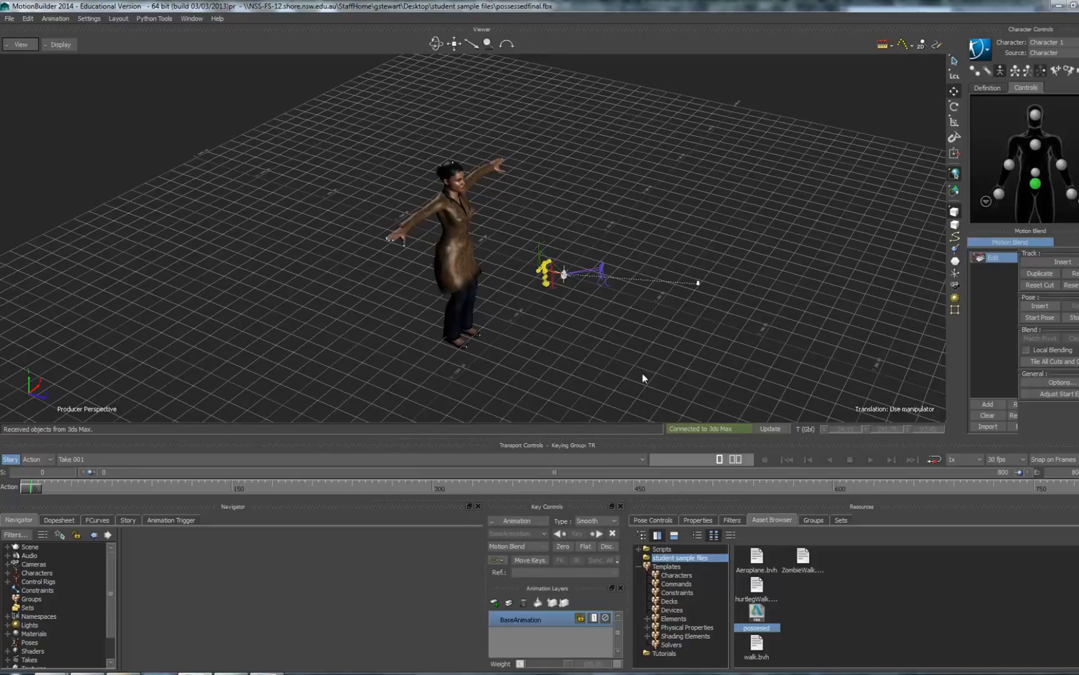
left_click(8, 18)
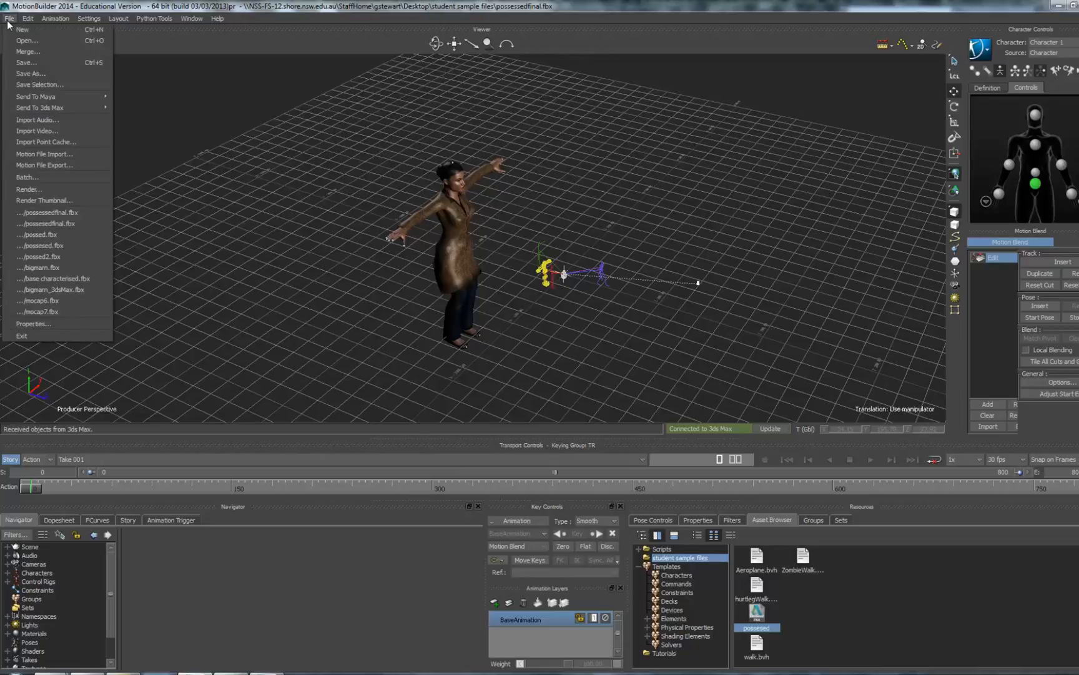
left_click(9, 21)
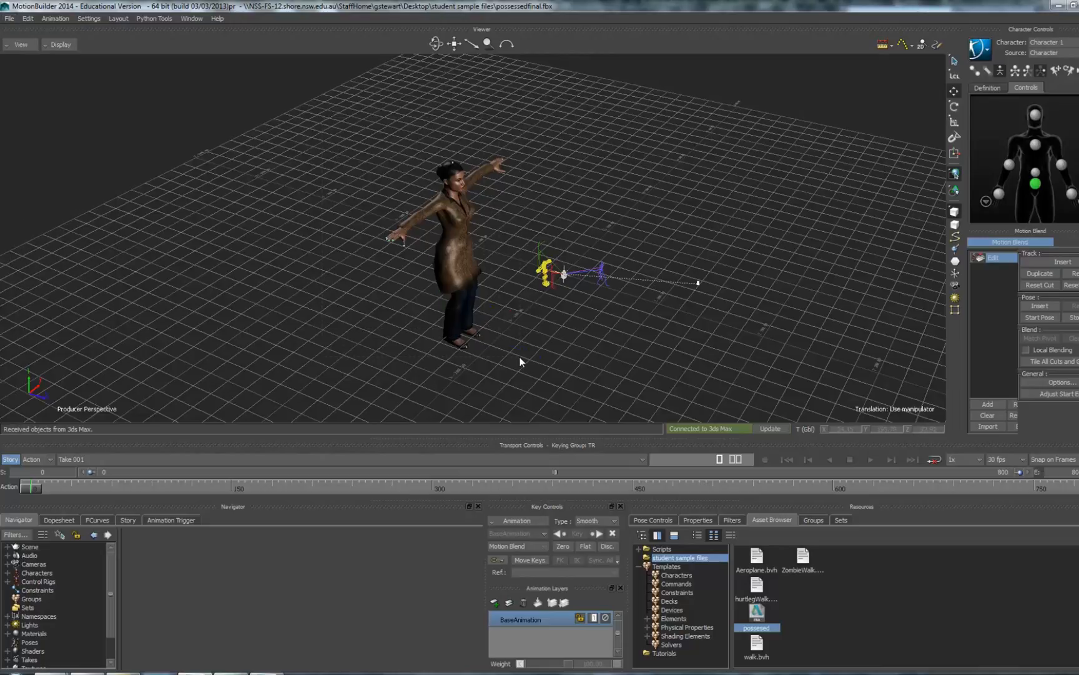
Select the whole character, expand the Motion Blend window to process the blended edit into Take 002 with the default options, and dock the window again
left_click_drag(323, 129, 520, 357)
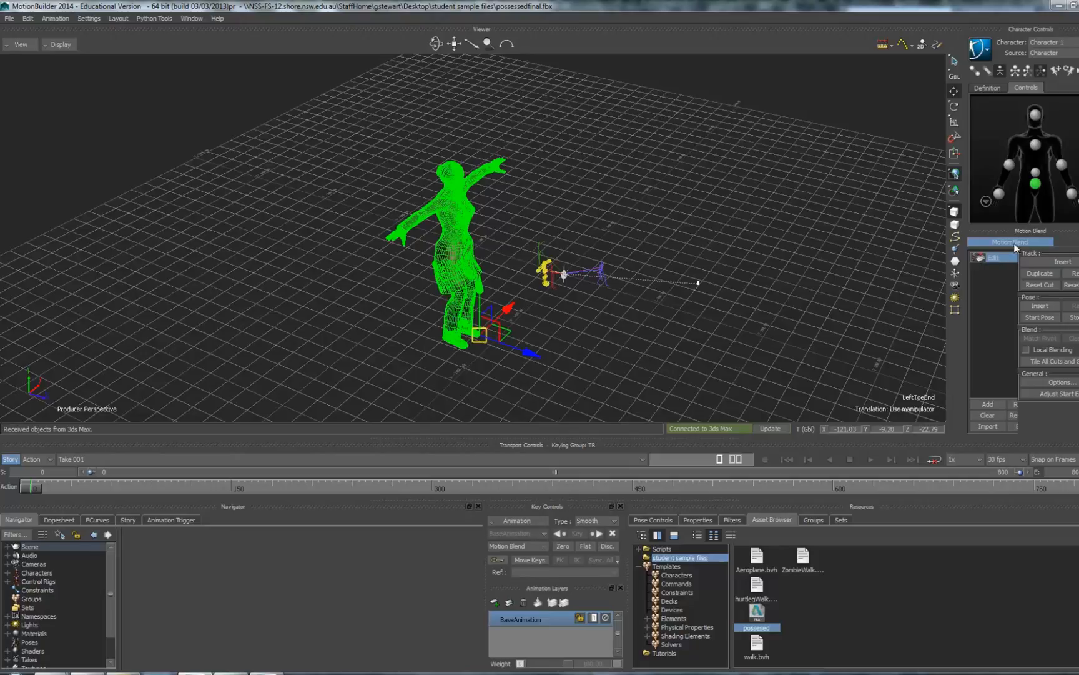
left_click_drag(1016, 231, 212, 83)
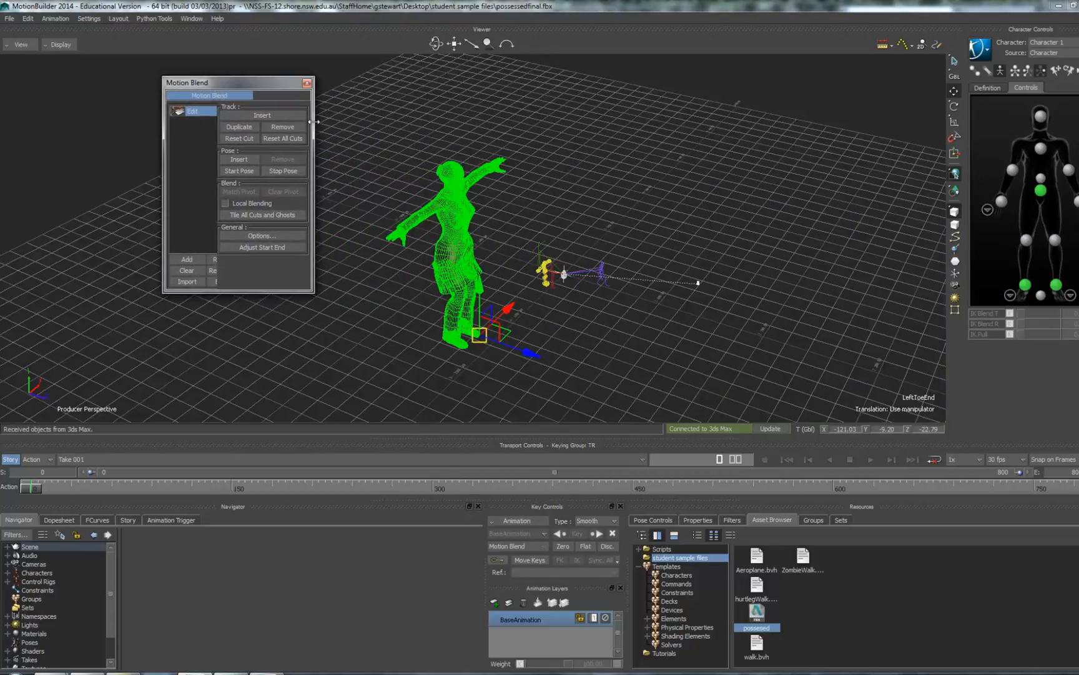
left_click_drag(315, 122, 840, 124)
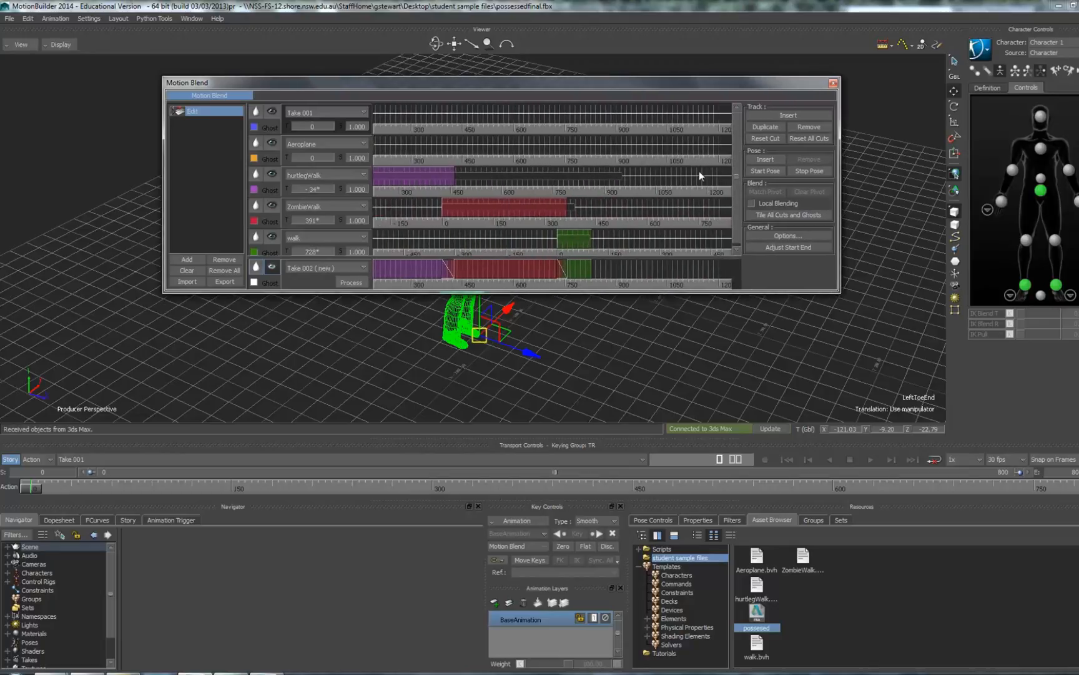
left_click(351, 283)
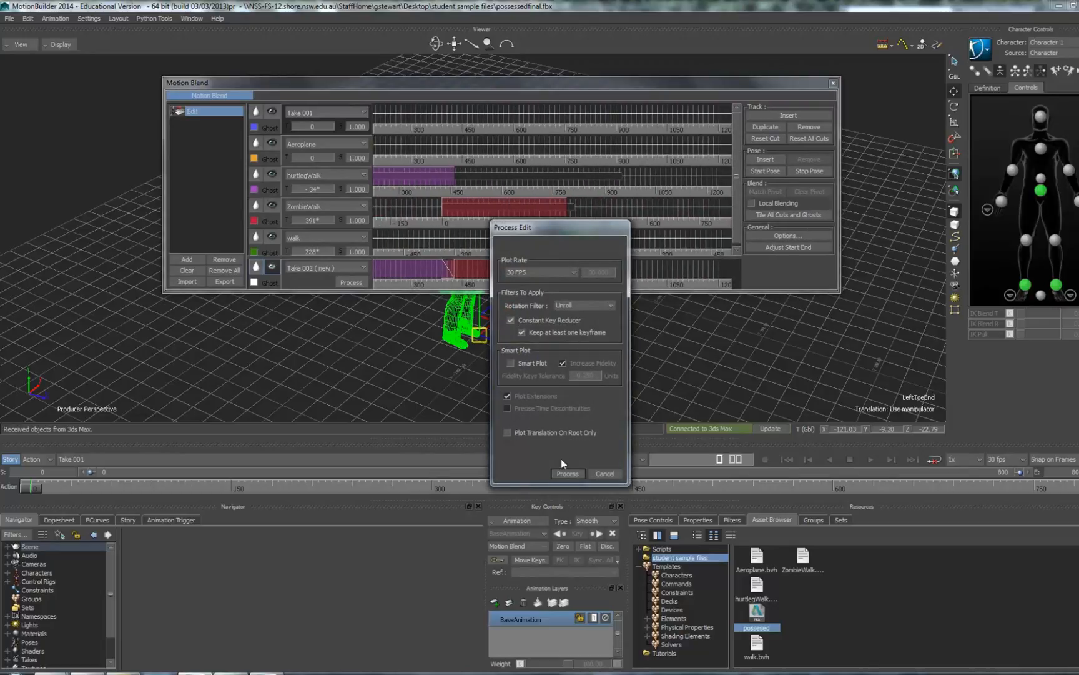
left_click(568, 473)
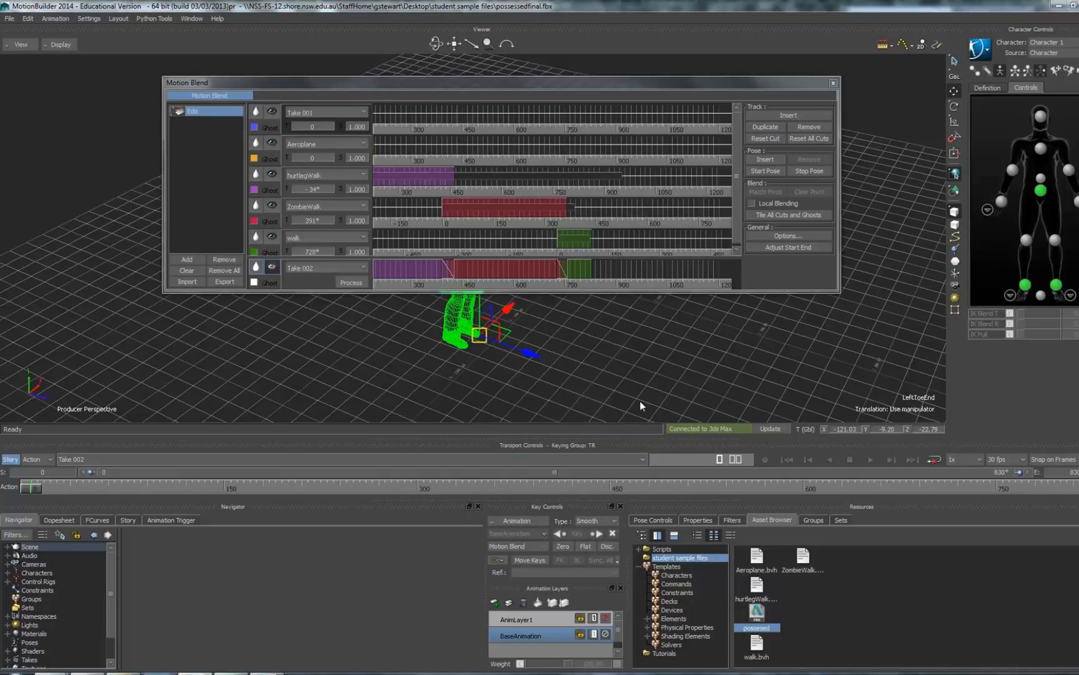
left_click_drag(694, 82, 1032, 341)
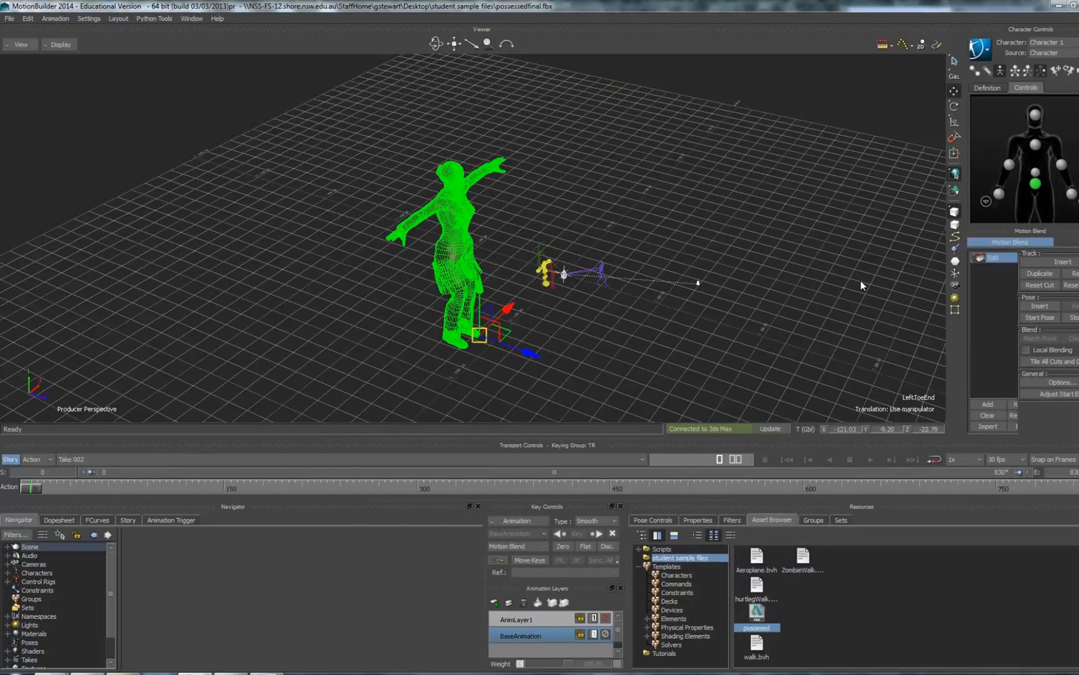
Send the selected character to 3ds Max as a new scene and switch to 3ds Max
left_click(10, 19)
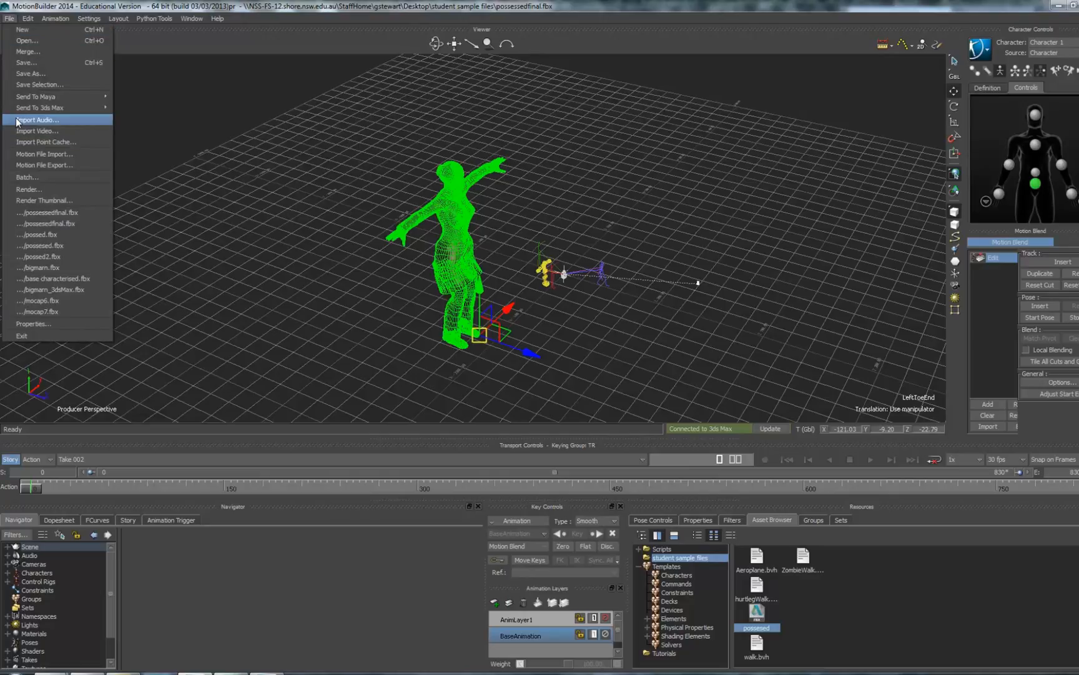
mouse_move(17, 112)
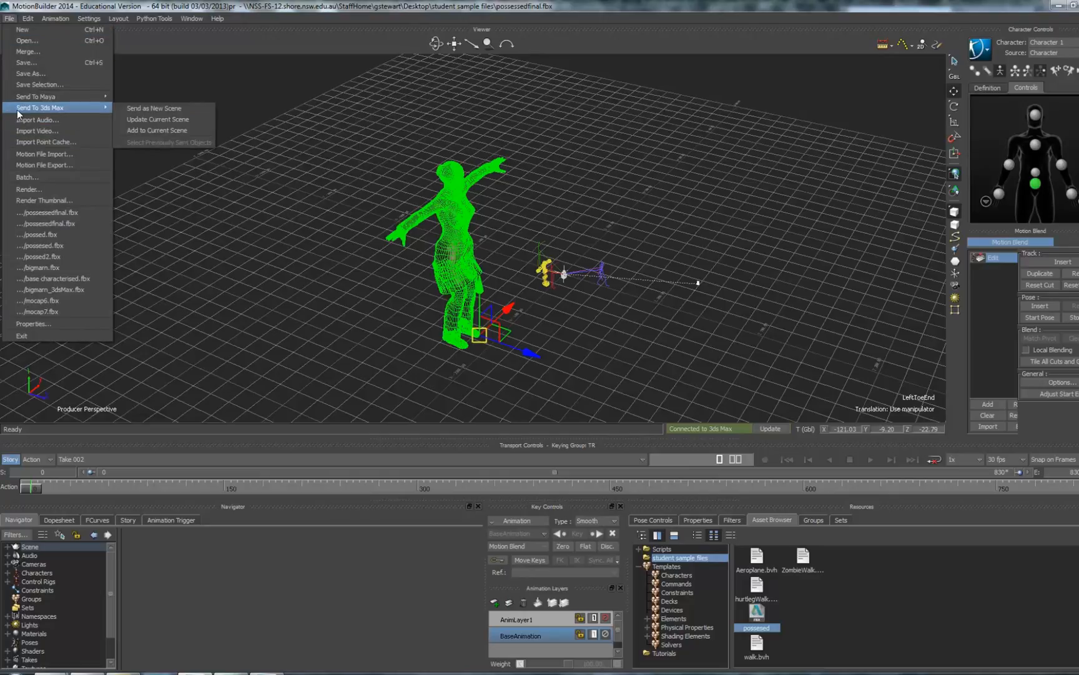
left_click(152, 112)
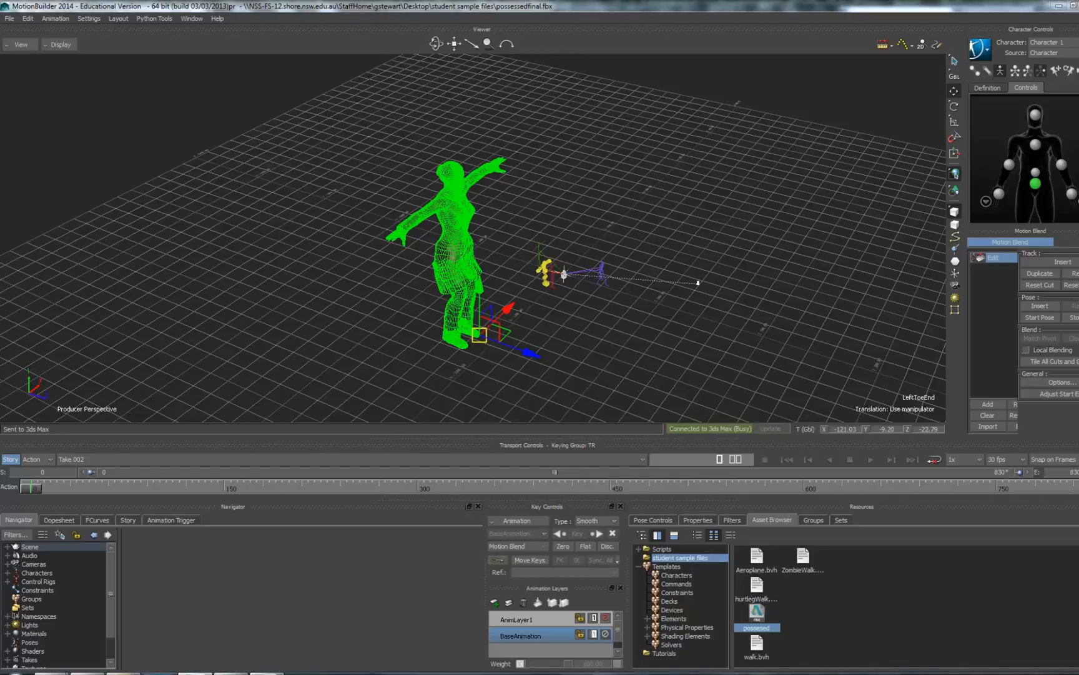
left_click(400, 673)
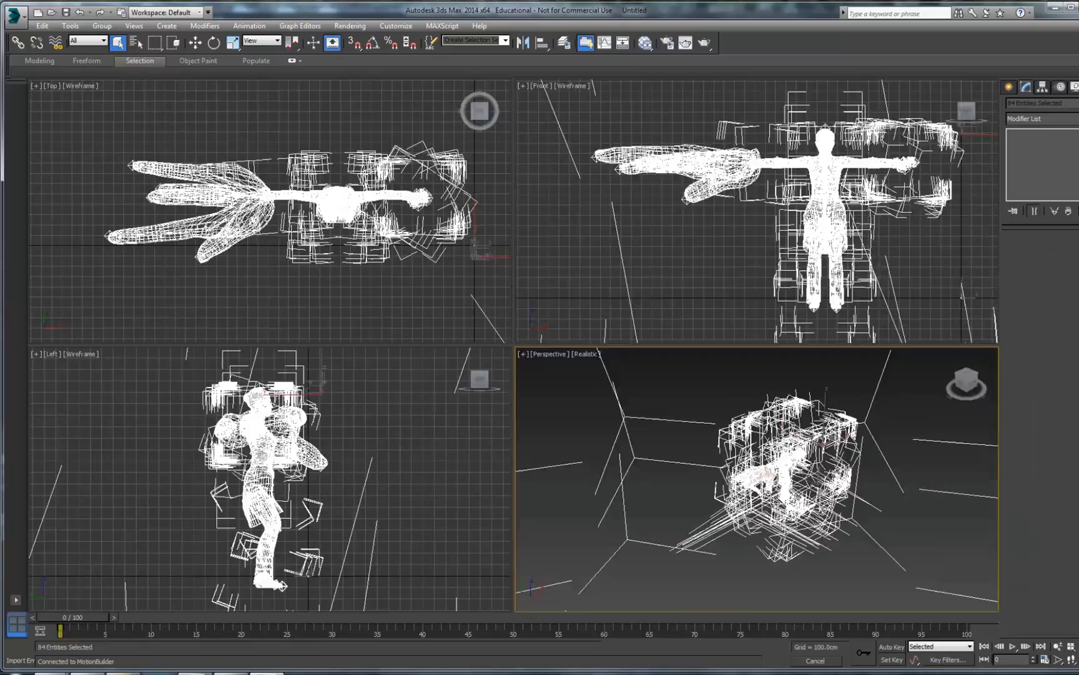
left_click(400, 673)
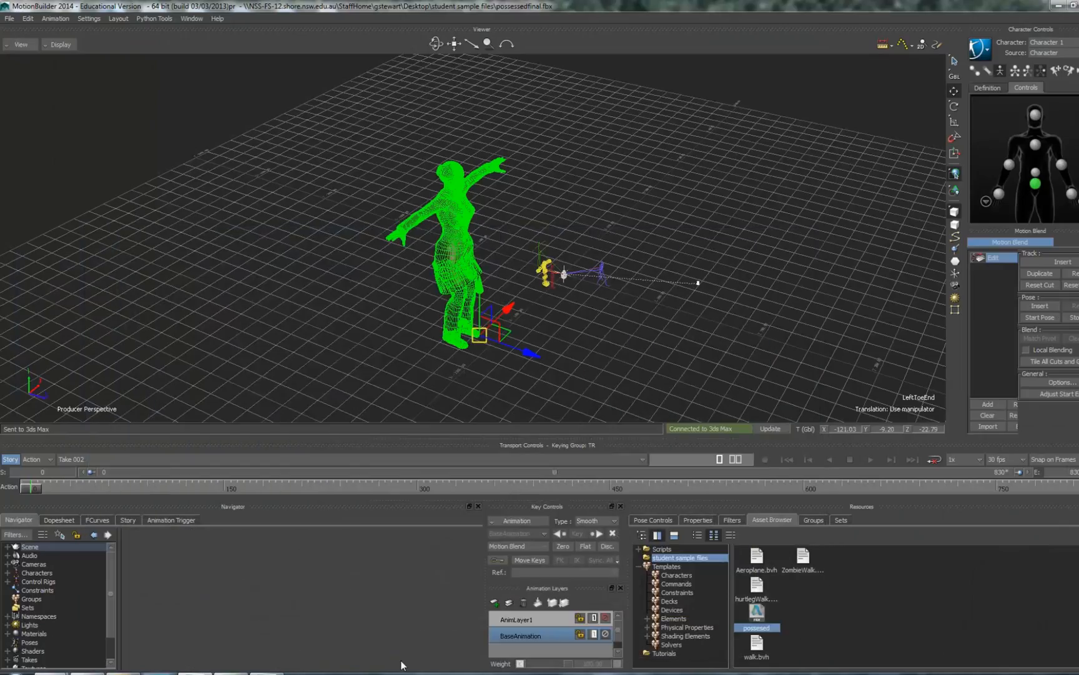
left_click(269, 673)
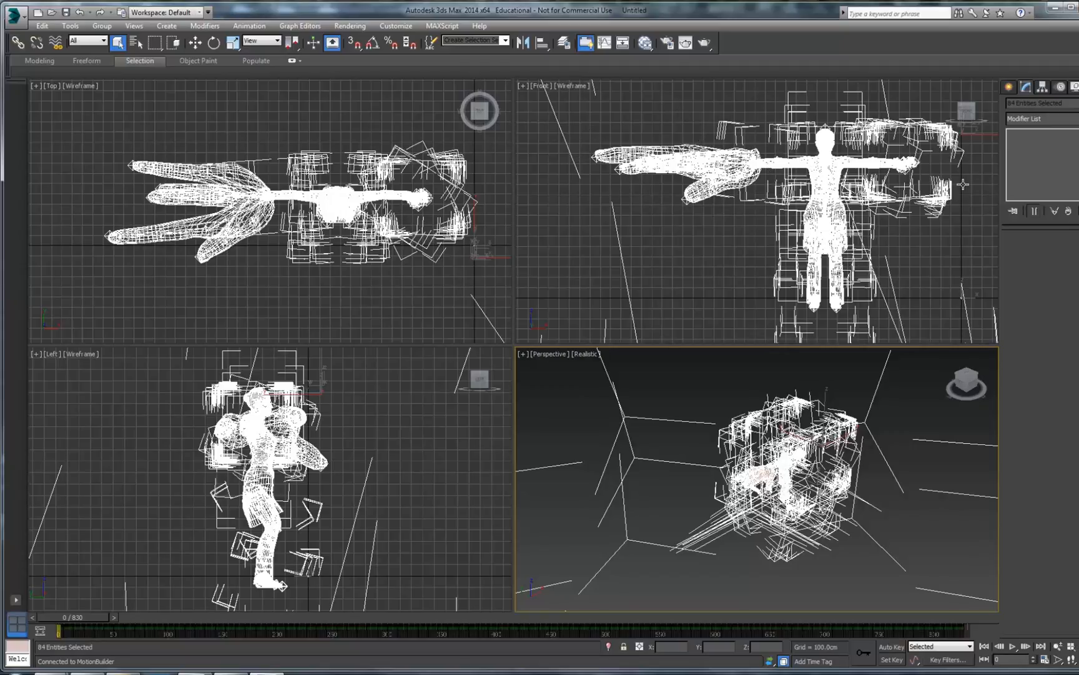
Hide the Helpers category in the 3ds Max scene and frame the character mesh in the Perspective view
left_click(1075, 88)
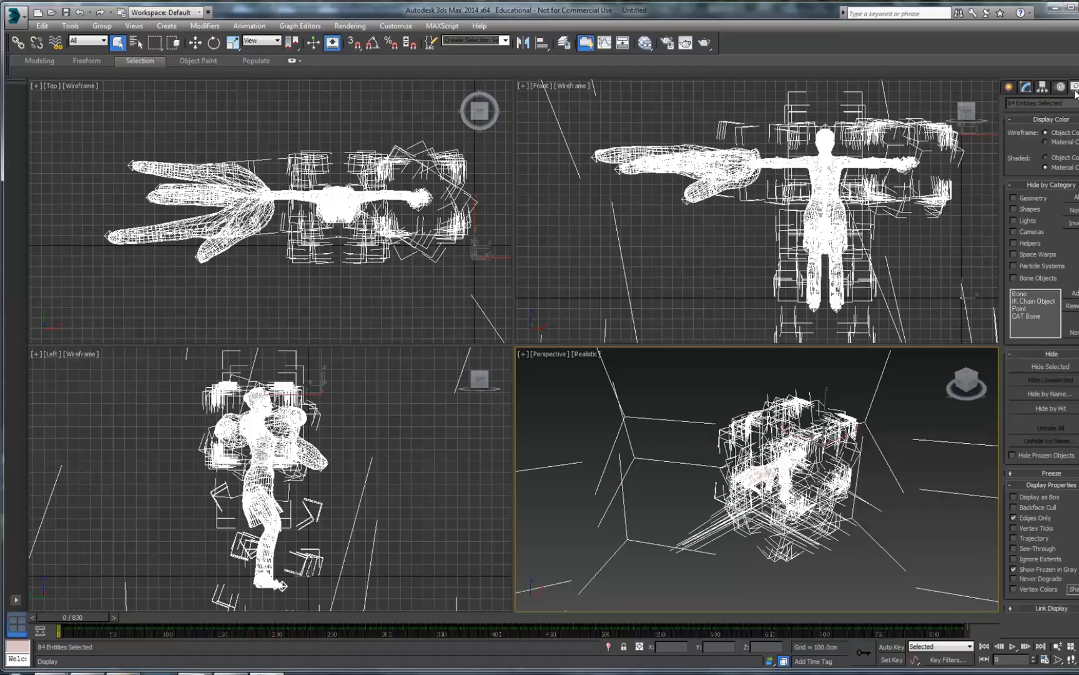
left_click(1015, 241)
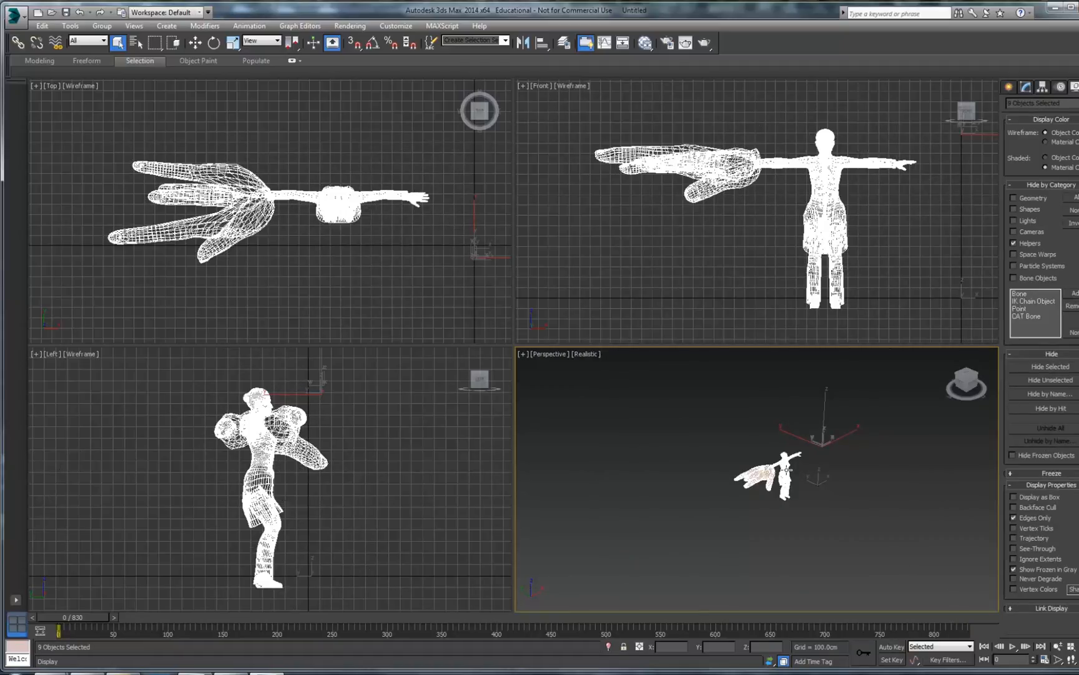
left_click(785, 468)
key("z")
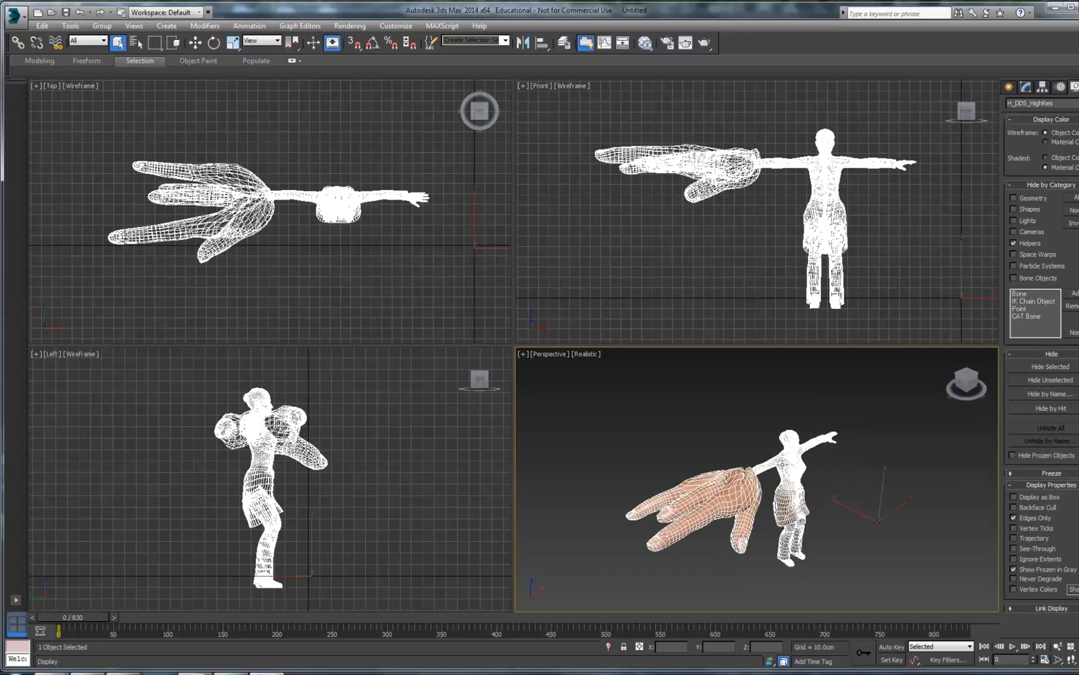
Deselect everything, play the transferred animation in the Perspective view and stop it at frame 502
left_click(810, 419)
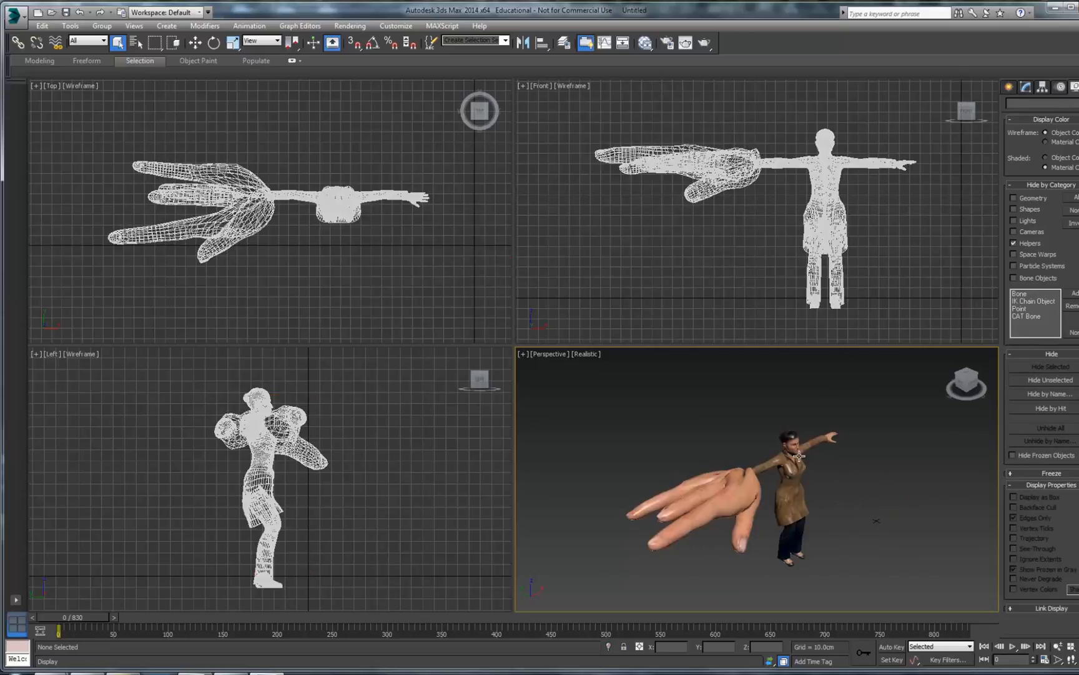
mouse_move(967, 384)
left_mouse_down()
mouse_move(947, 379)
mouse_move(969, 400)
left_mouse_up()
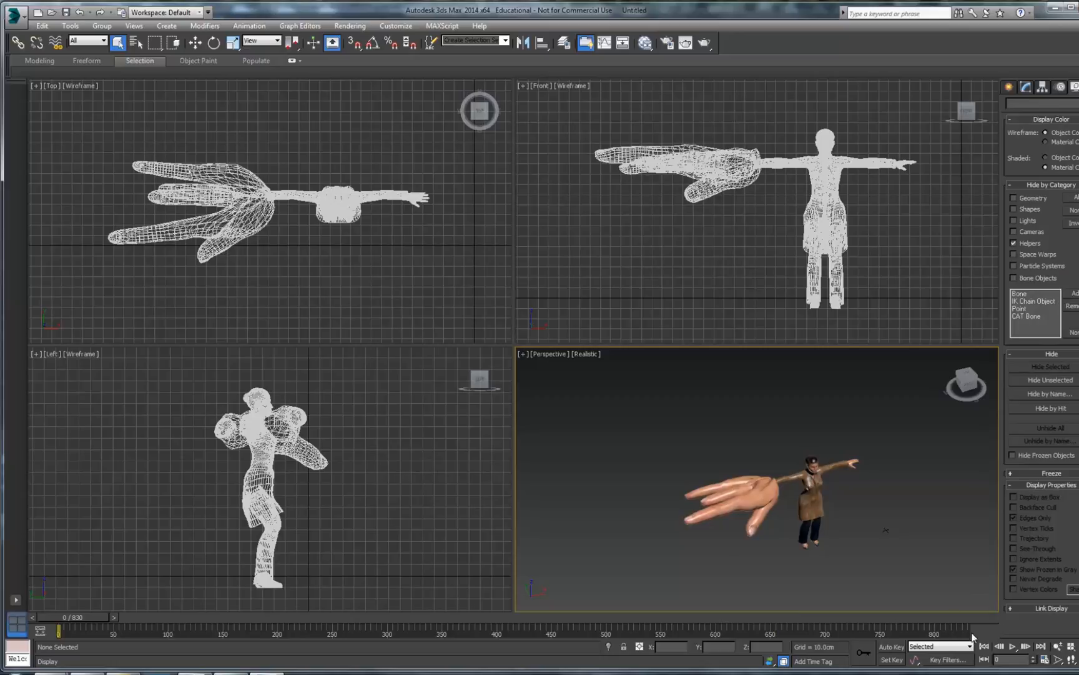
left_click(1013, 650)
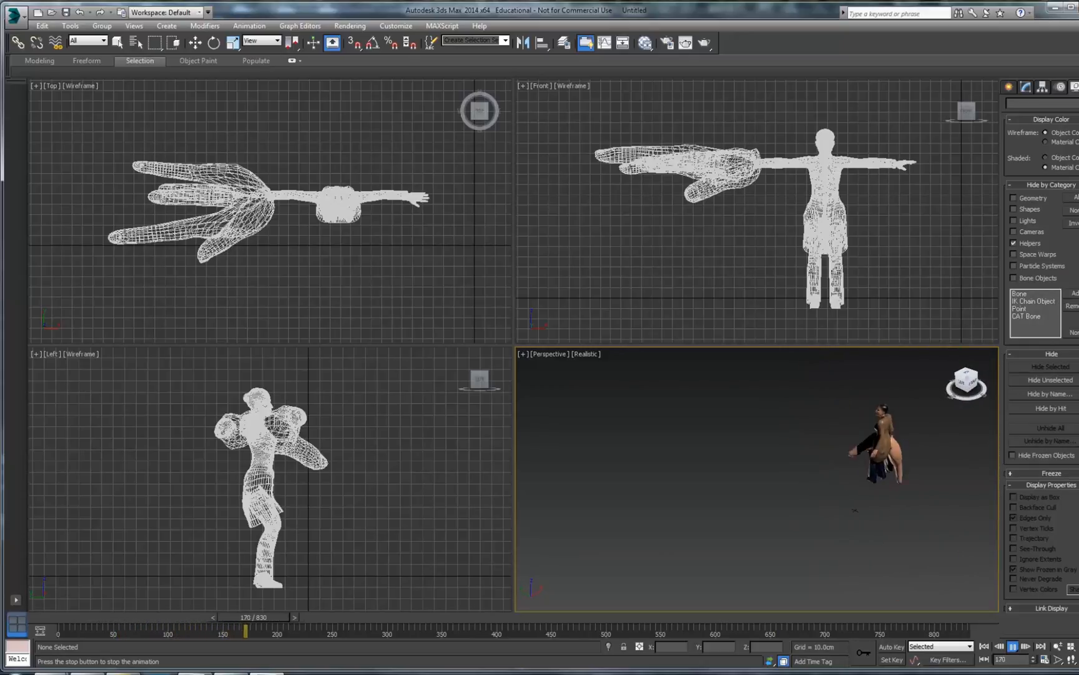
left_click(1014, 647)
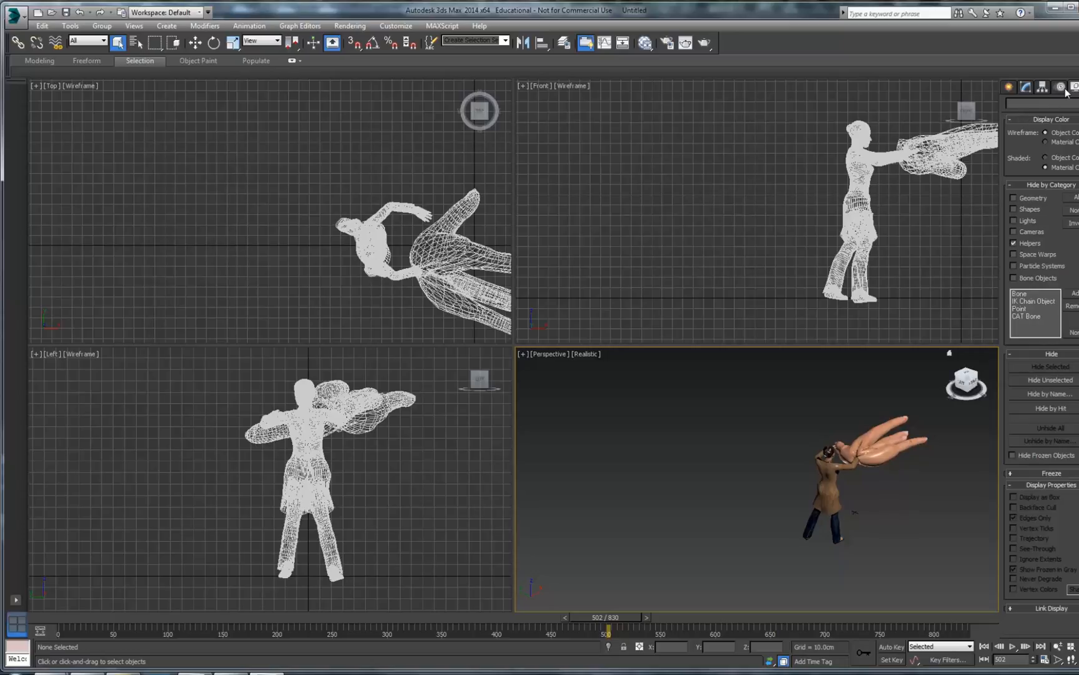
Create three planes: about 173 × 105 cm in the Left view, about 585 × 622 cm as the floor, and about 171 × 360 cm in the Front view
left_click(1011, 87)
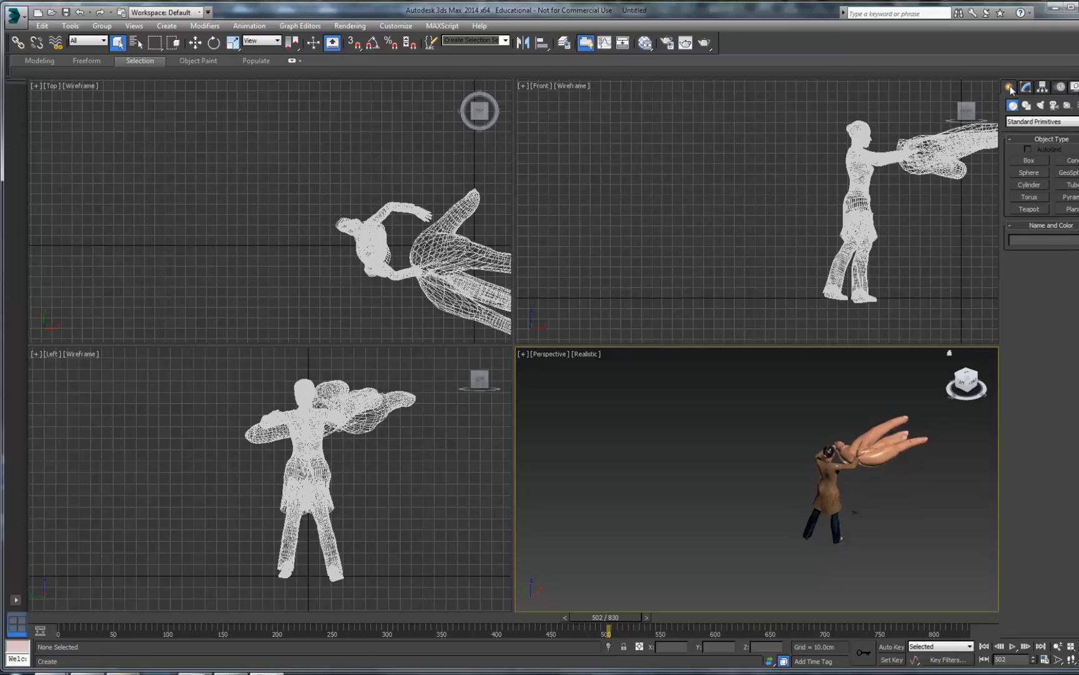
left_click(1070, 209)
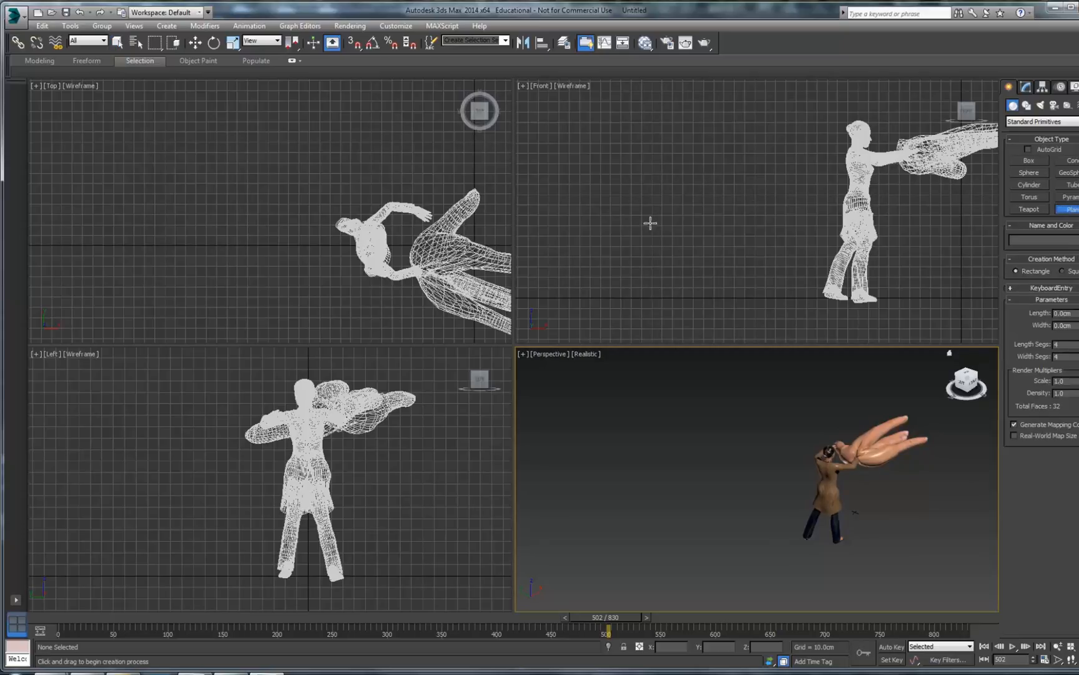
left_click_drag(171, 367, 52, 565)
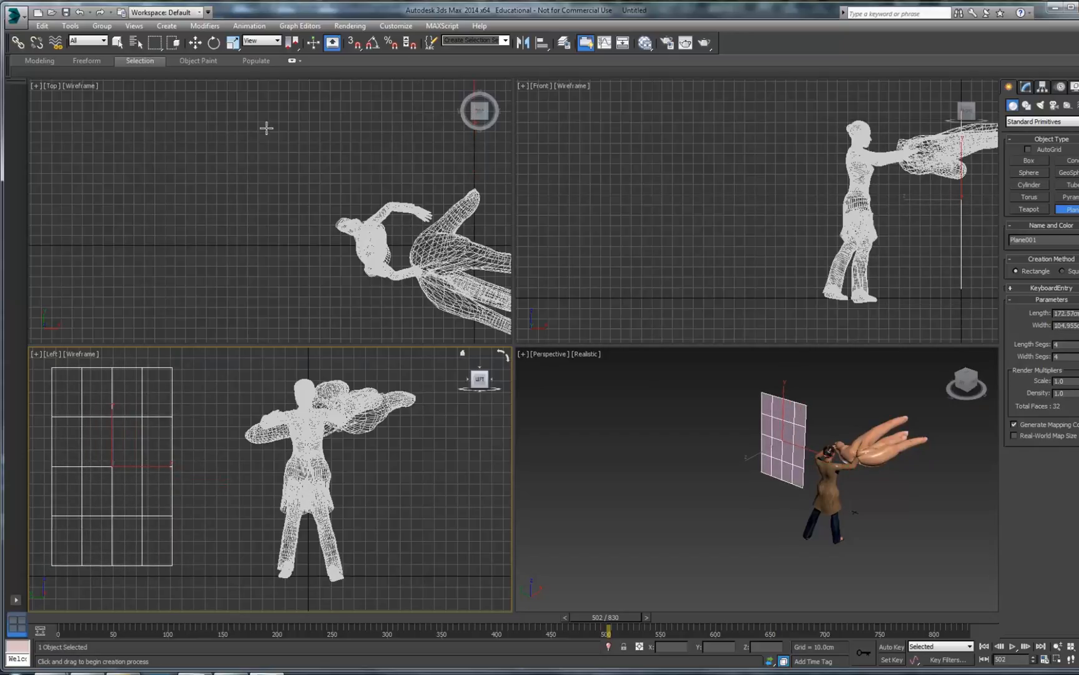
left_click_drag(677, 482, 1070, 458)
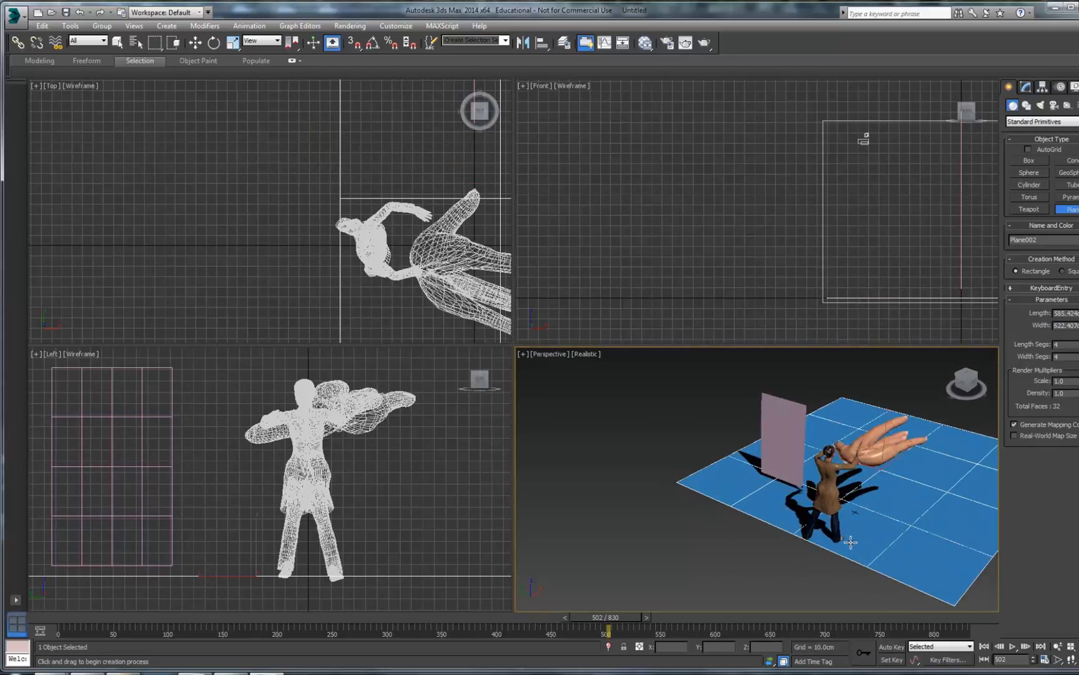
left_click_drag(621, 99, 994, 275)
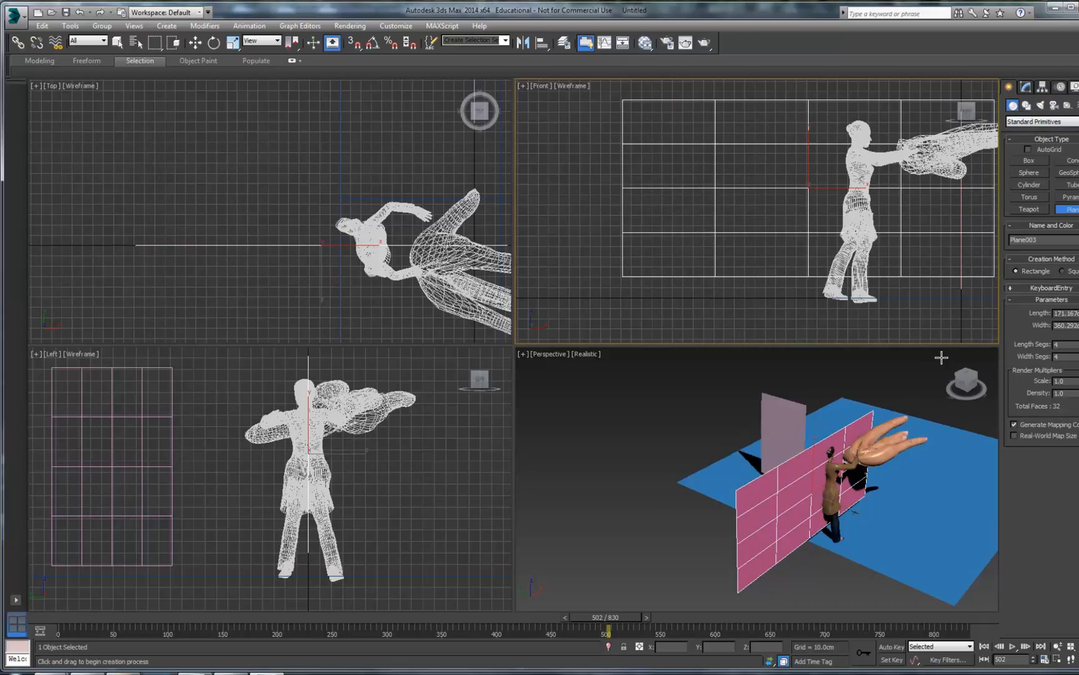
Move the long wall plane to the floor's edge and the small wall plane back along X to about 73.8 cm
left_click(1025, 89)
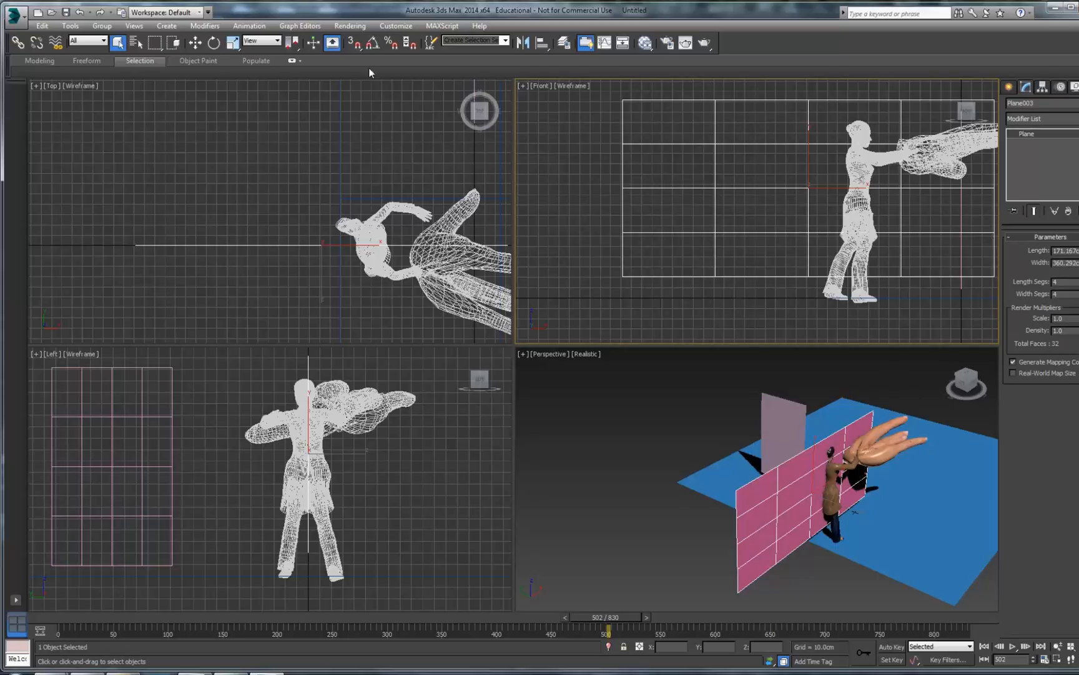
left_click(194, 42)
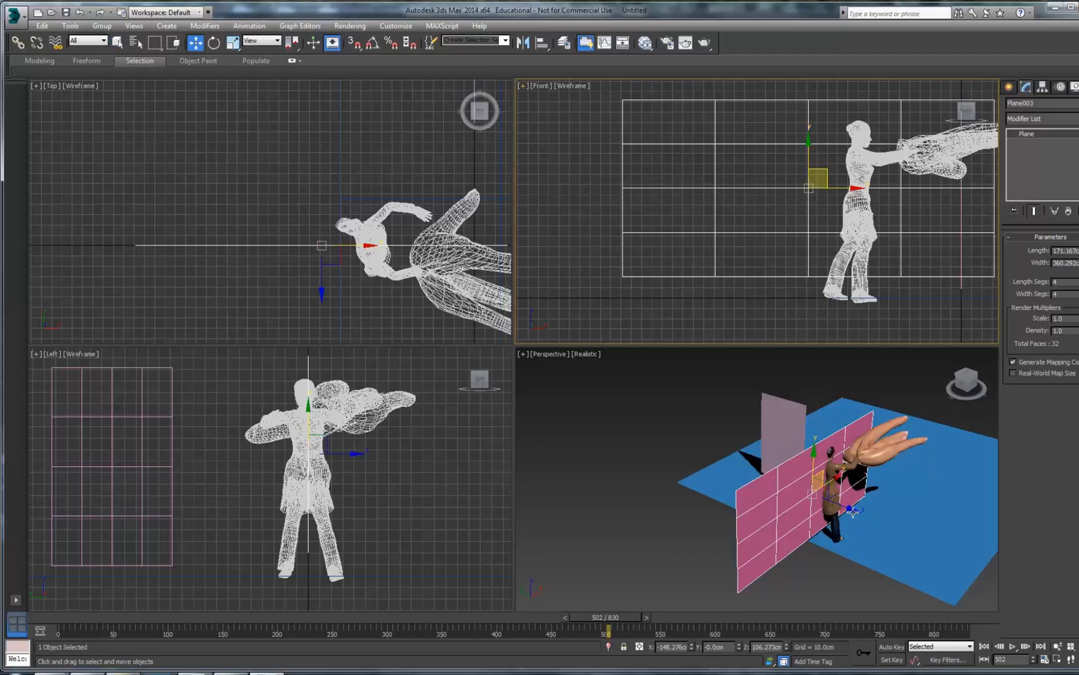
left_click_drag(853, 510, 670, 443)
left_click(770, 530)
left_click(790, 434)
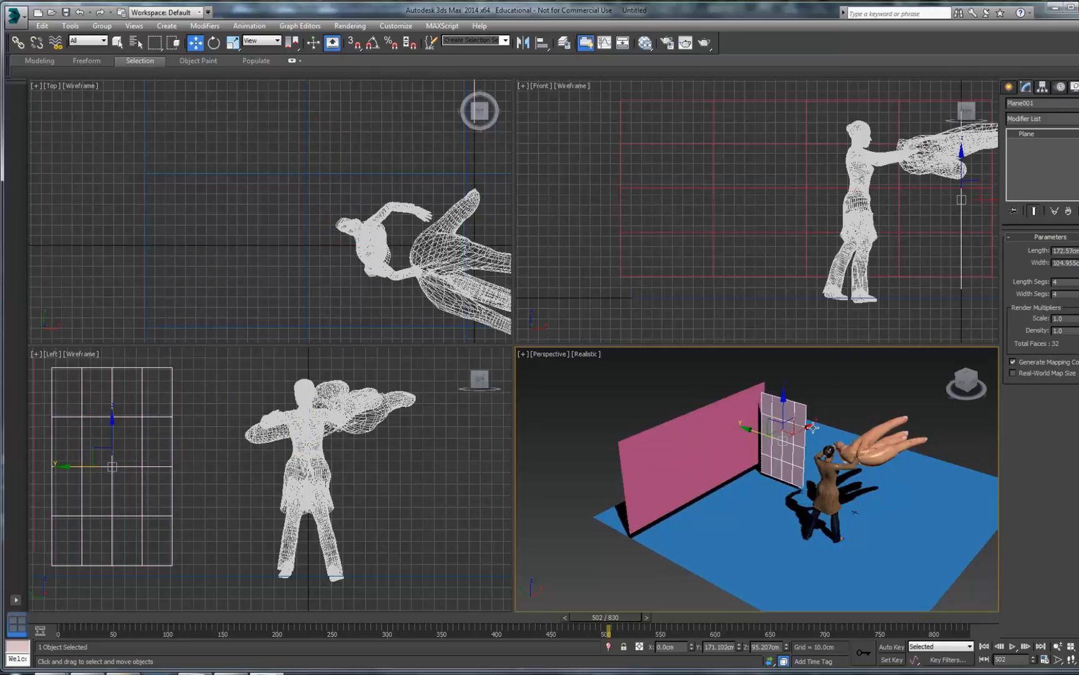
left_click_drag(812, 427, 834, 414)
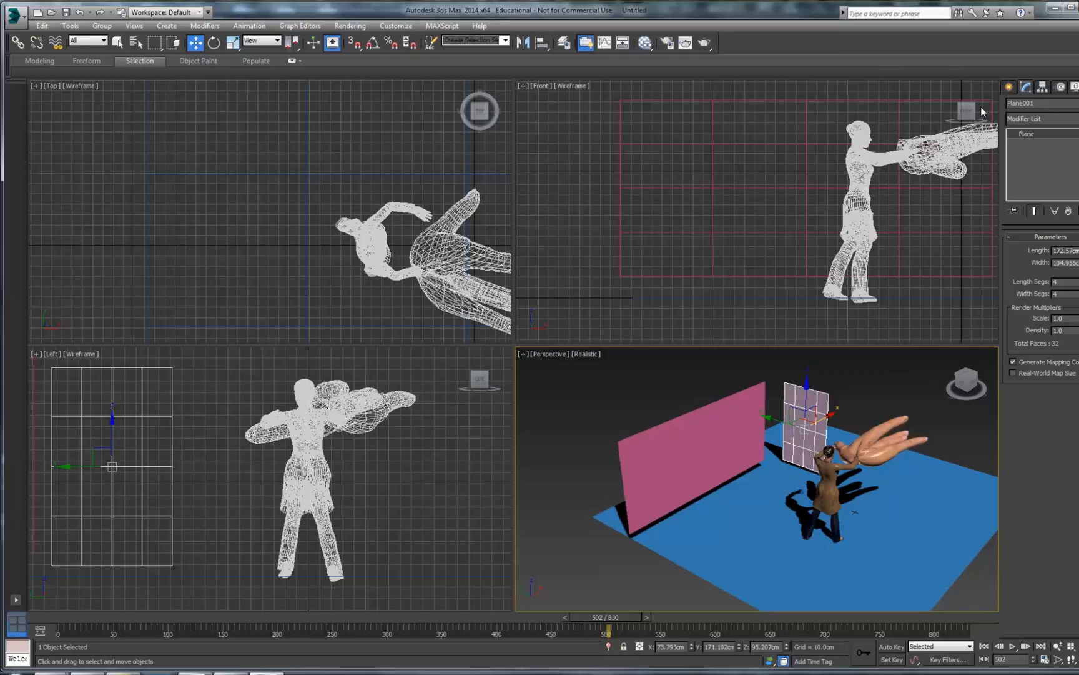
Play the animation from the current frame to view the character among the floor and wall planes
left_click(1010, 87)
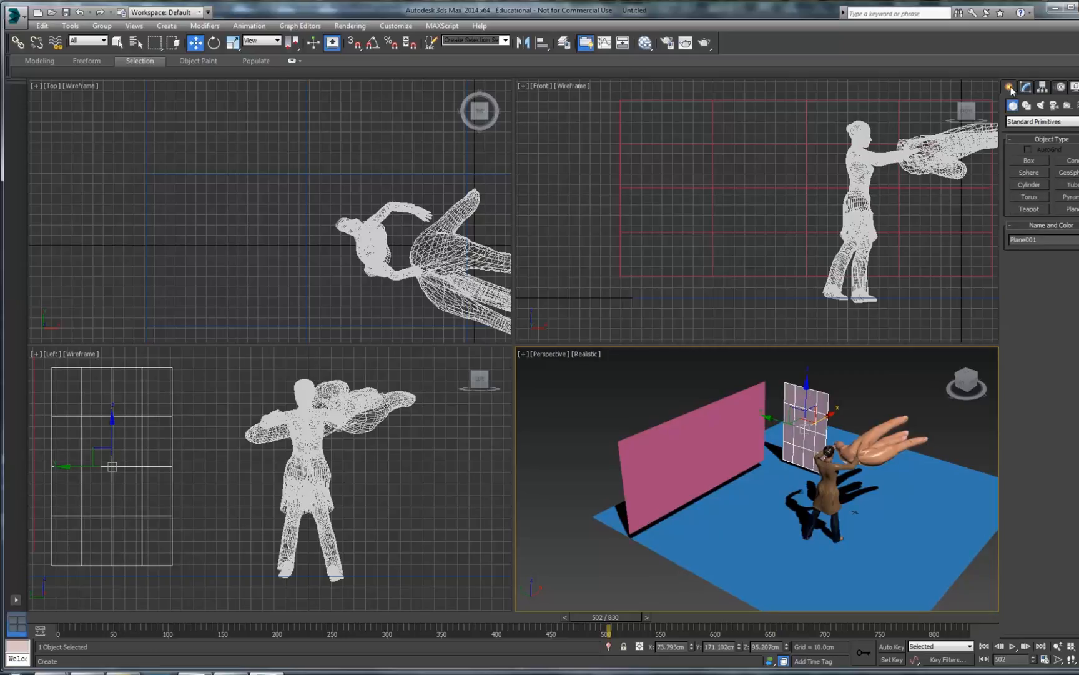
left_click(1018, 647)
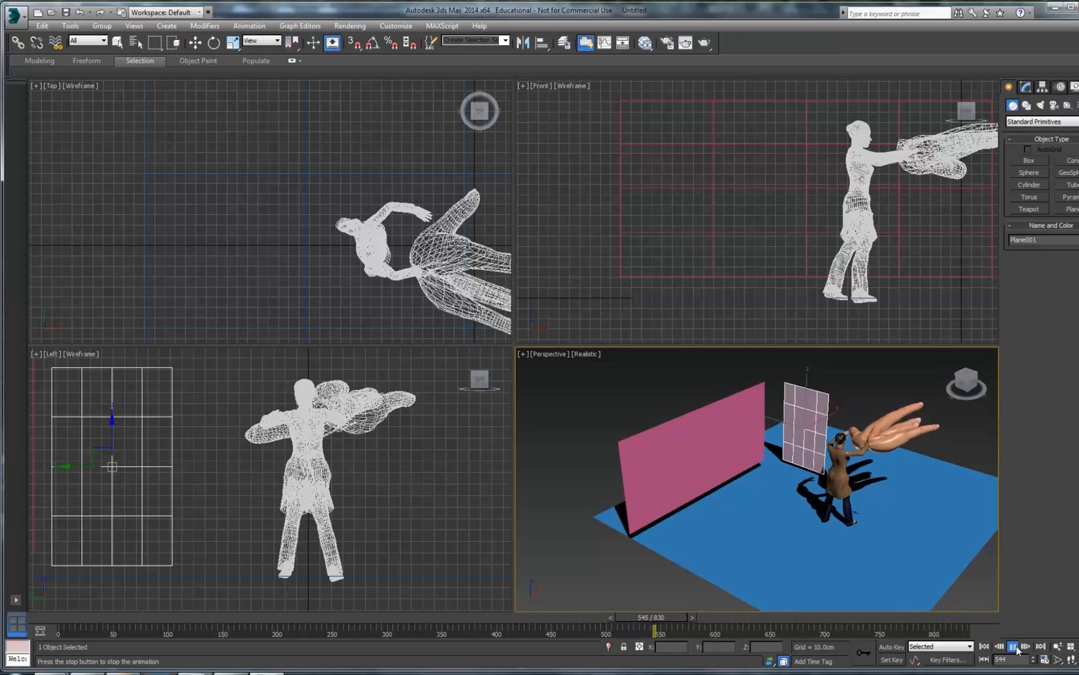